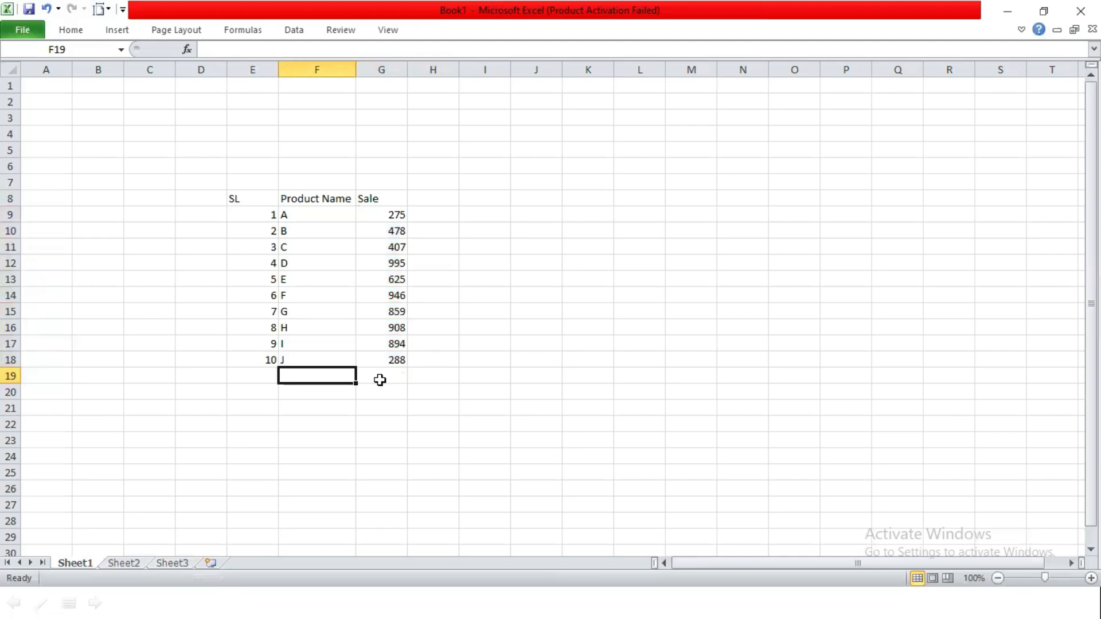
Enter the label "Tota" in cell F19, directly below the last product name
{"action": "type", "text": "Tota"}
{"action": "key", "text": "Right"}
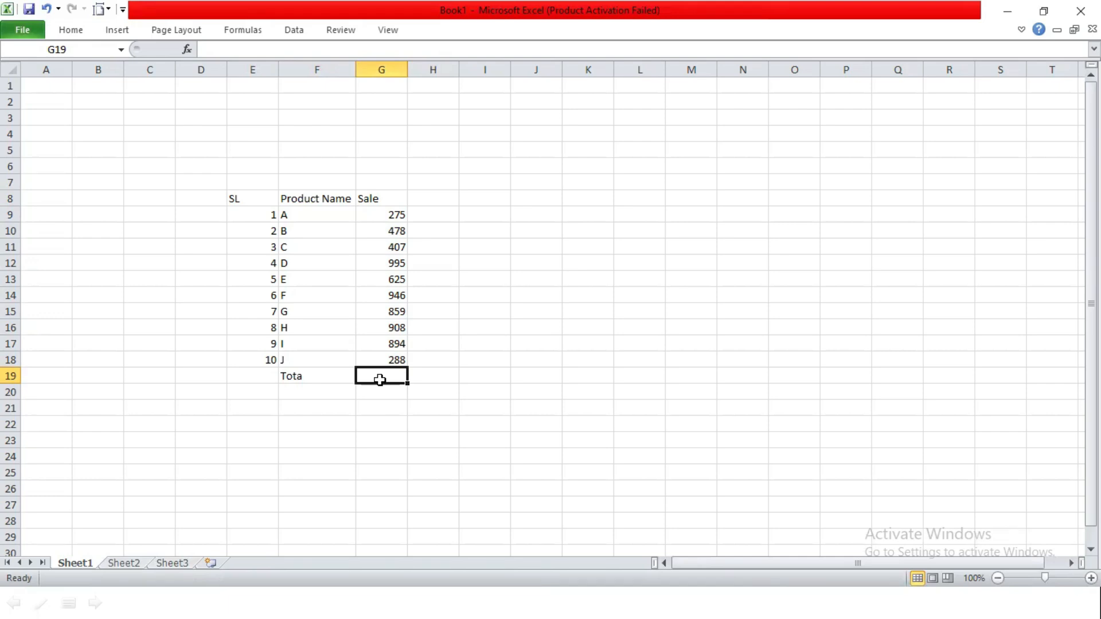
{"action": "left_click", "coordinate": [607, 234]}
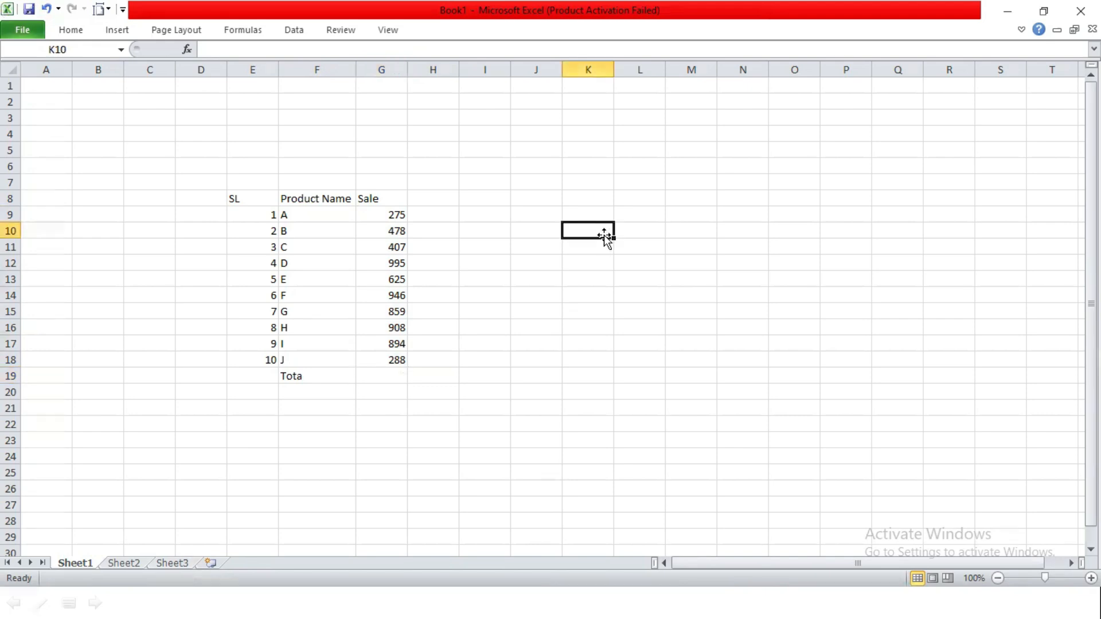
Switch to the Excel-Formulas-and-Functions-Cheat-Sheet workbook and open the SUM entry from the mathematical functions list
{"action": "key", "text": "alt+Tab"}
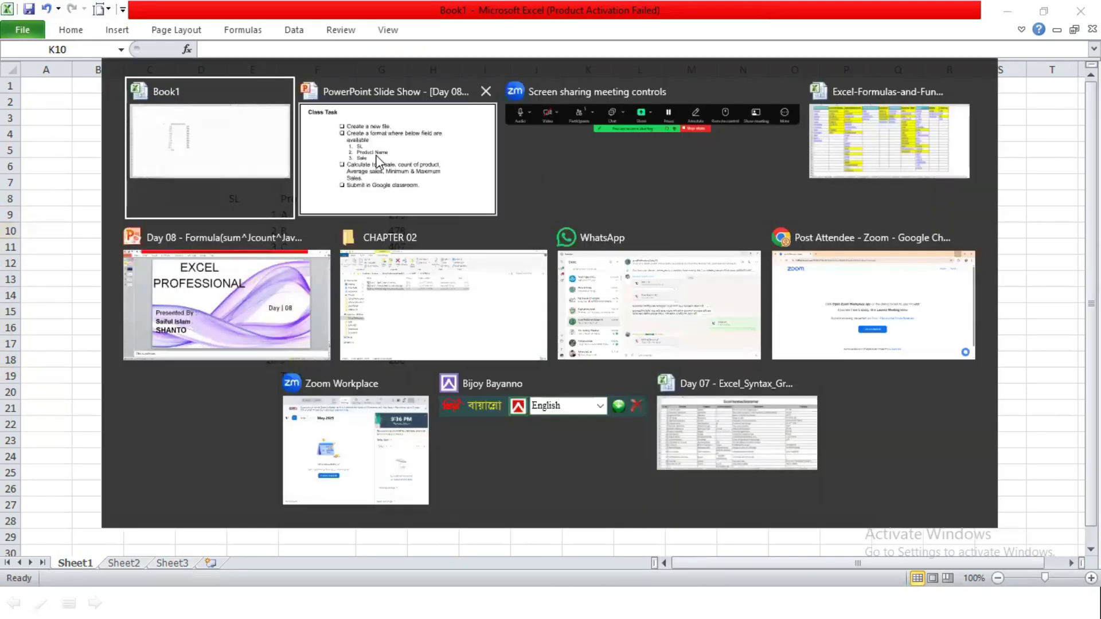
{"action": "left_click", "coordinate": [917, 137]}
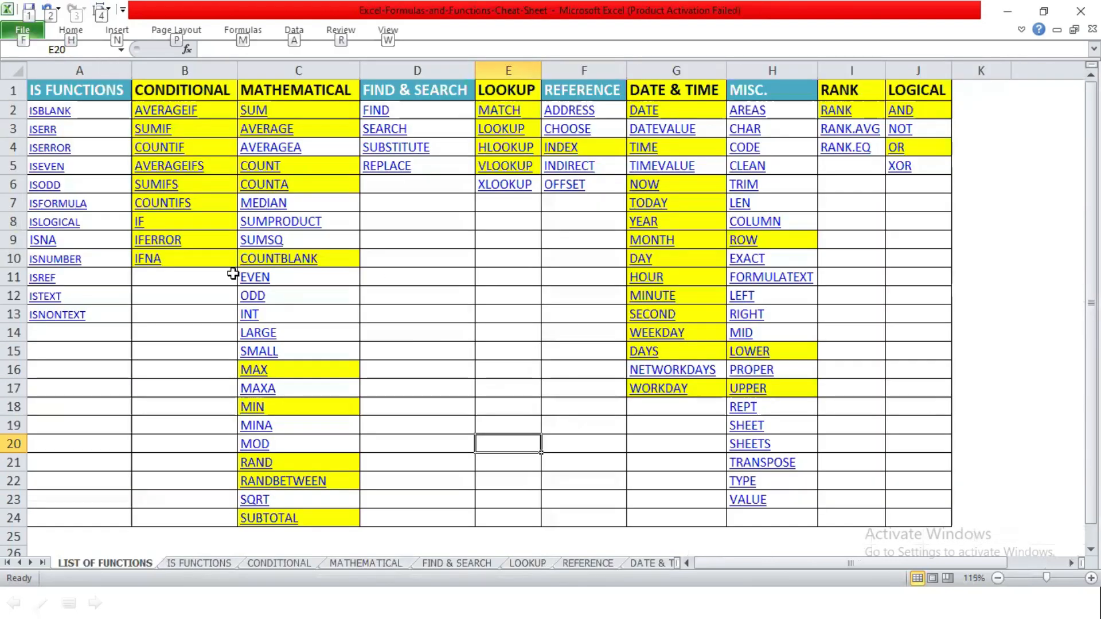
{"action": "left_click", "coordinate": [208, 319]}
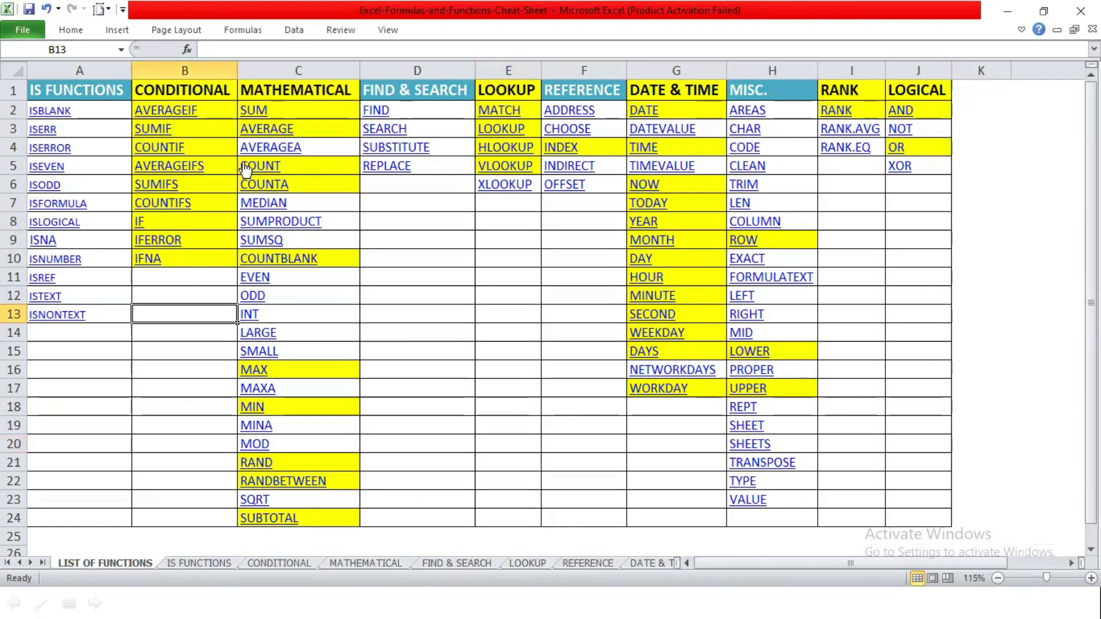
{"action": "left_click", "coordinate": [254, 112]}
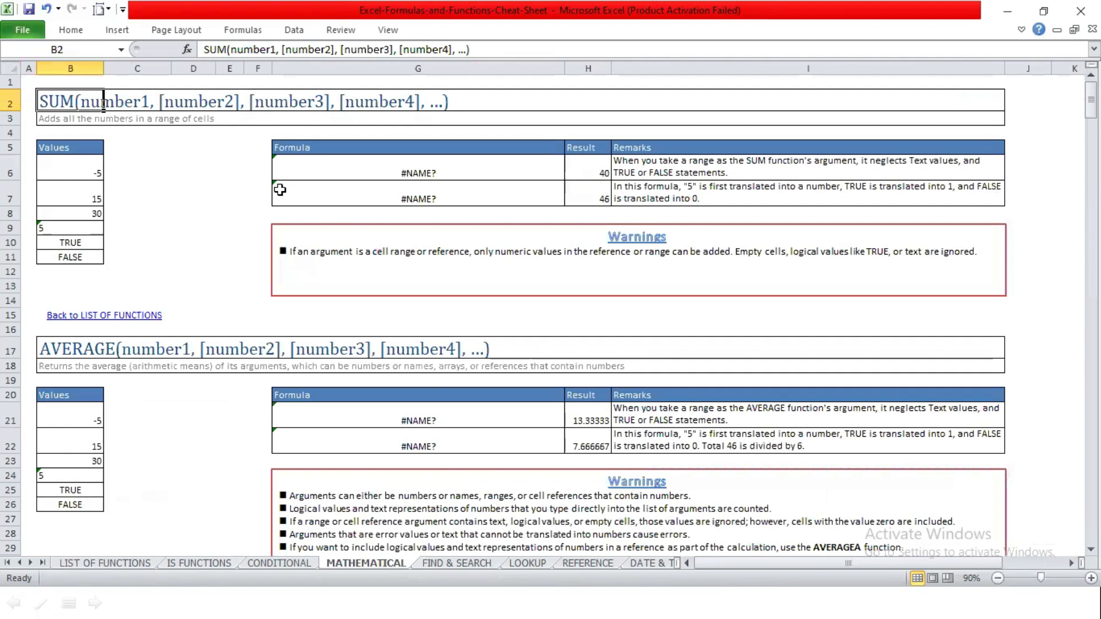
Examine the SUM function's syntax and its number arguments in row 2 of the MATHEMATICAL sheet
{"action": "left_click", "coordinate": [163, 172]}
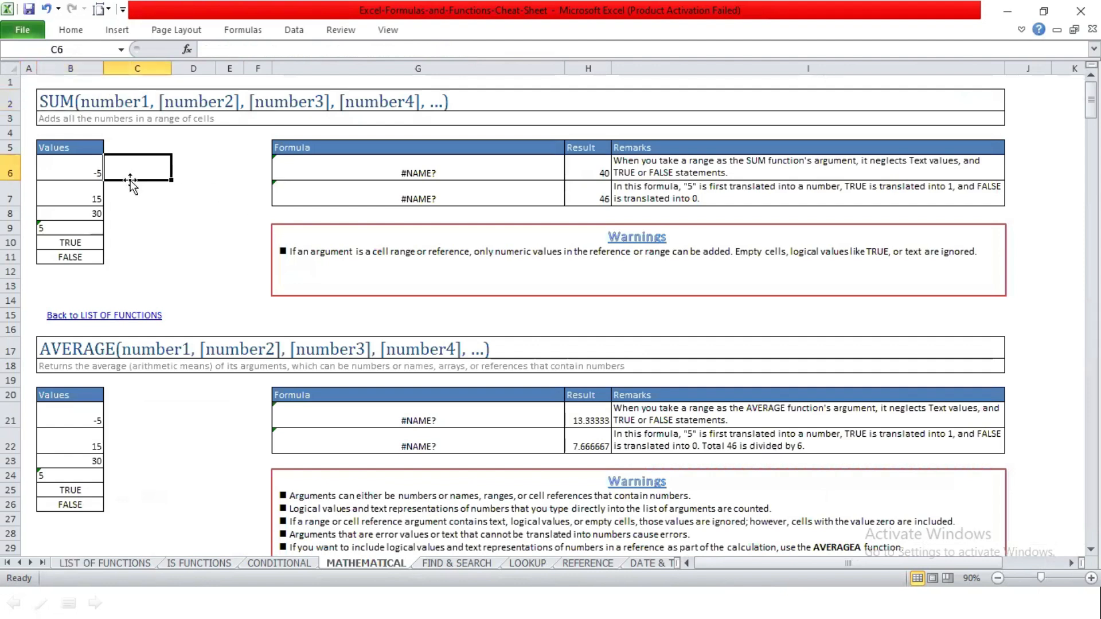
{"action": "left_click", "coordinate": [62, 102]}
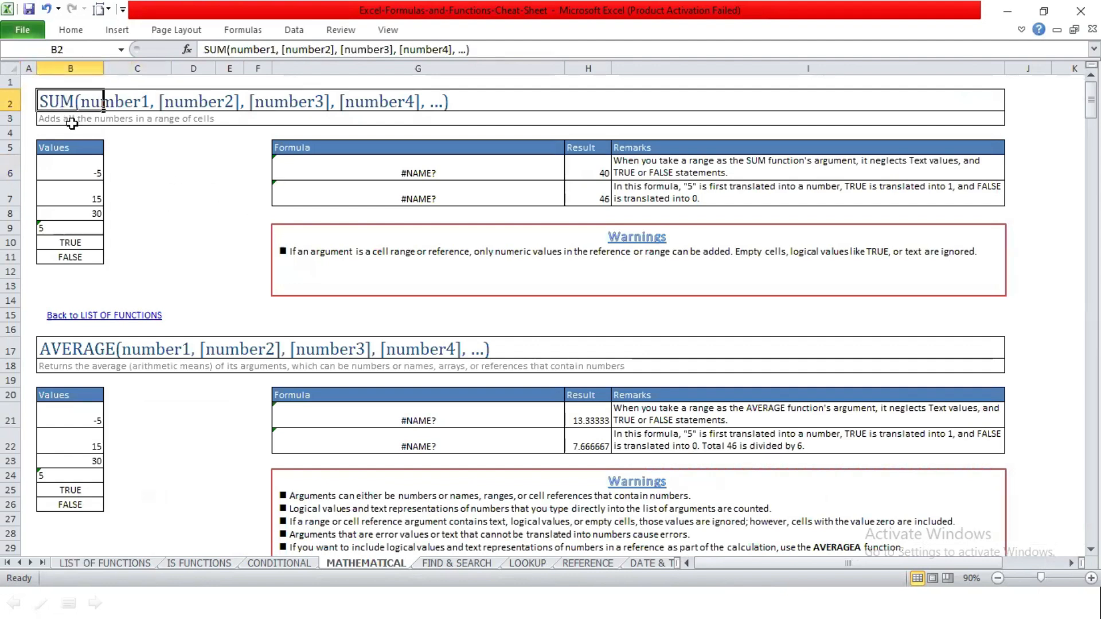
{"action": "left_click", "coordinate": [161, 186]}
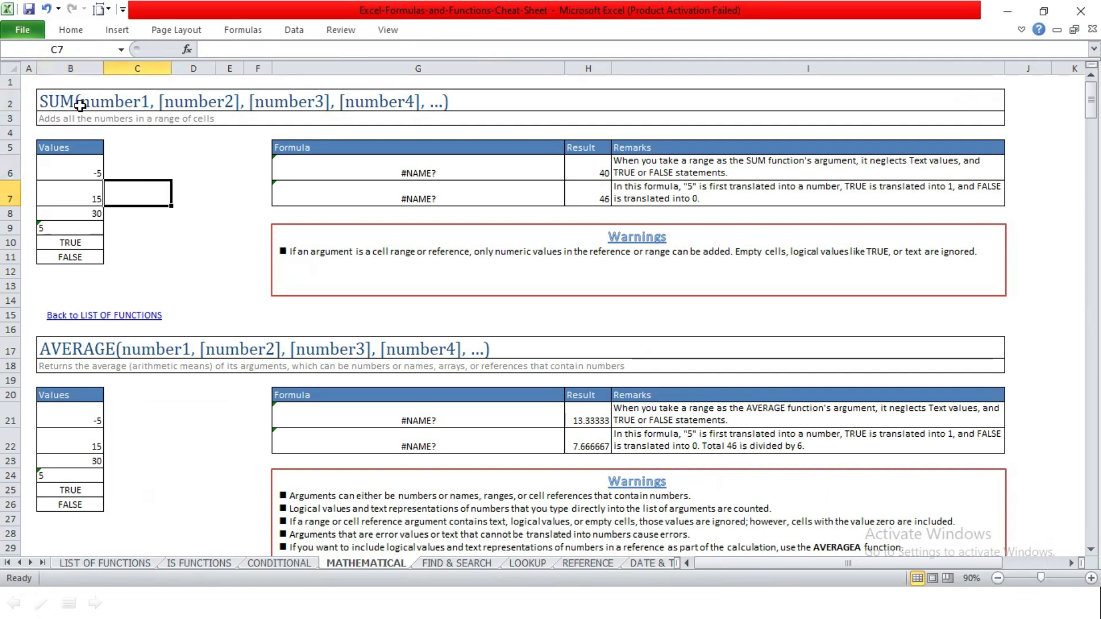
{"action": "left_click", "coordinate": [58, 102]}
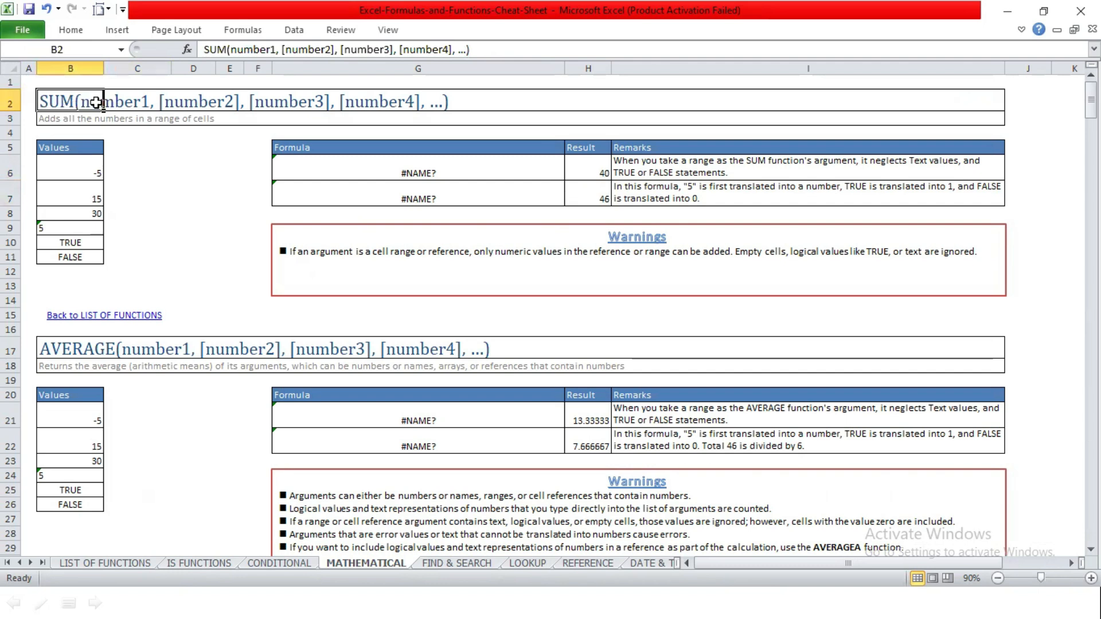
{"action": "left_click", "coordinate": [131, 99]}
{"action": "left_click", "coordinate": [293, 103]}
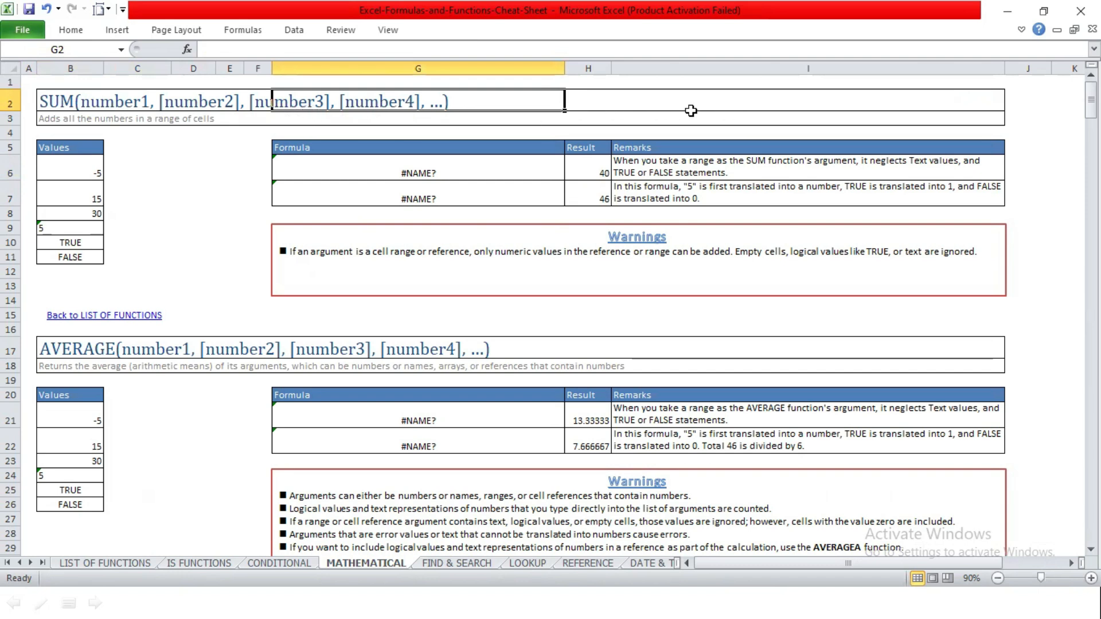
{"action": "left_click", "coordinate": [159, 168]}
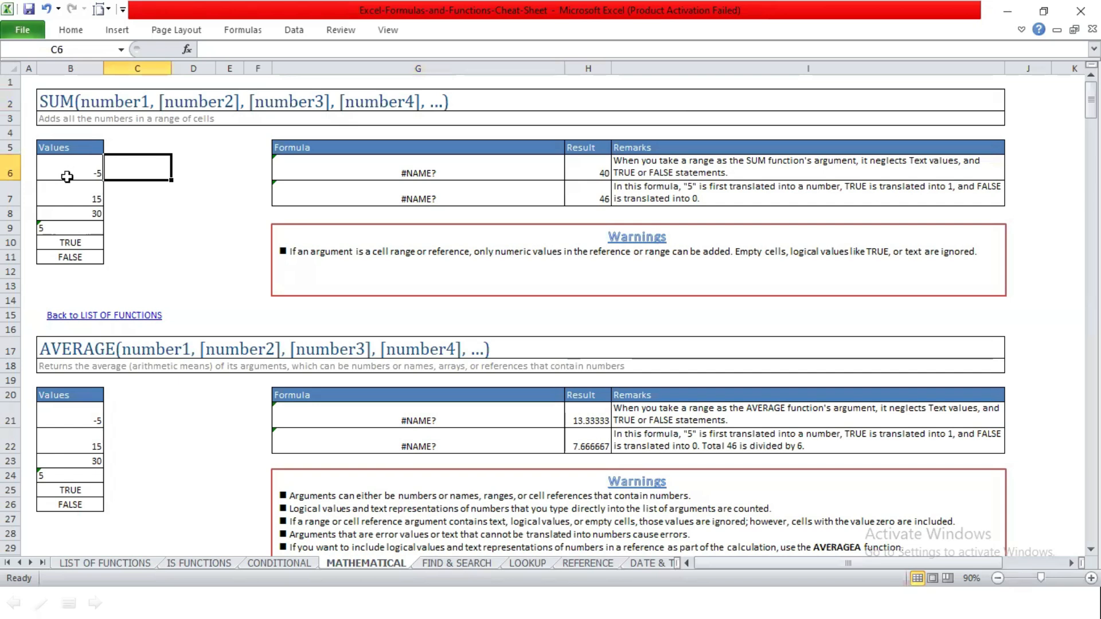
Enter the sample numbers 10, 50, 60 and 70 in cells C6 to C9 beside the SUM example values
{"action": "left_click_drag", "start_coordinate": [61, 174], "coordinate": [93, 244]}
{"action": "left_click", "coordinate": [155, 170]}
{"action": "type", "text": "10"}
{"action": "key", "text": "Return"}
{"action": "type", "text": "50"}
{"action": "key", "text": "Return"}
{"action": "type", "text": "60"}
{"action": "key", "text": "Return"}
{"action": "type", "text": "70"}
{"action": "key", "text": "Return"}
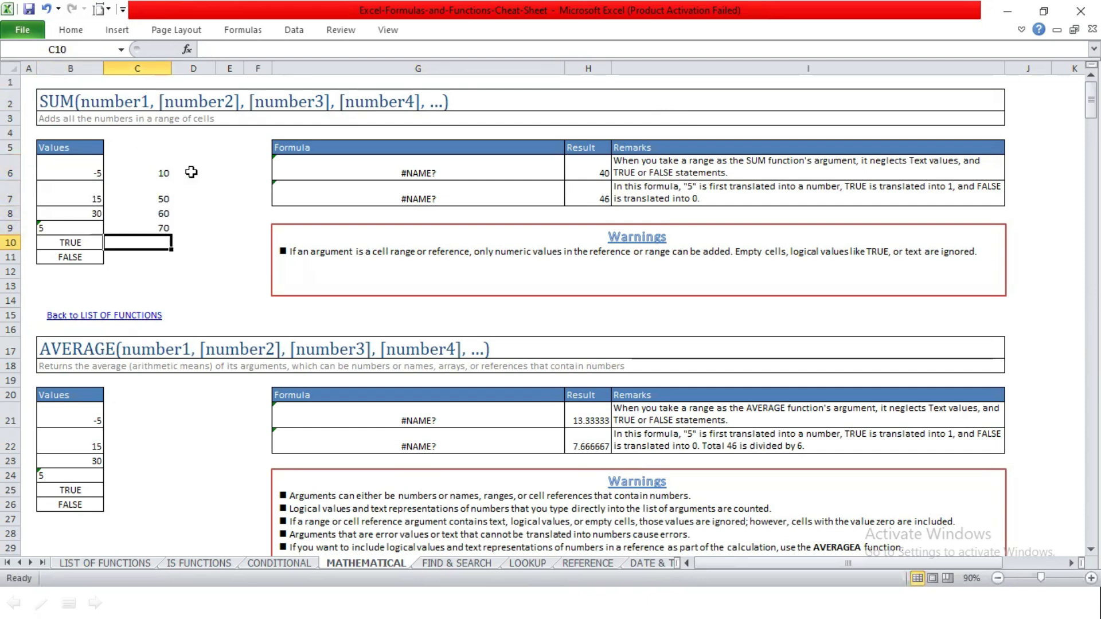
Add the four sample numbers in cell D6 with the formula =SUM(C6,C7,C8,C9)
{"action": "left_click", "coordinate": [191, 172]}
{"action": "type", "text": "=sum"}
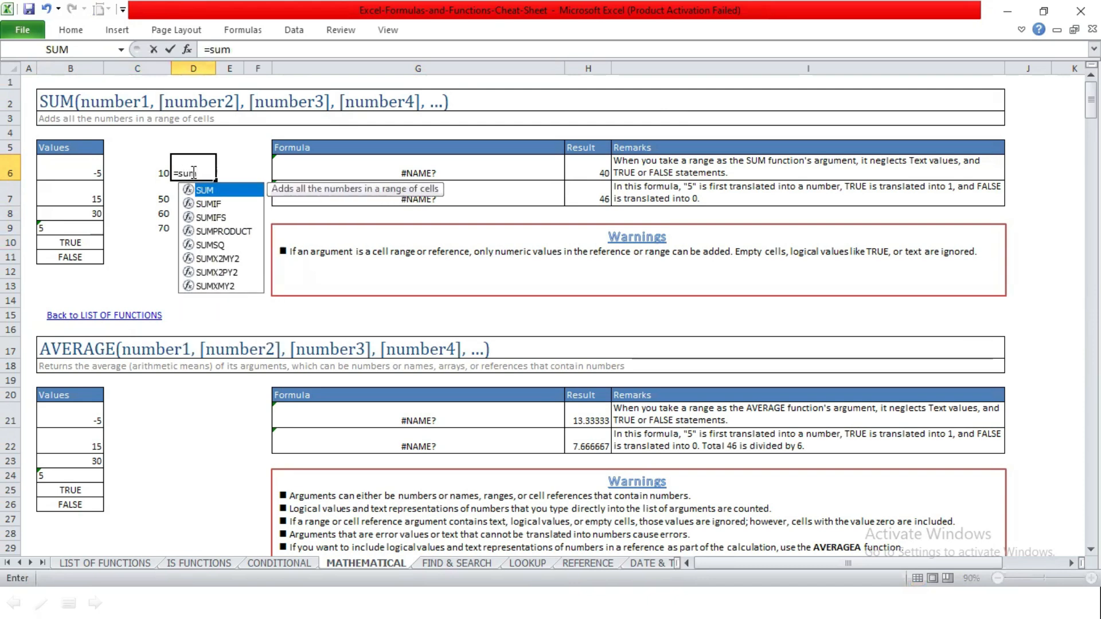
{"action": "key", "text": "Tab"}
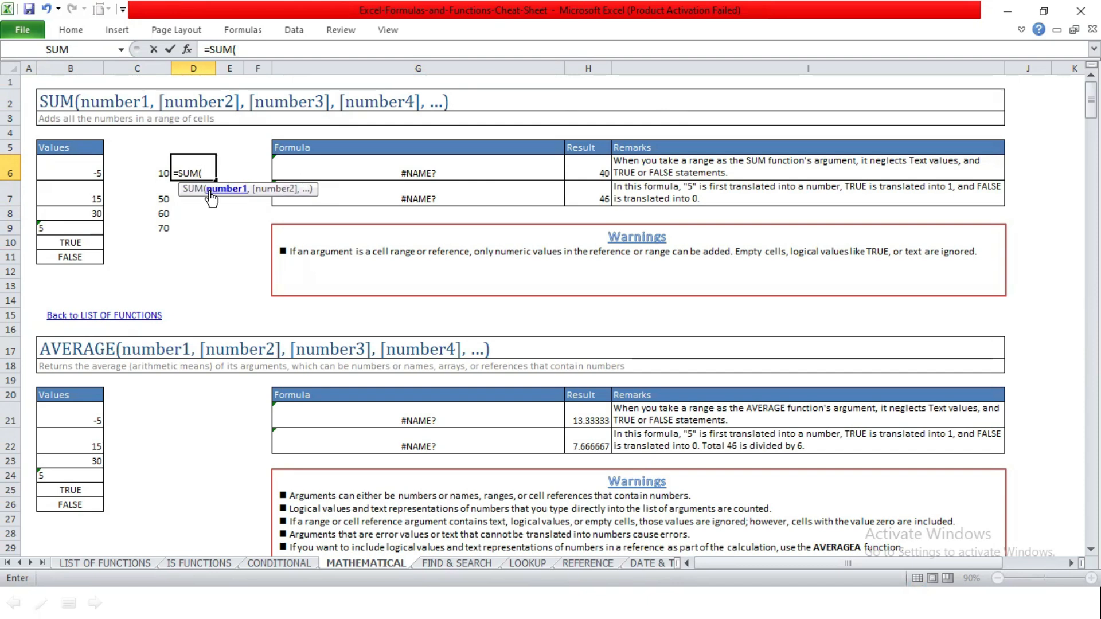
{"action": "left_click", "coordinate": [163, 173]}
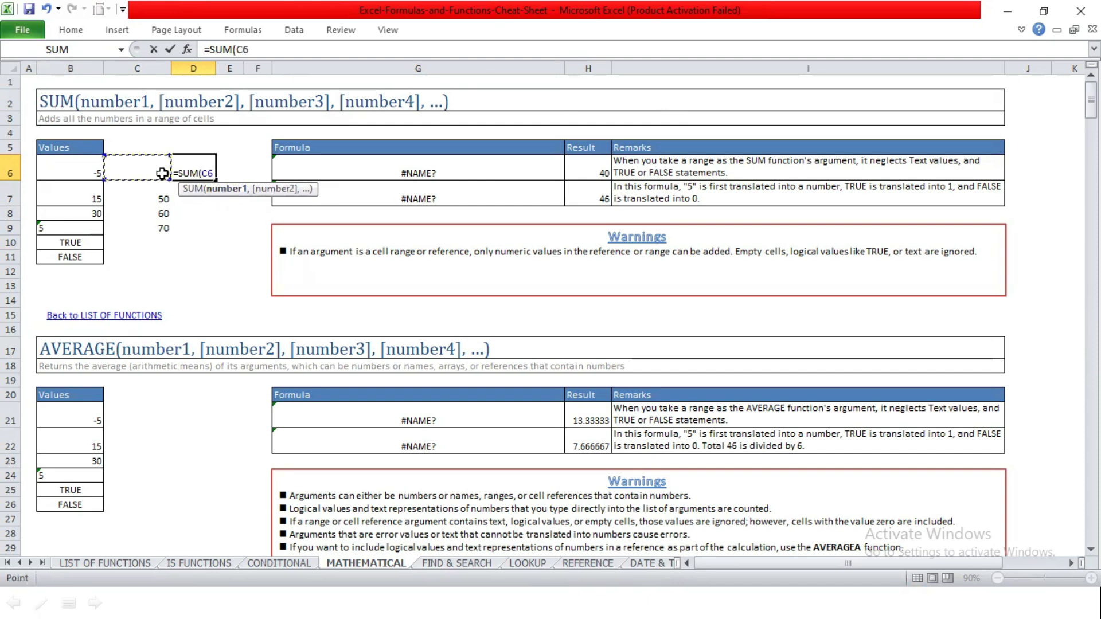
{"action": "type", "text": ","}
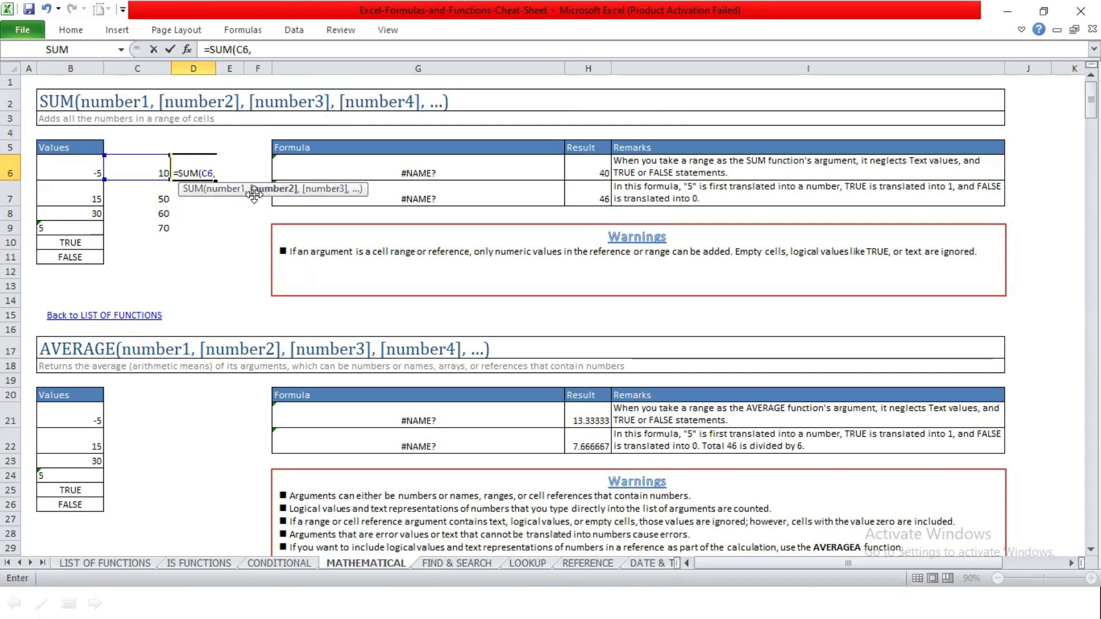
{"action": "left_click", "coordinate": [158, 197]}
{"action": "type", "text": ","}
{"action": "left_click", "coordinate": [141, 215]}
{"action": "type", "text": ","}
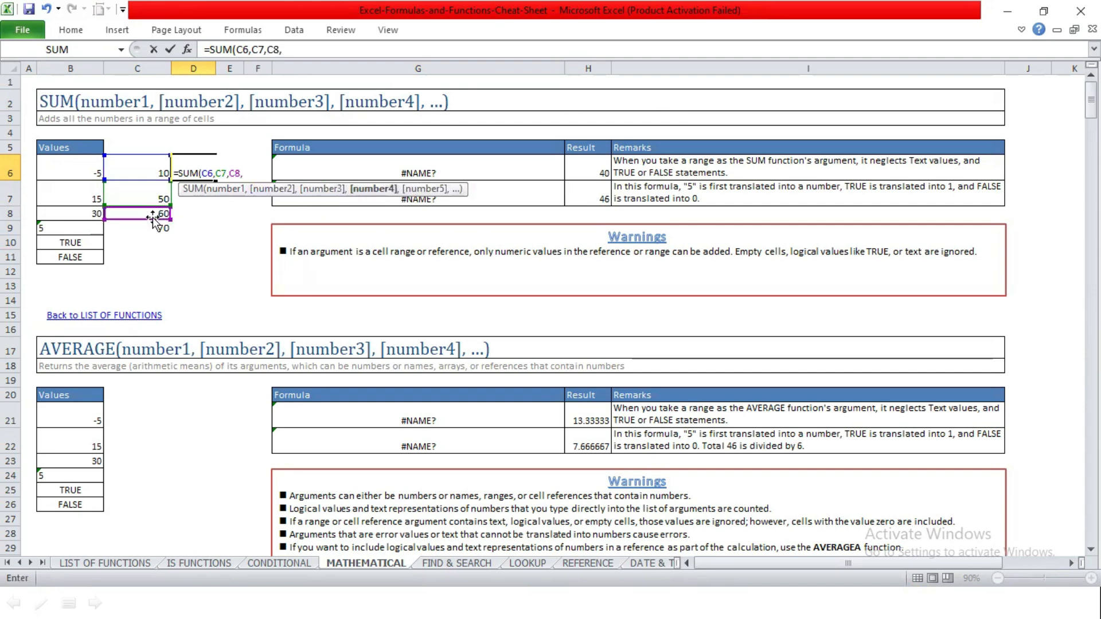
{"action": "left_click", "coordinate": [135, 231]}
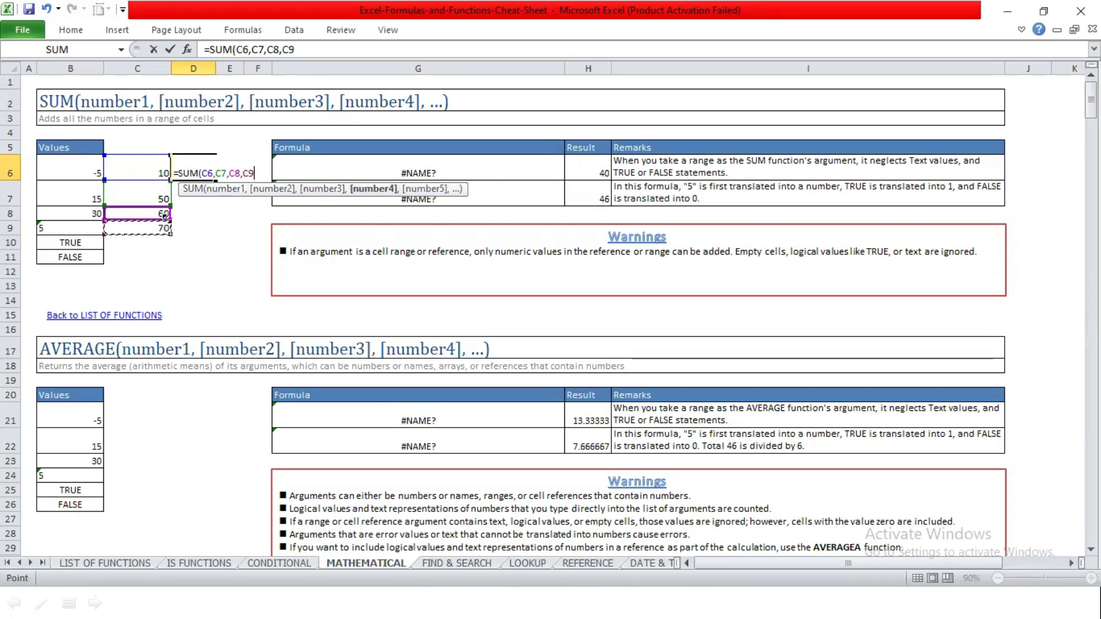
{"action": "type", "text": ")"}
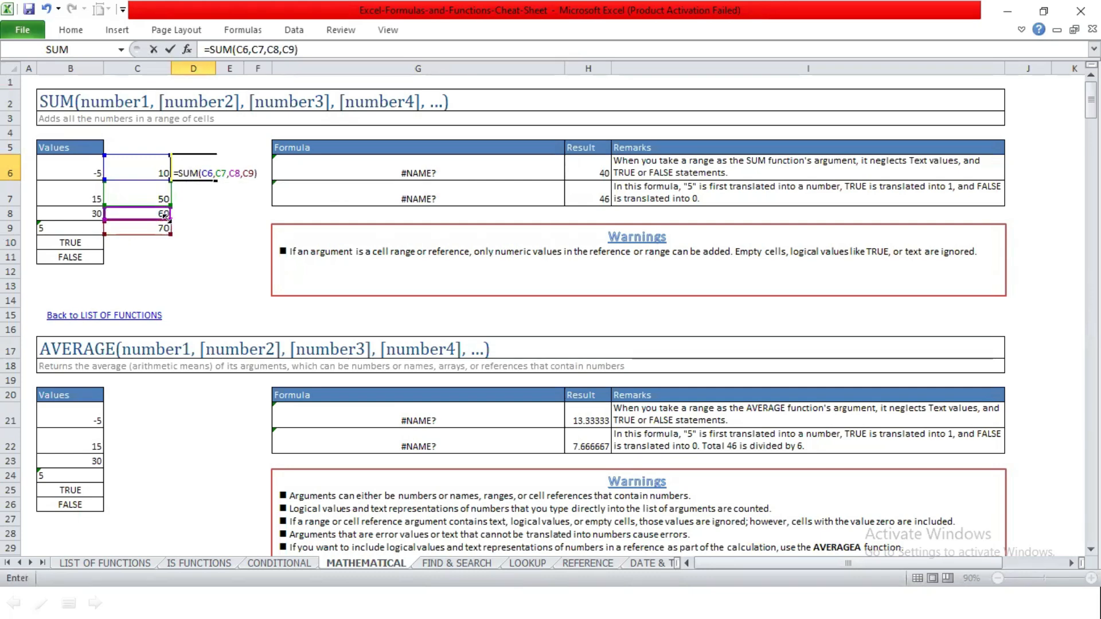
{"action": "key", "text": "Return"}
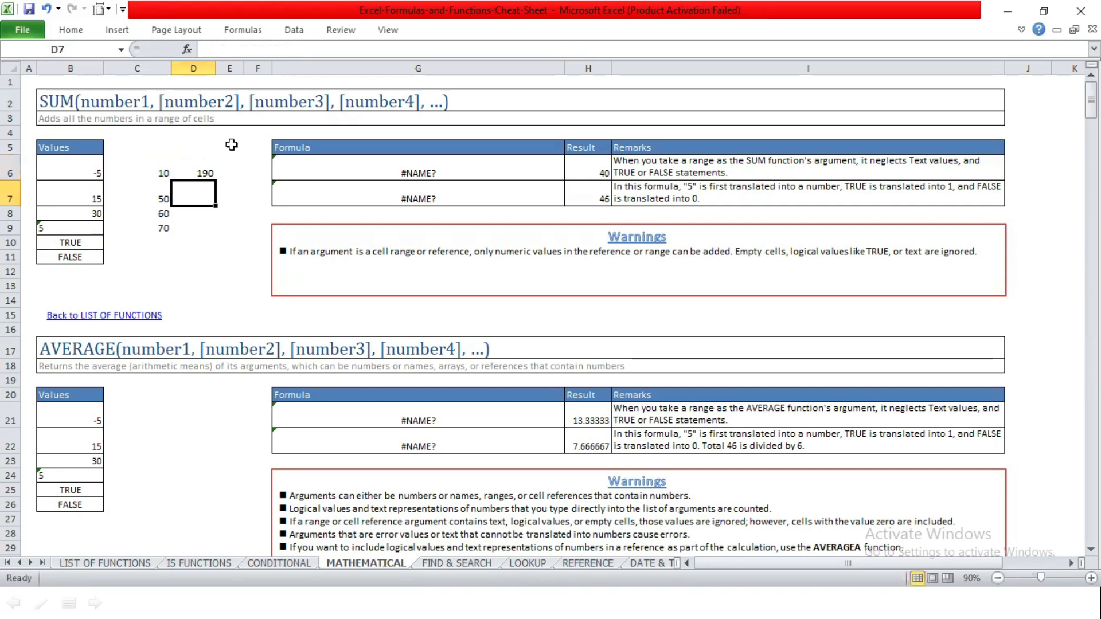
Compare the formula in D6 with the SUM syntax line in row 2
{"action": "left_click", "coordinate": [191, 170]}
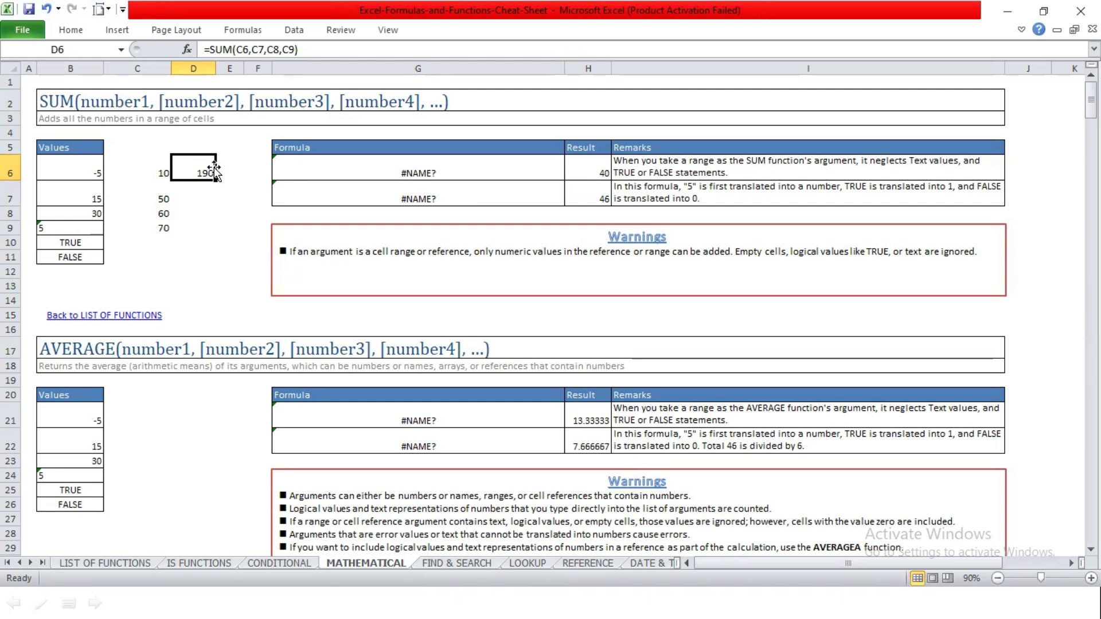
{"action": "left_click_drag", "start_coordinate": [61, 102], "coordinate": [367, 109]}
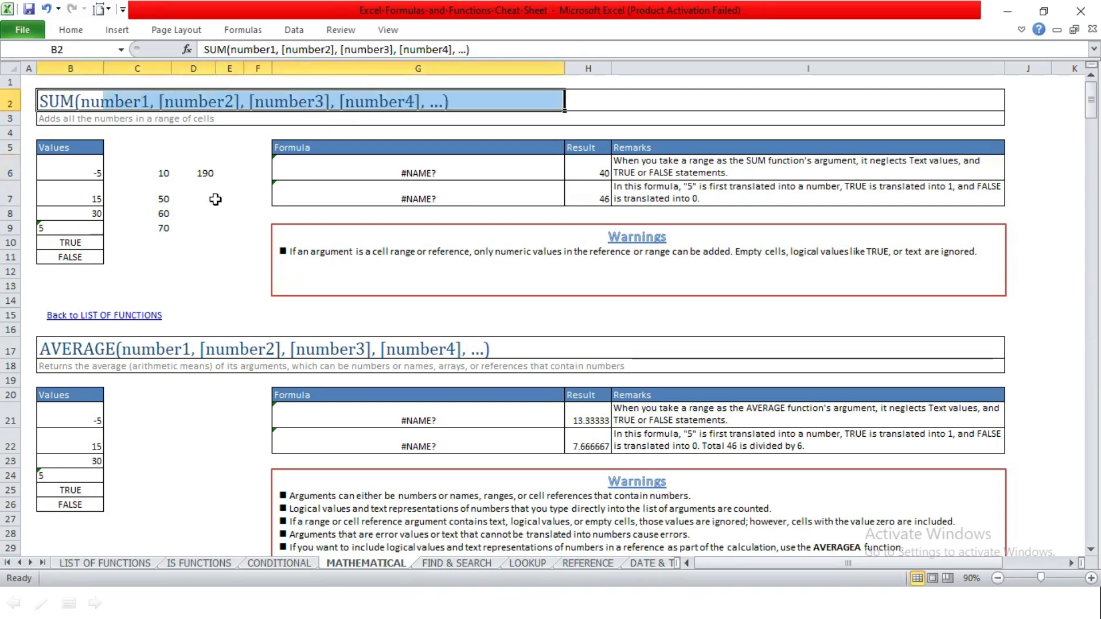
{"action": "left_click", "coordinate": [192, 172]}
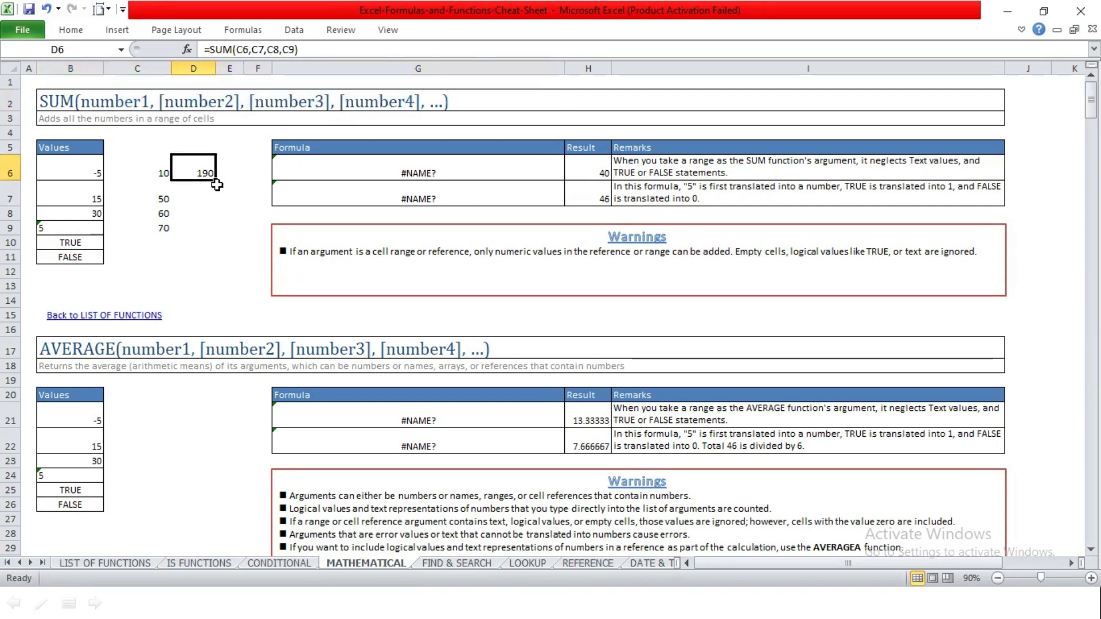
Clear the SUM formula from cell D6, leaving the cell empty
{"action": "type", "text": "=sum"}
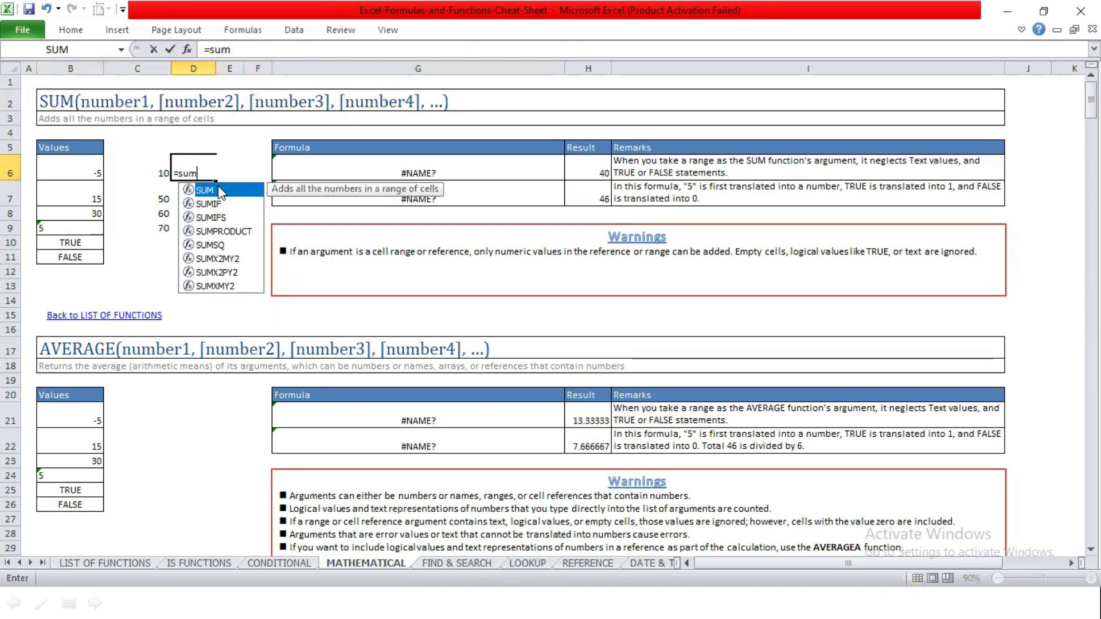
{"action": "key", "text": "BackSpace"}
{"action": "key", "text": "BackSpace"}
{"action": "key", "text": "BackSpace"}
{"action": "key", "text": "BackSpace"}
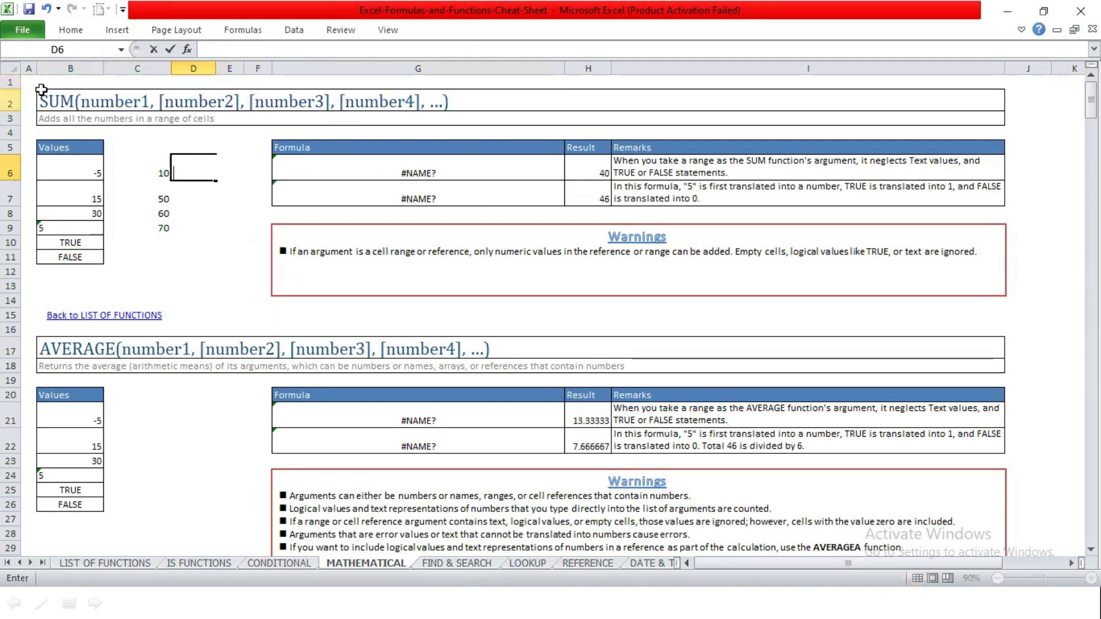
{"action": "left_click", "coordinate": [235, 193]}
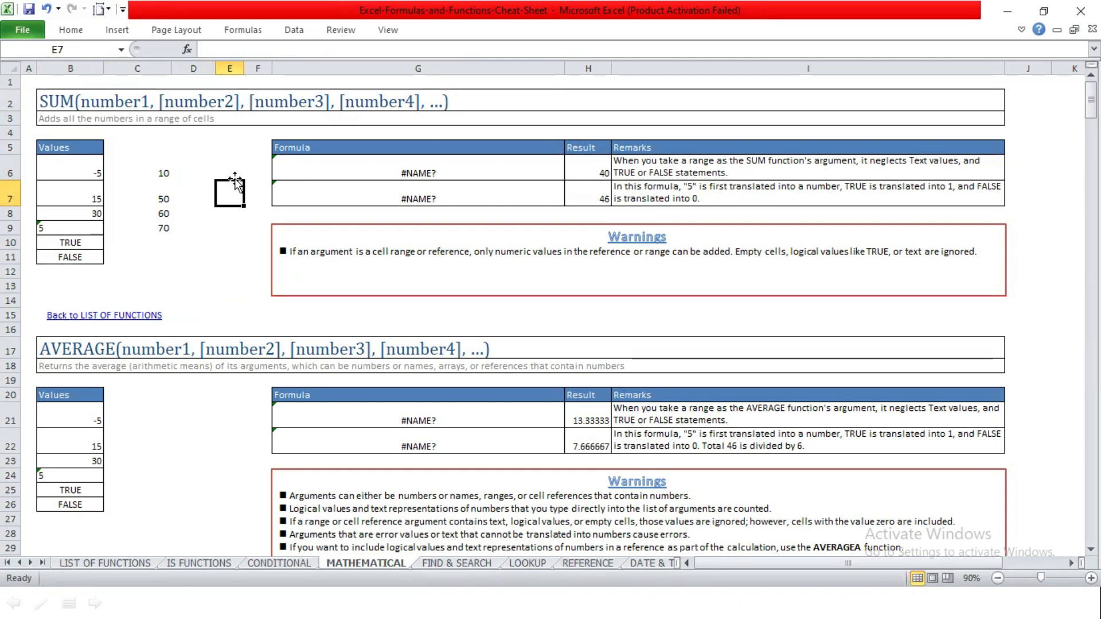
Add the four sample numbers again in cell D6 with the comma-separated formula =SUM(C6,C7,C8,C9)
{"action": "left_click", "coordinate": [207, 166]}
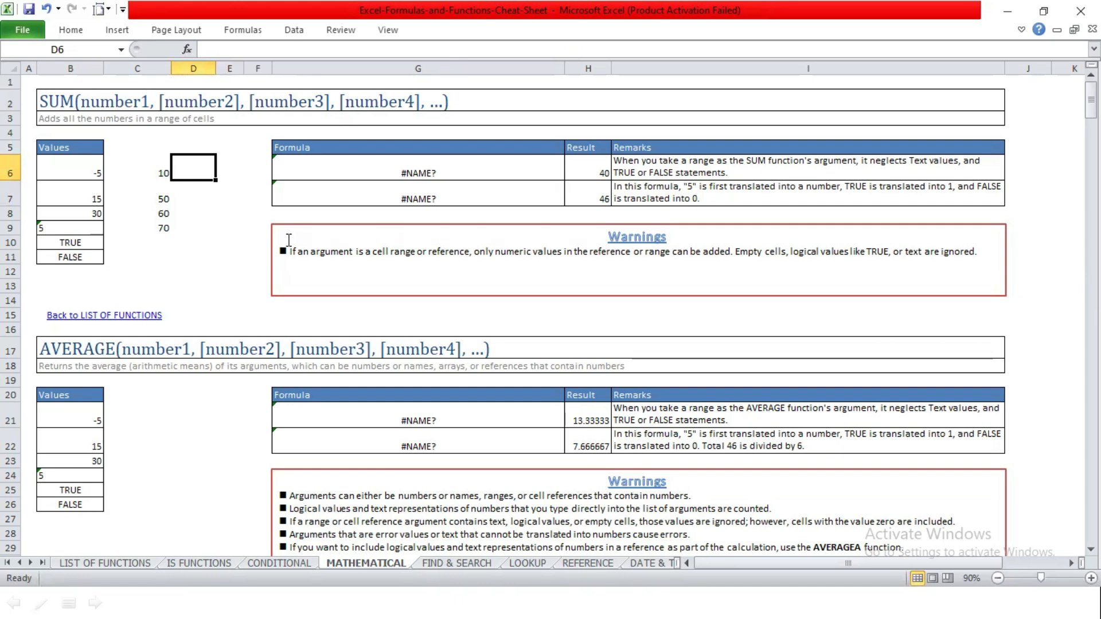
{"action": "type", "text": "="}
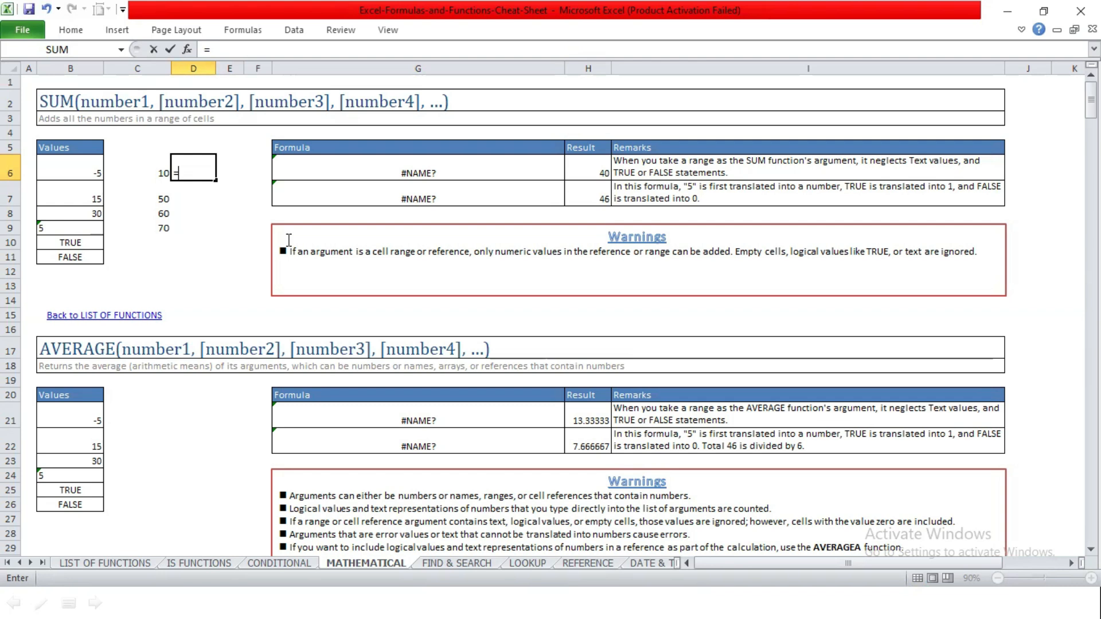
{"action": "type", "text": "sum"}
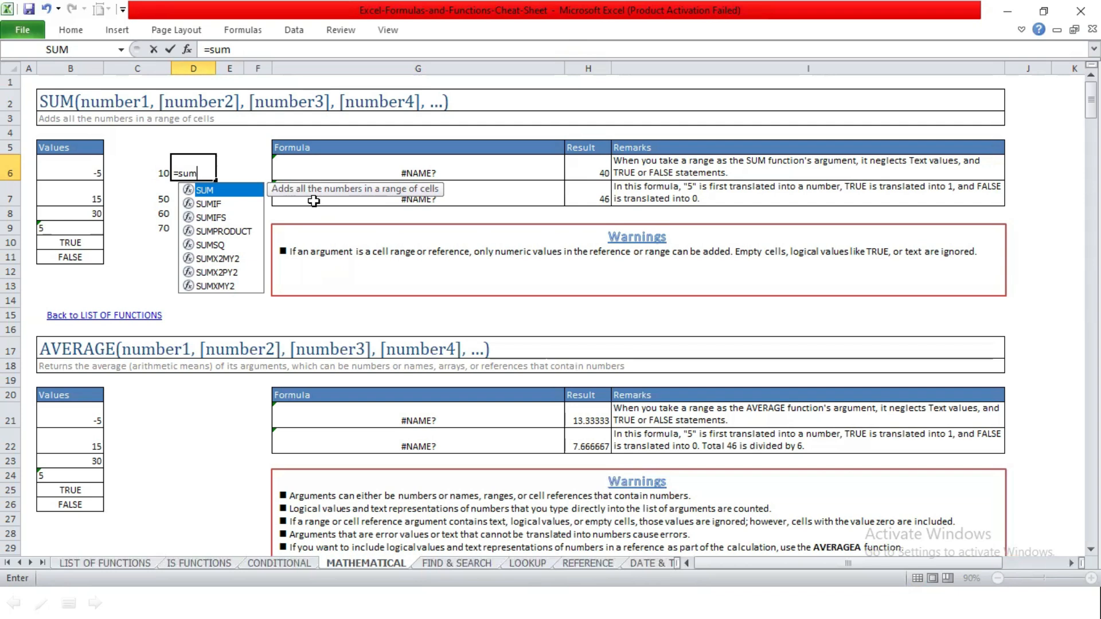
{"action": "key", "text": "Tab"}
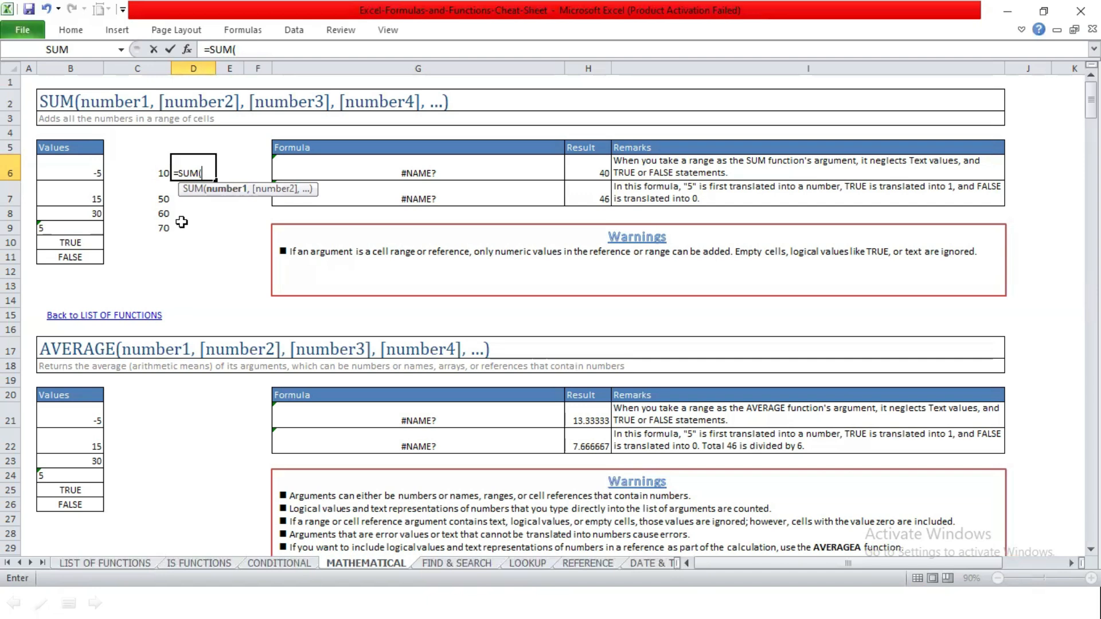
{"action": "key", "text": "BackSpace"}
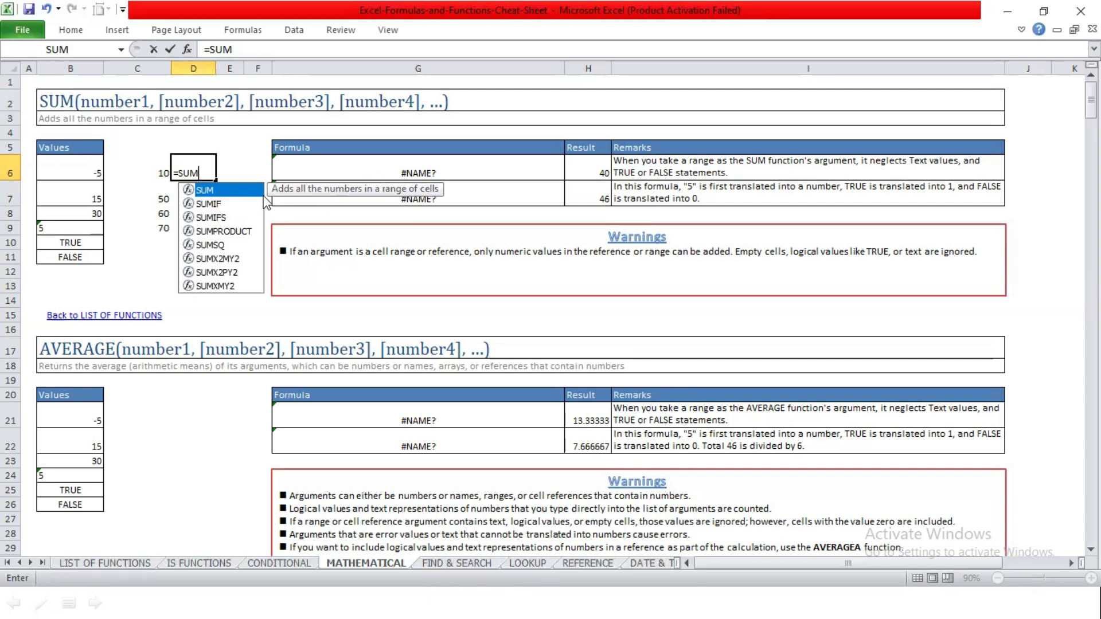
{"action": "double_click", "coordinate": [203, 190]}
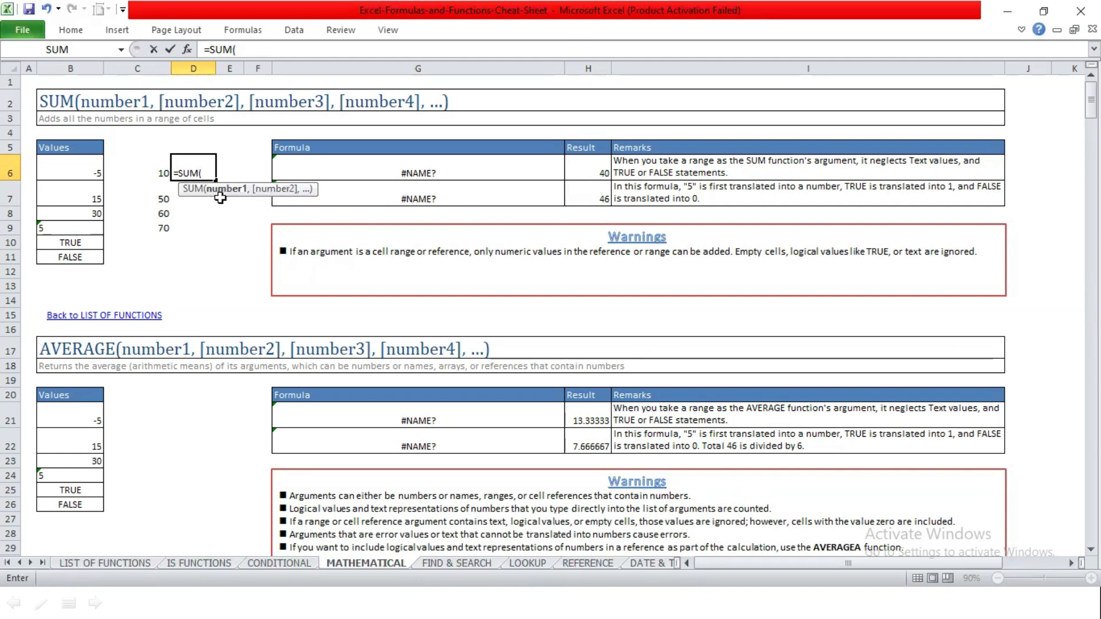
{"action": "left_click", "coordinate": [152, 166]}
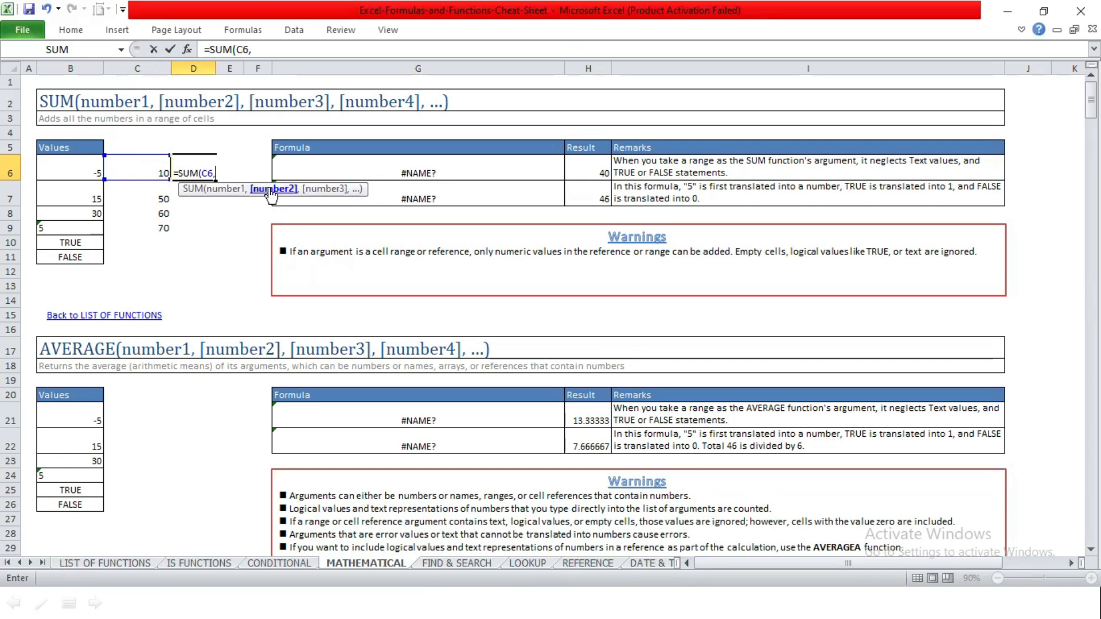
{"action": "left_click", "coordinate": [141, 193]}
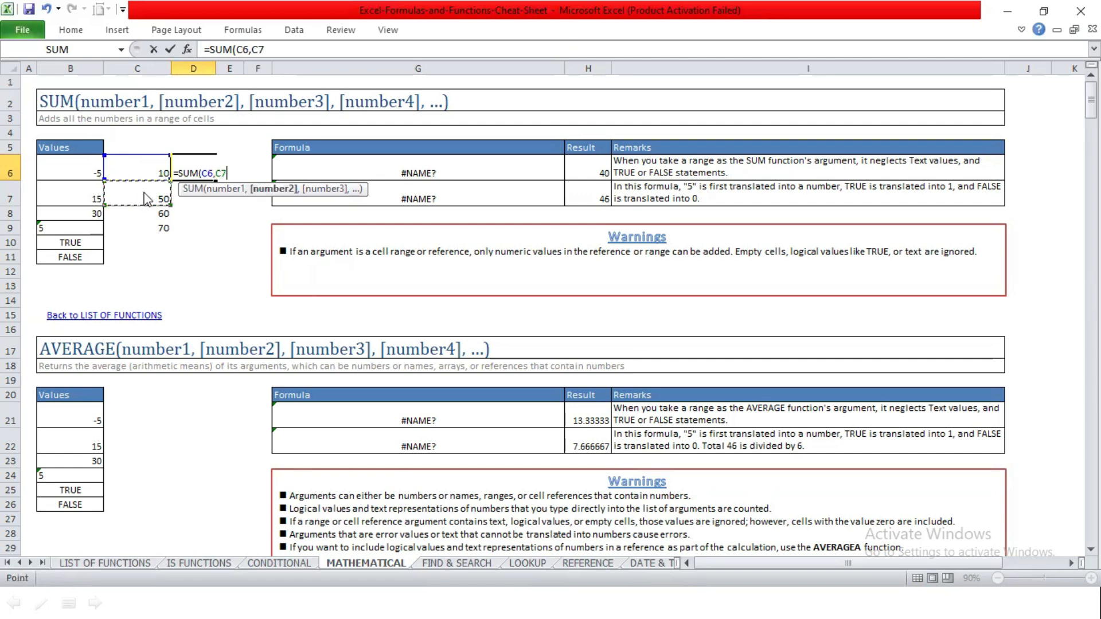
{"action": "type", "text": ","}
{"action": "left_click", "coordinate": [150, 213]}
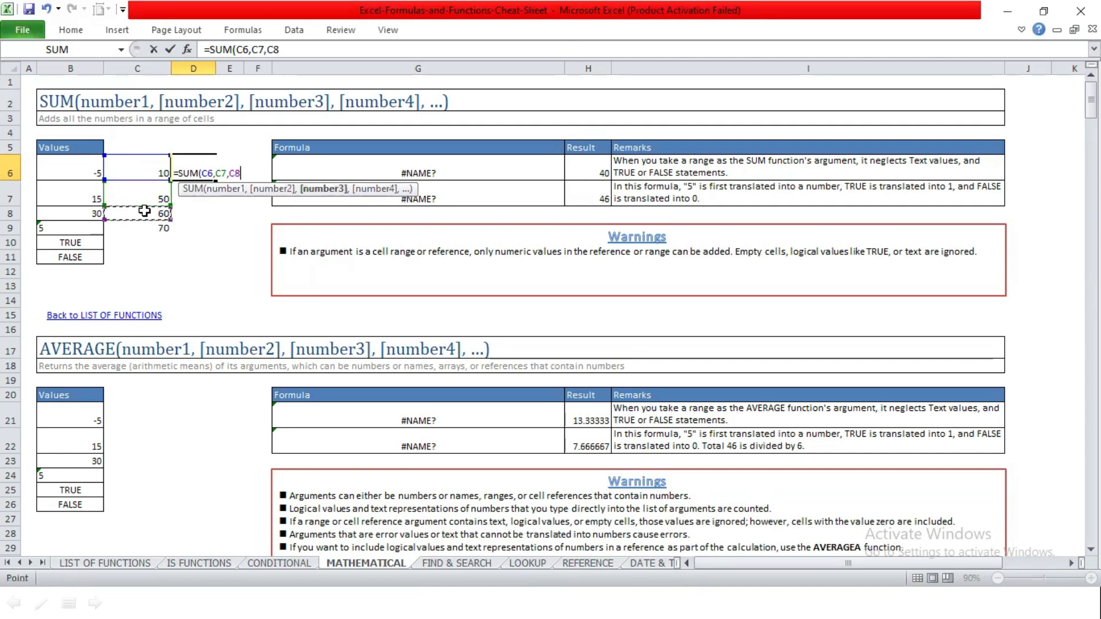
{"action": "type", "text": ","}
{"action": "left_click", "coordinate": [154, 232]}
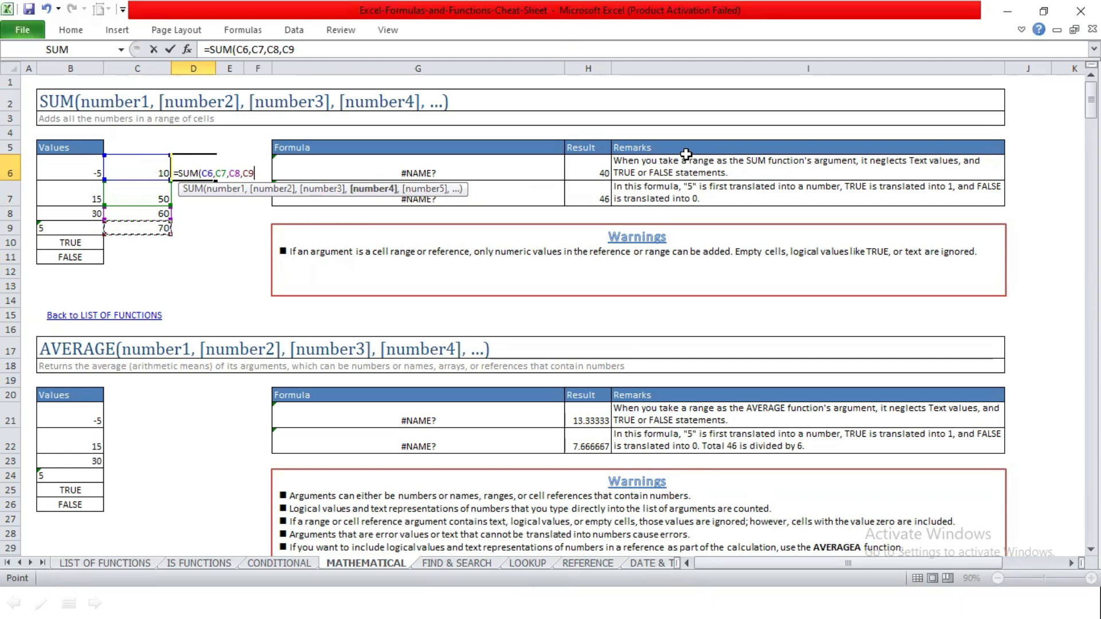
{"action": "type", "text": ")"}
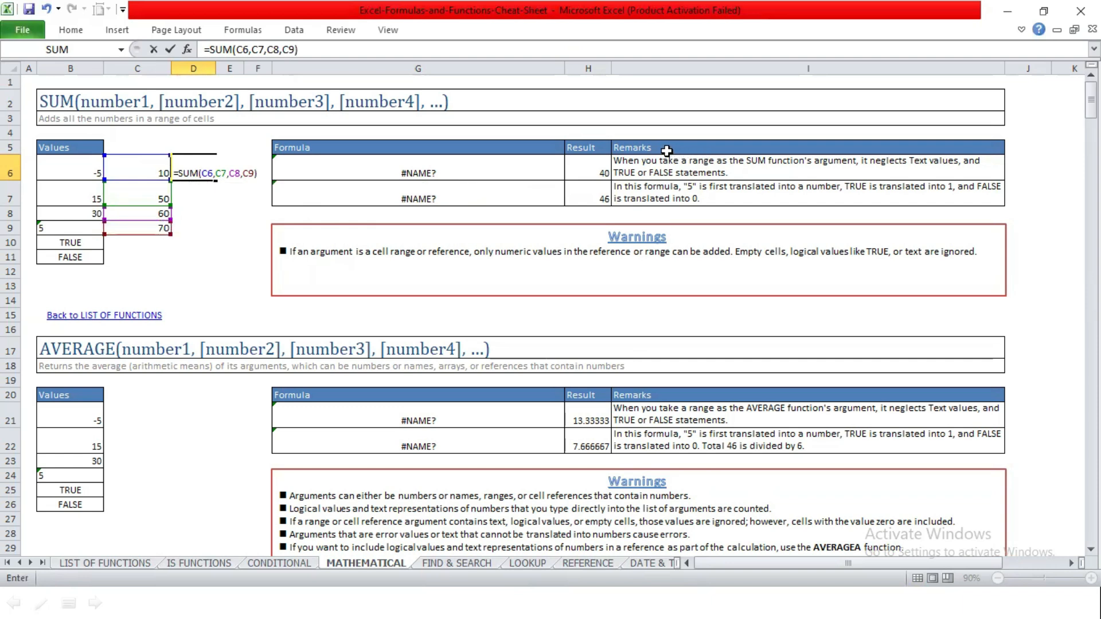
{"action": "key", "text": "Return"}
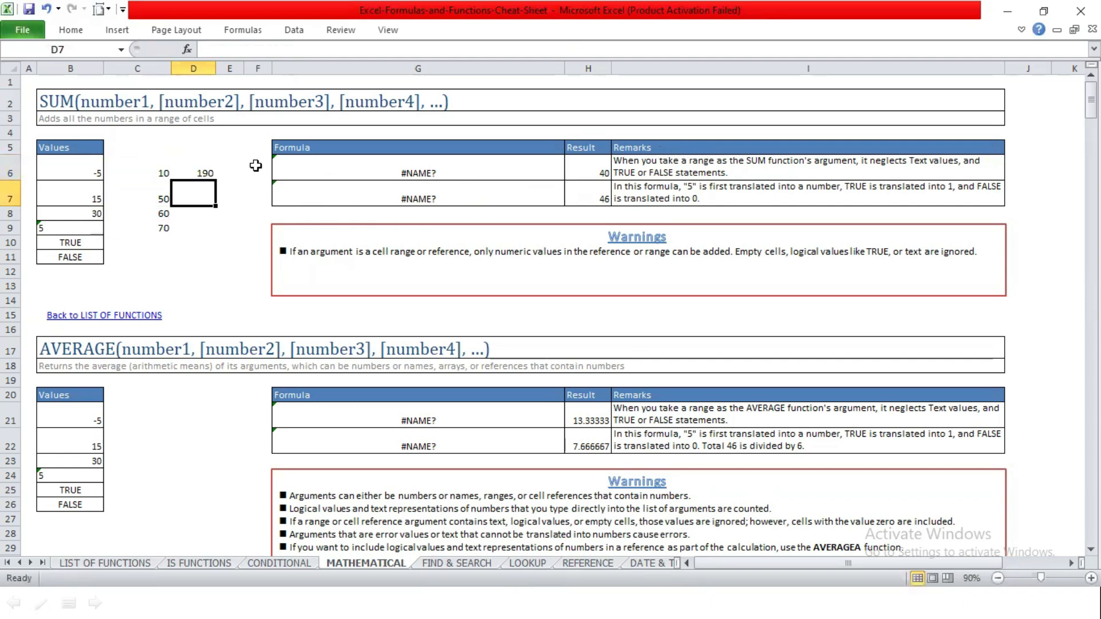
Examine the SUM formula in D6 and compare its individual cell references with the continuous range of sample numbers in column C
{"action": "left_click", "coordinate": [198, 169]}
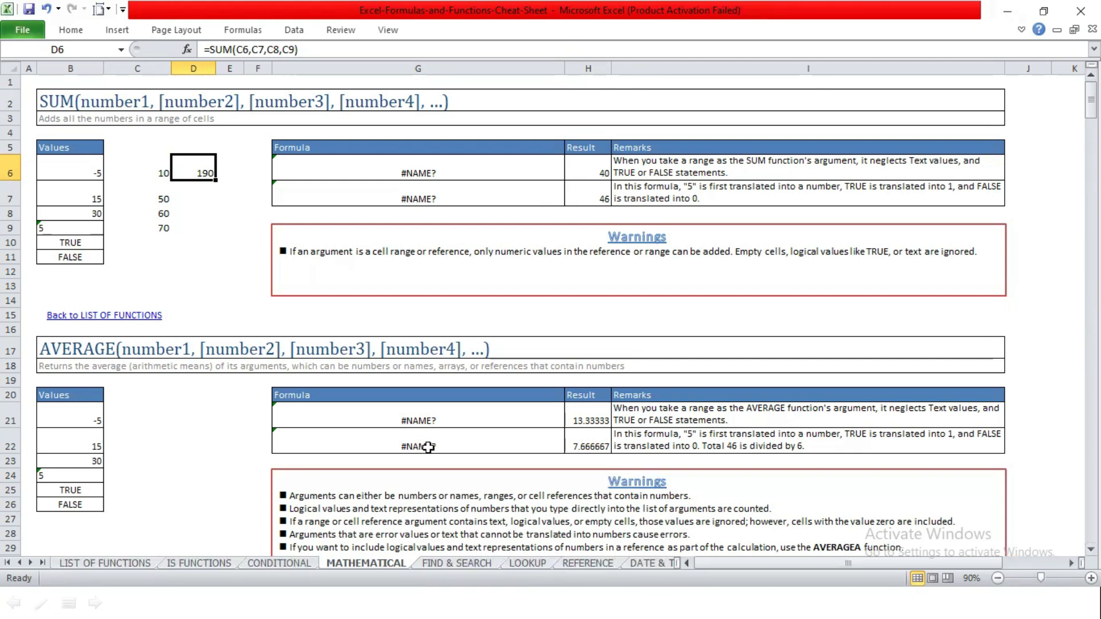
{"action": "left_click_drag", "start_coordinate": [162, 169], "coordinate": [157, 223]}
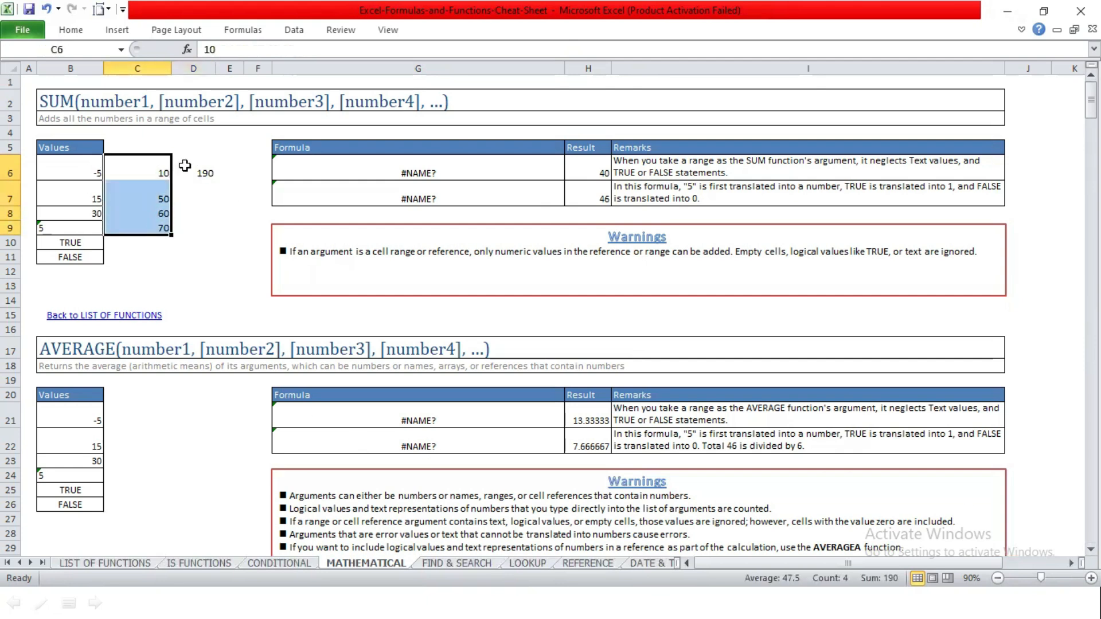
{"action": "left_click", "coordinate": [184, 166]}
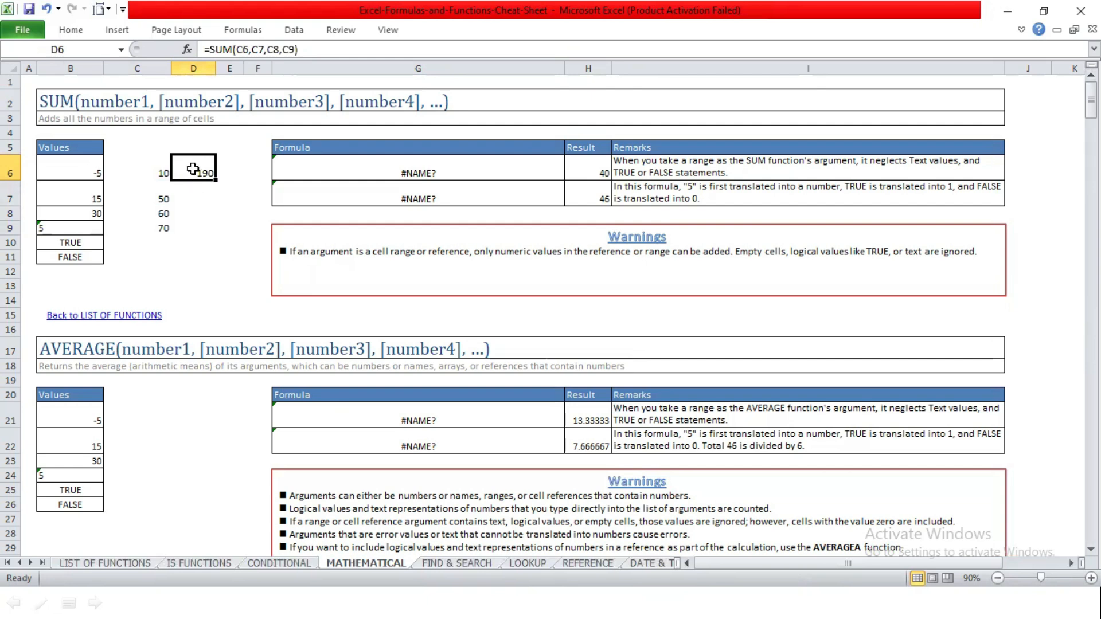
{"action": "double_click", "coordinate": [193, 169]}
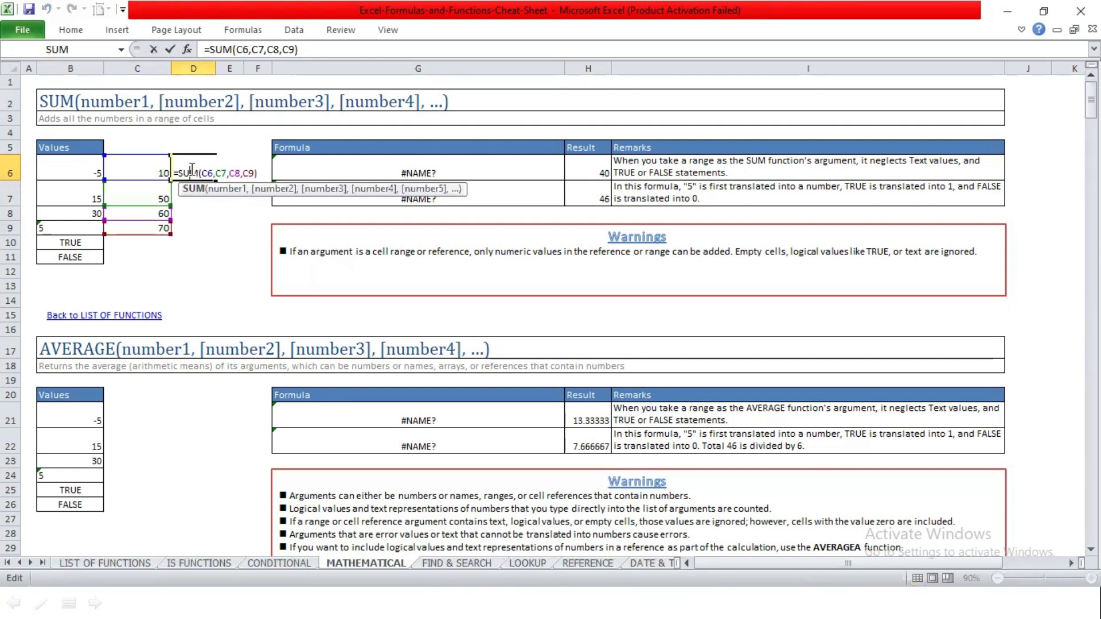
{"action": "key", "text": "Return"}
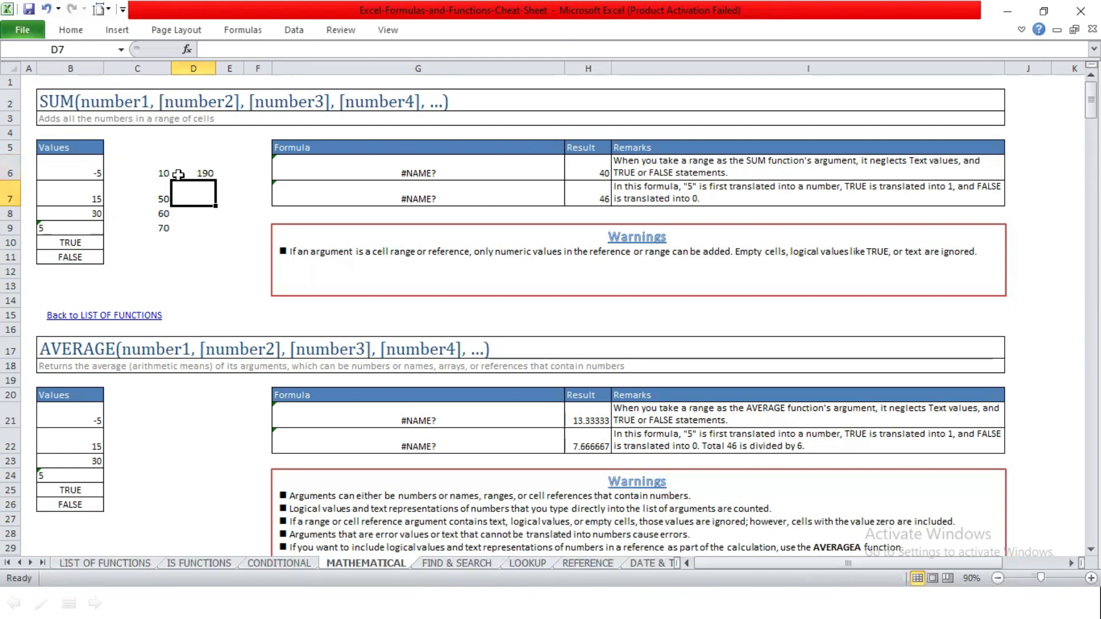
{"action": "left_click_drag", "start_coordinate": [163, 172], "coordinate": [161, 228]}
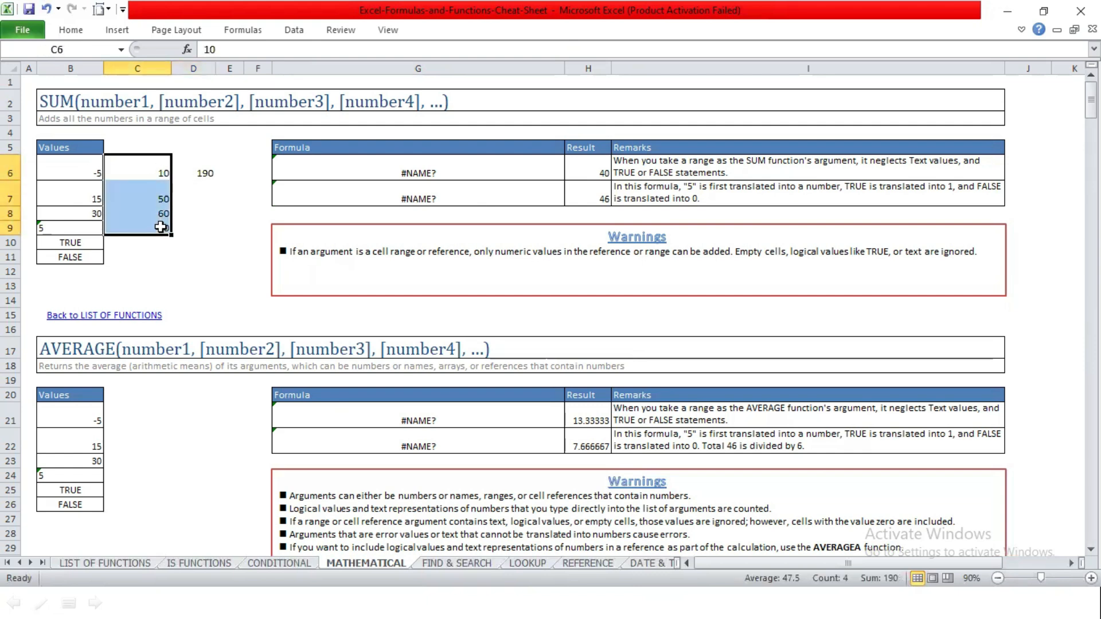
{"action": "left_click", "coordinate": [165, 248]}
{"action": "left_click_drag", "start_coordinate": [154, 172], "coordinate": [157, 223]}
{"action": "left_click", "coordinate": [194, 184]}
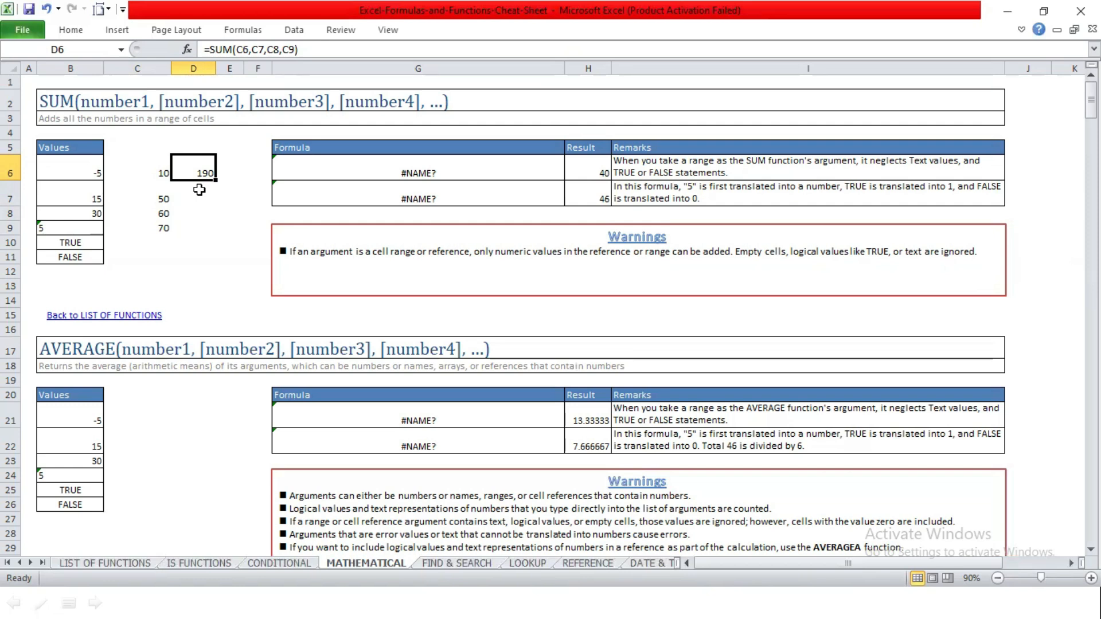
{"action": "left_click", "coordinate": [143, 169]}
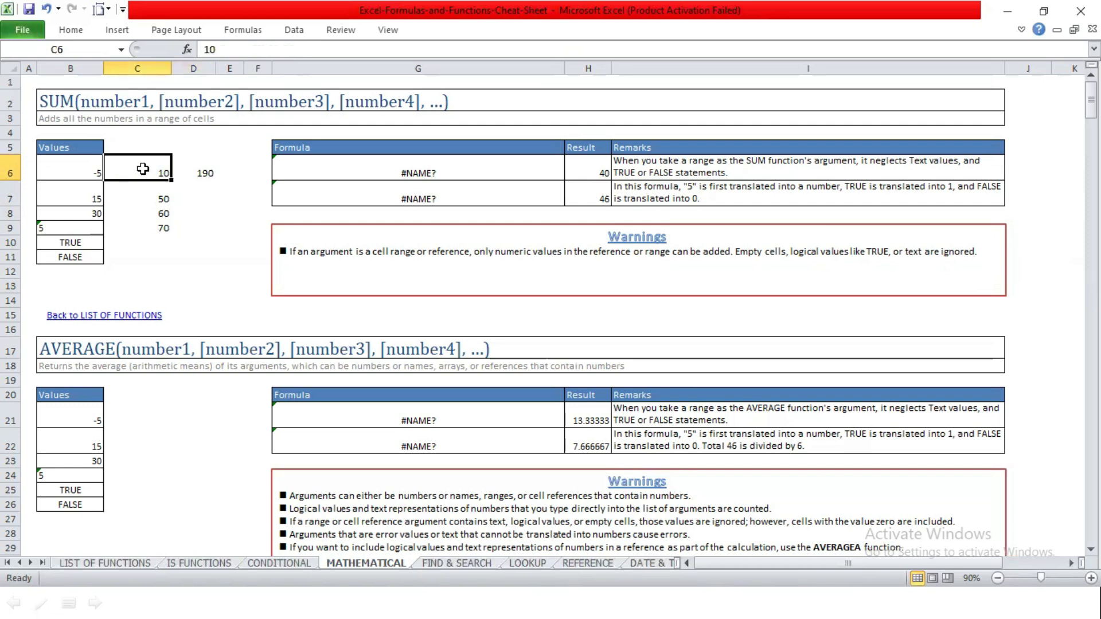
{"action": "left_click", "coordinate": [153, 270]}
{"action": "left_click_drag", "start_coordinate": [150, 172], "coordinate": [153, 251]}
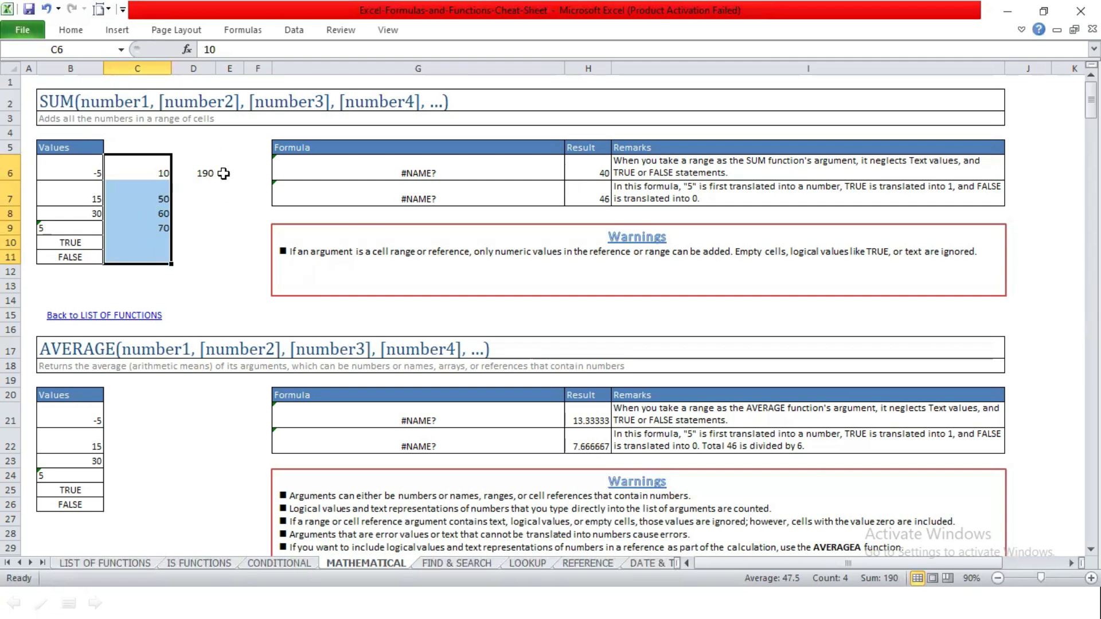
Replace the formula in cell D6 with the range version =SUM(C6:C9)
{"action": "left_click", "coordinate": [206, 175]}
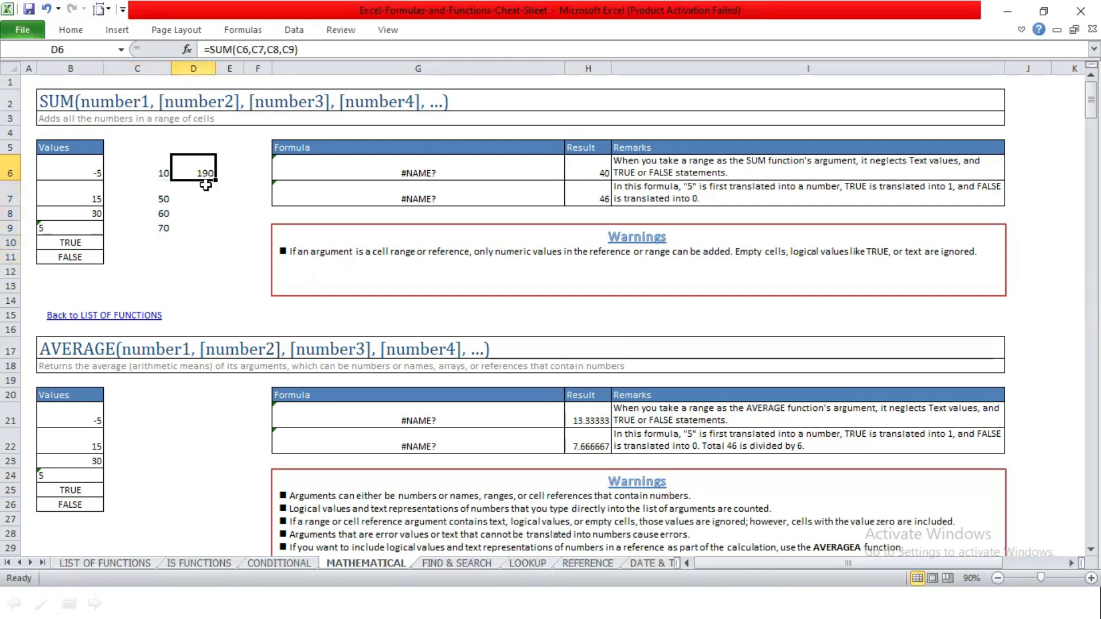
{"action": "key", "text": "Delete"}
{"action": "type", "text": "="}
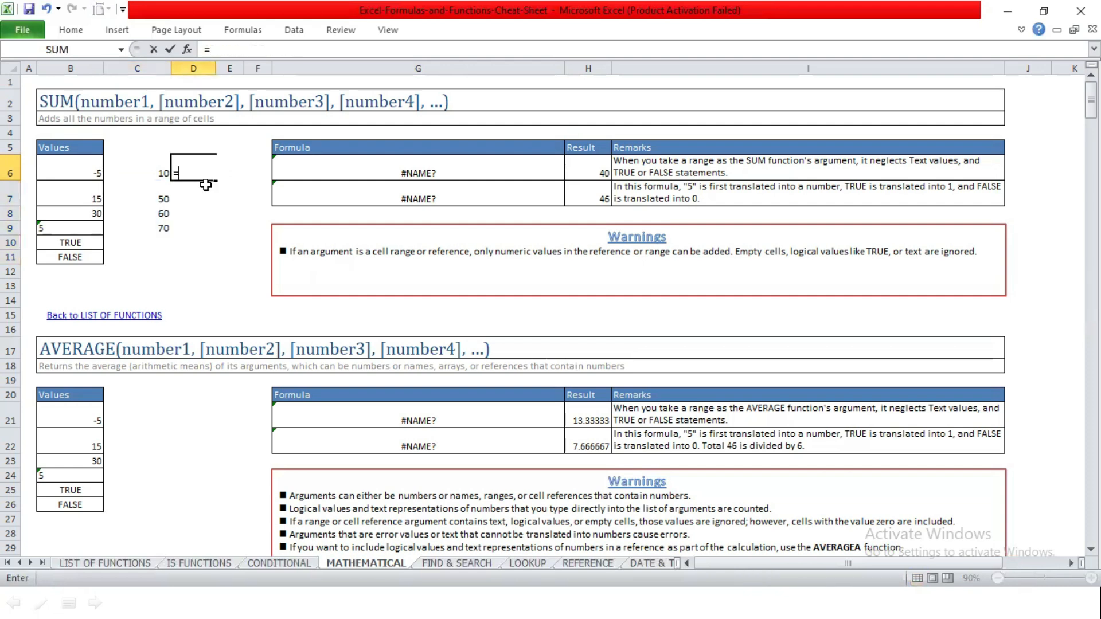
{"action": "type", "text": "sum"}
{"action": "key", "text": "Tab"}
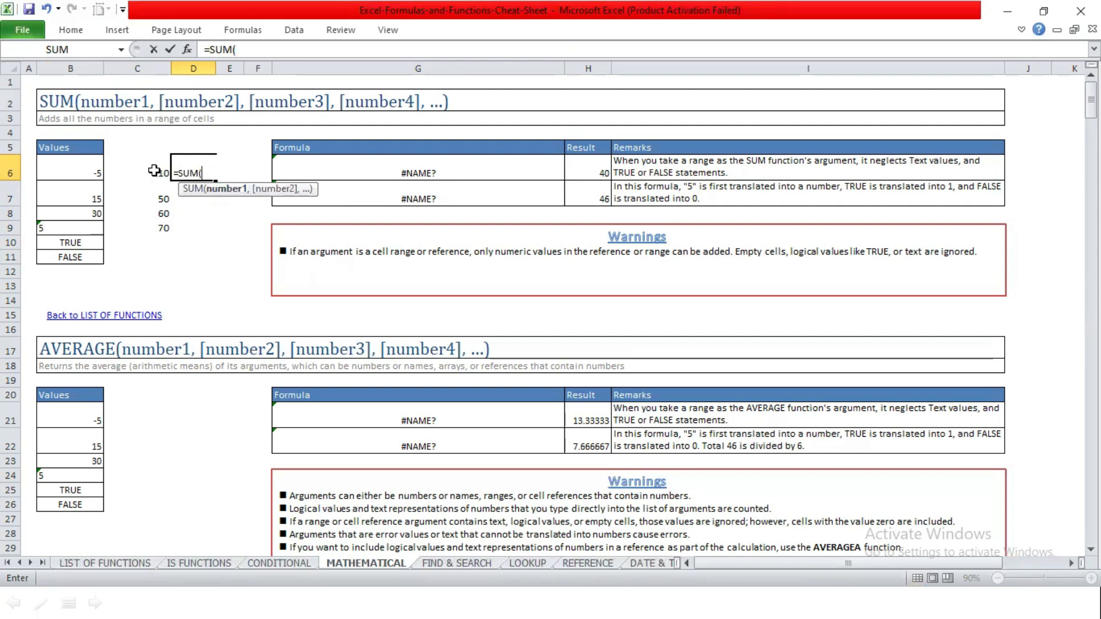
{"action": "type", "text": "C6"}
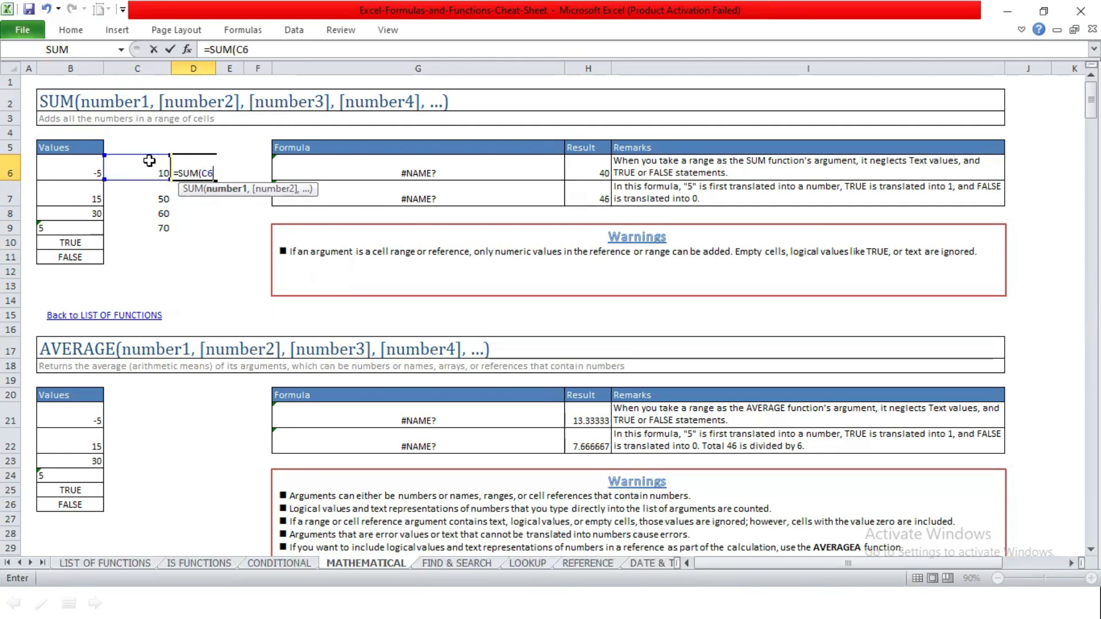
{"action": "type", "text": ":"}
{"action": "left_click", "coordinate": [148, 228]}
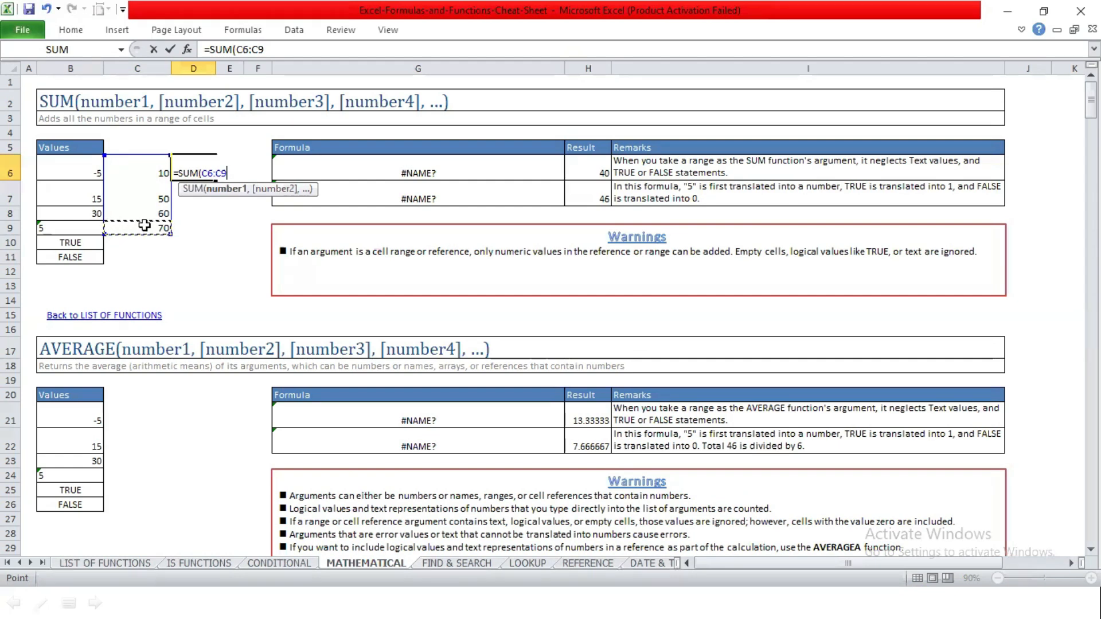
{"action": "type", "text": ")"}
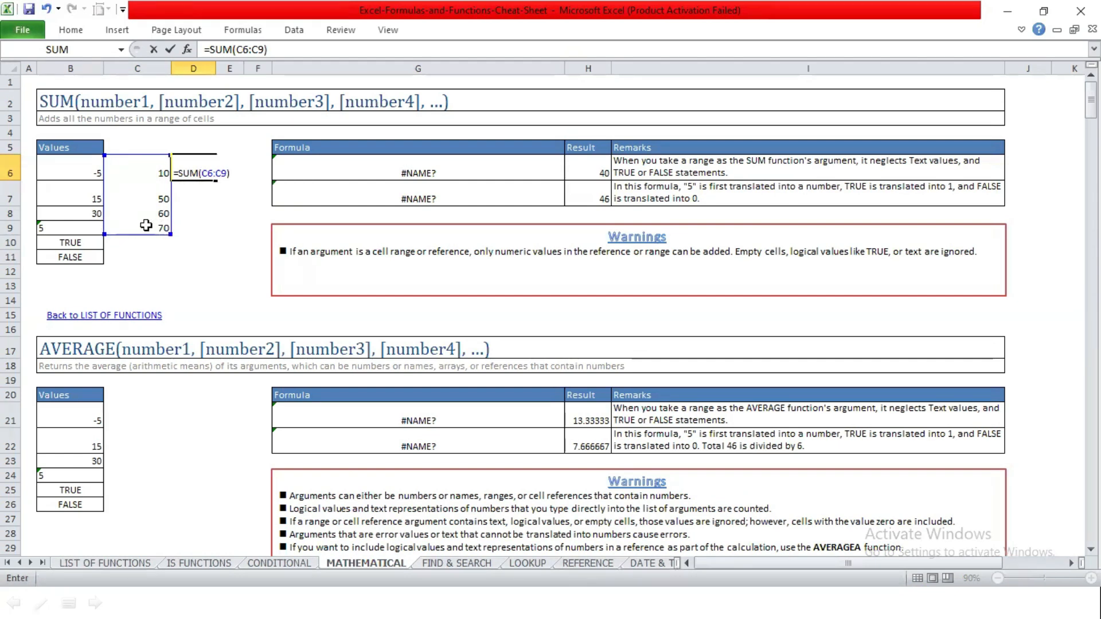
{"action": "key", "text": "Return"}
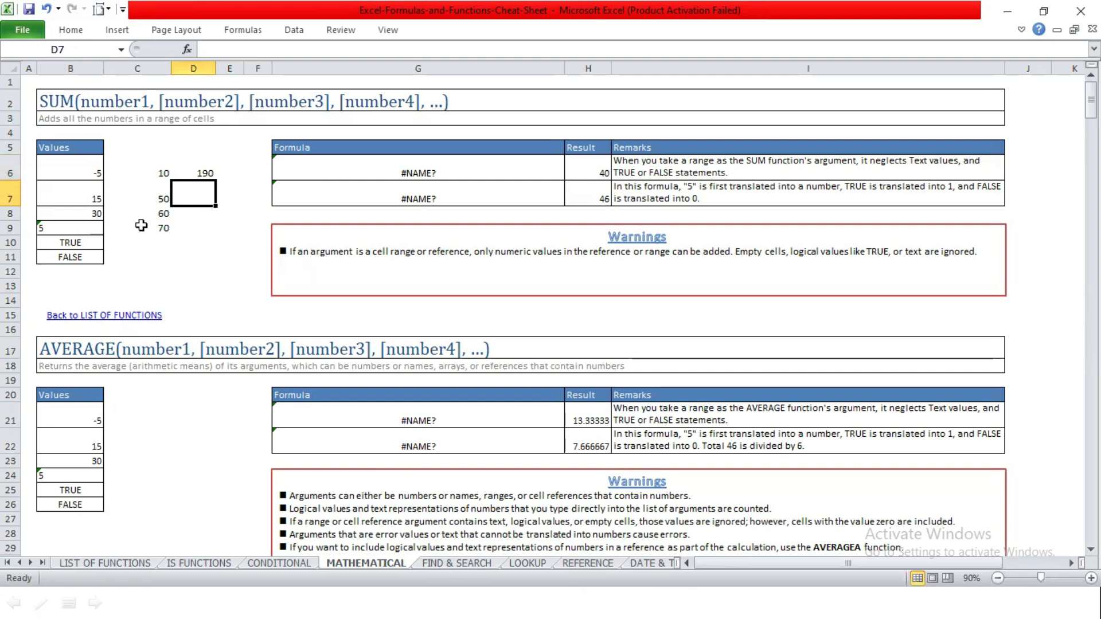
Enter =SUM(C6:C9) in cell D7, picking the sample numbers as one continuous range
{"action": "type", "text": "=sum"}
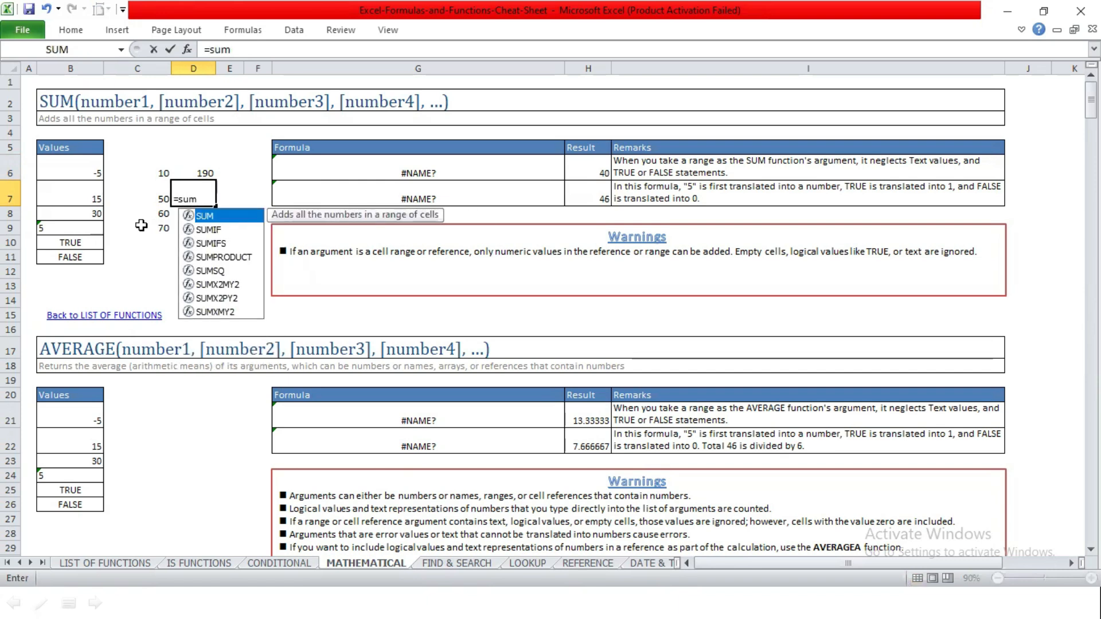
{"action": "key", "text": "Tab"}
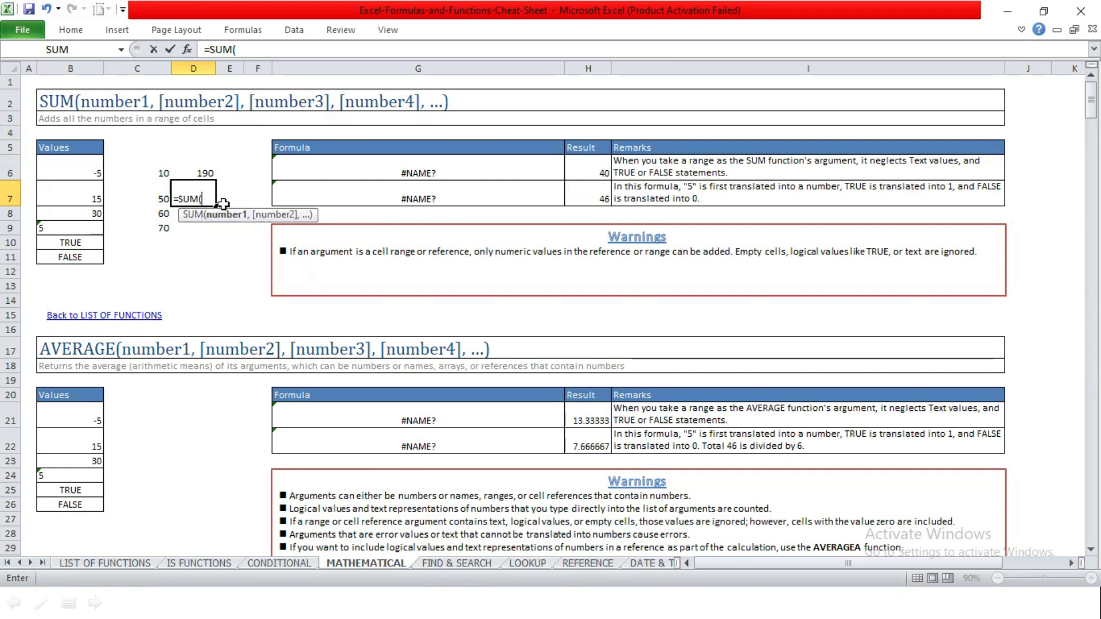
{"action": "left_click", "coordinate": [154, 173]}
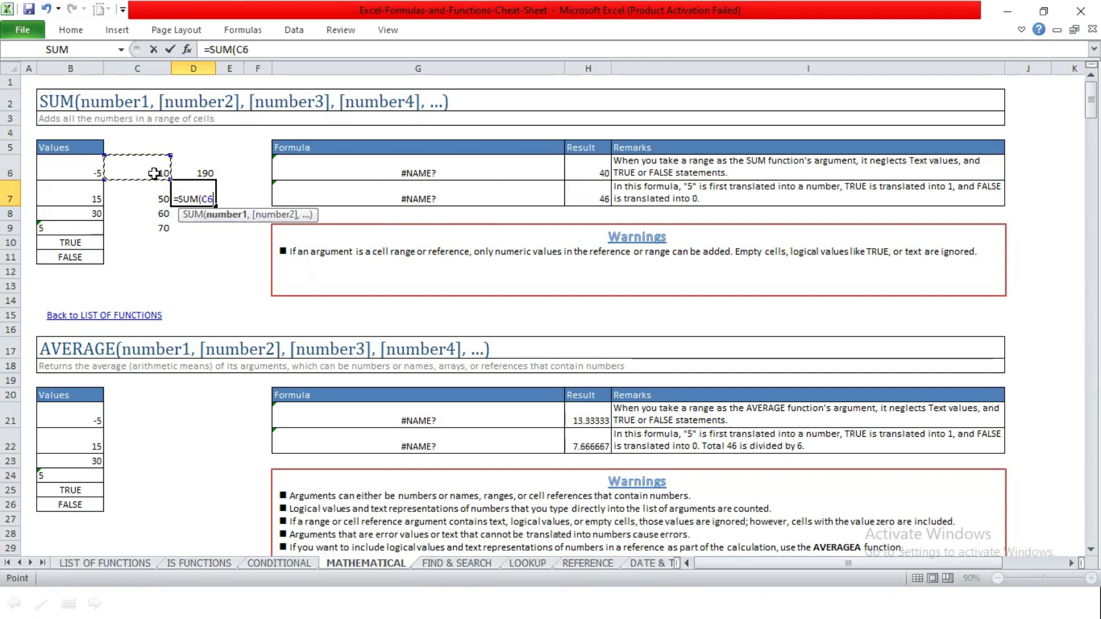
{"action": "left_click_drag", "start_coordinate": [154, 175], "coordinate": [152, 227]}
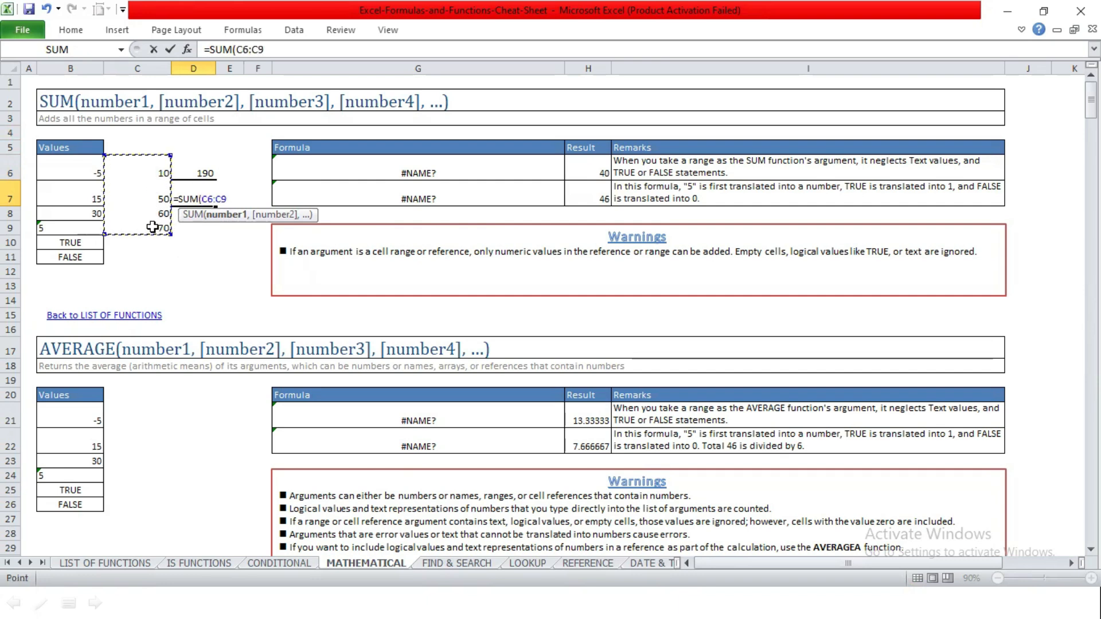
{"action": "left_click_drag", "start_coordinate": [147, 163], "coordinate": [156, 221]}
{"action": "type", "text": ")"}
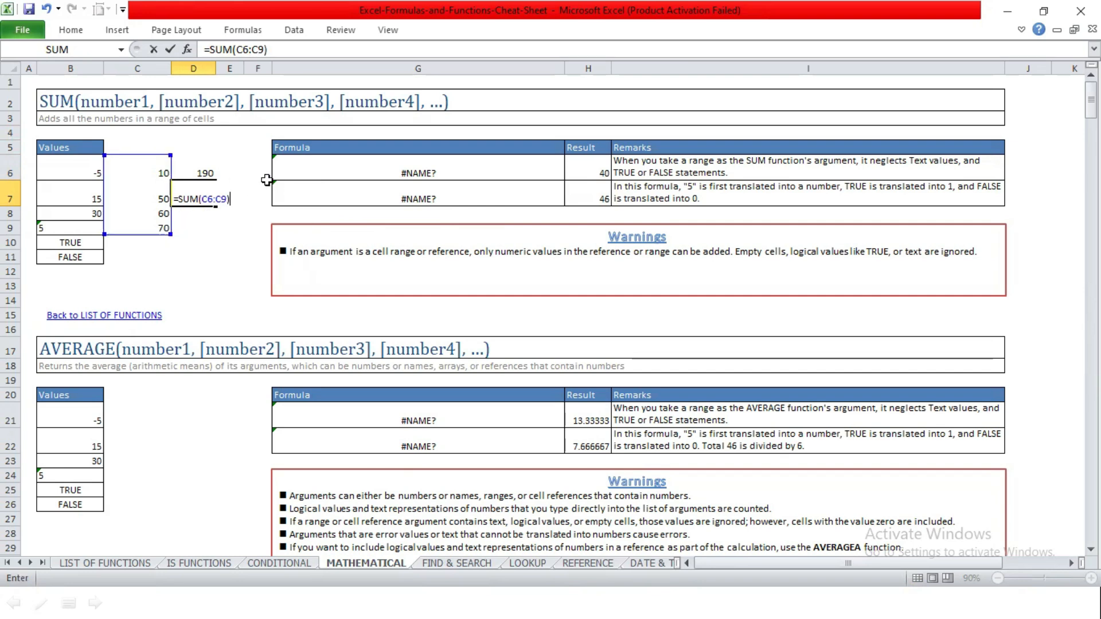
{"action": "key", "text": "Return"}
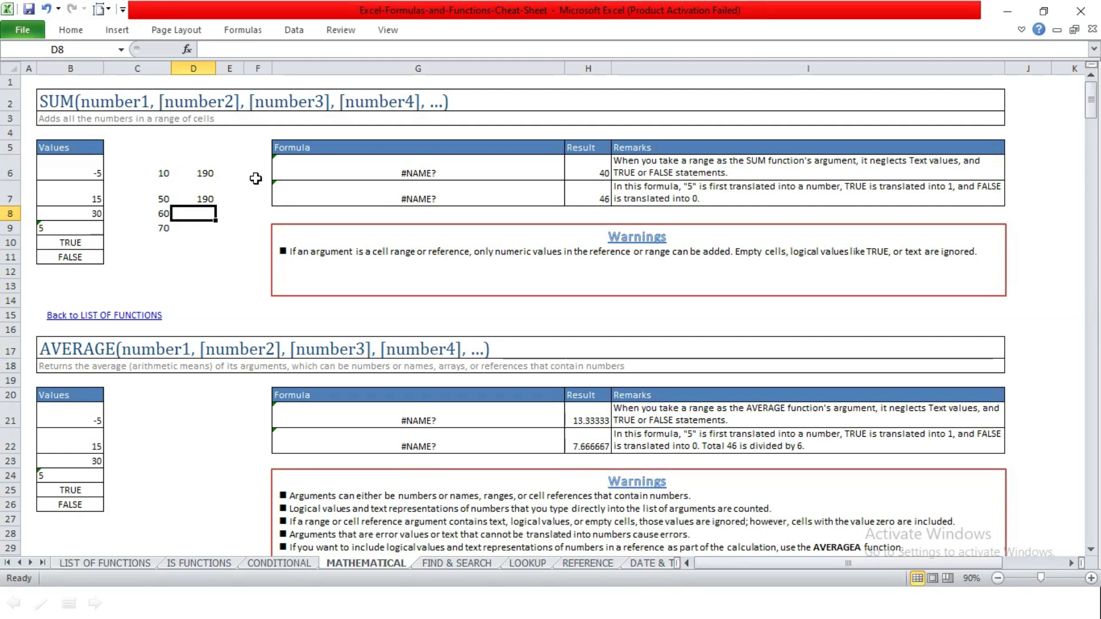
Highlight the sample numbers from C6 and extend the selection far down the sheet to illustrate selecting a long range
{"action": "left_click_drag", "start_coordinate": [149, 173], "coordinate": [155, 224]}
{"action": "left_click_drag", "start_coordinate": [128, 167], "coordinate": [146, 287]}
{"action": "left_click_drag", "start_coordinate": [135, 184], "coordinate": [162, 599]}
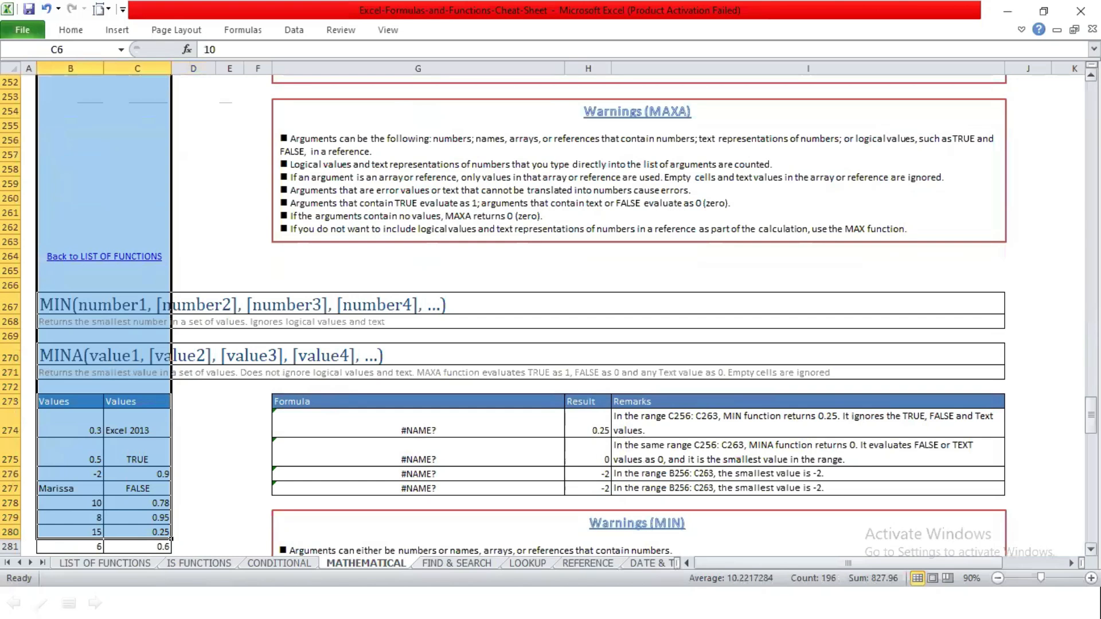
Start a SUM formula in cell D8 over the range C6:C9 and cancel the entry
{"action": "left_click_drag", "start_coordinate": [1091, 415], "coordinate": [1092, 96]}
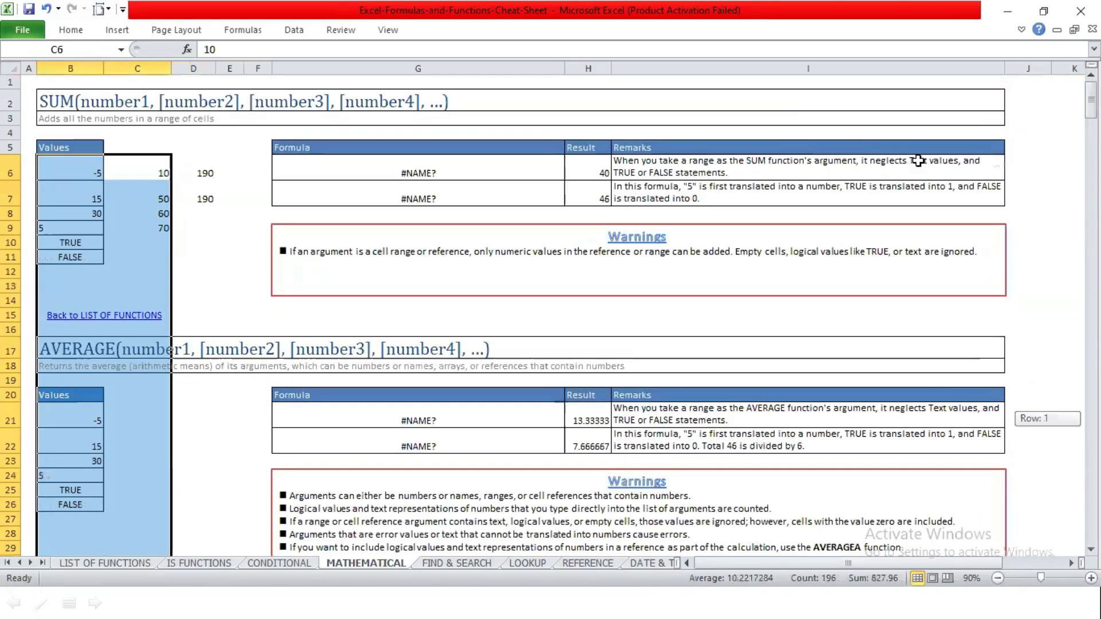
{"action": "left_click", "coordinate": [240, 263]}
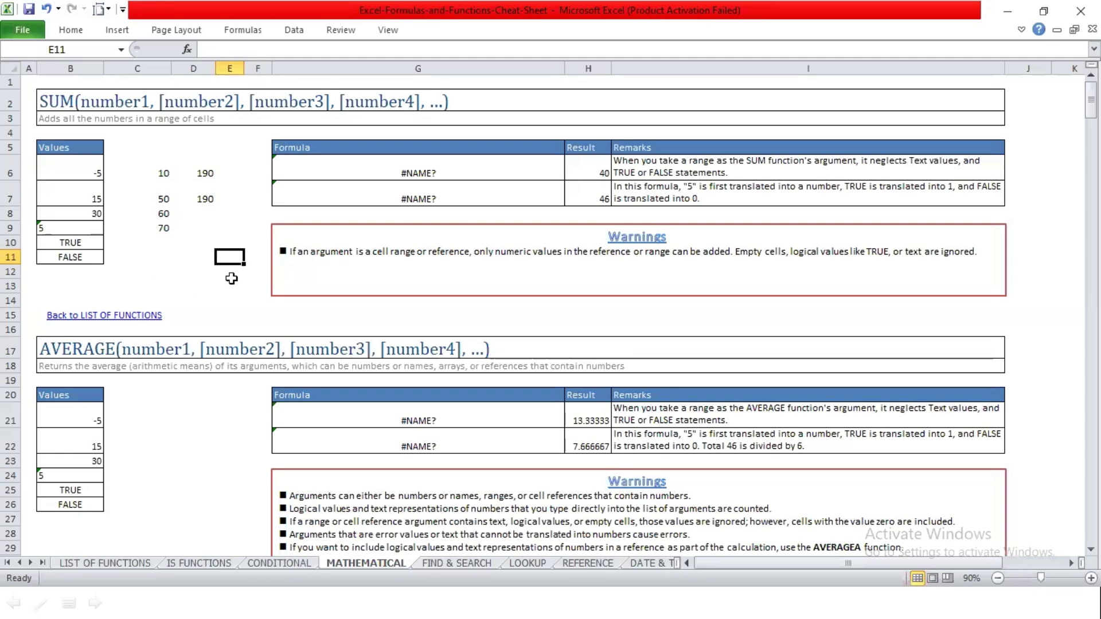
{"action": "left_click", "coordinate": [203, 214]}
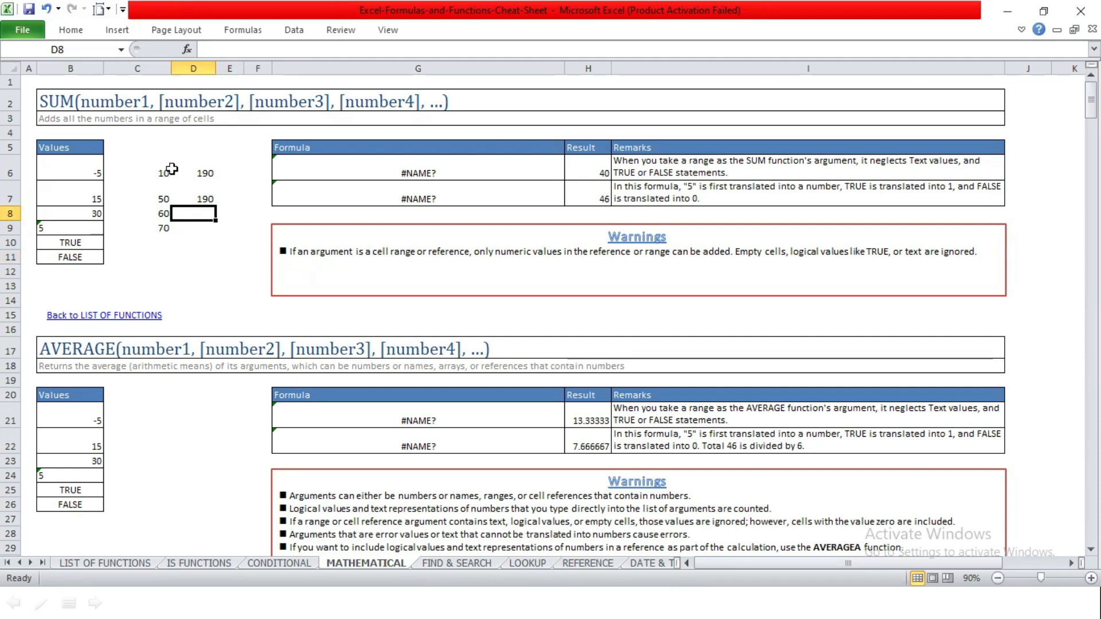
{"action": "type", "text": "=SUM("}
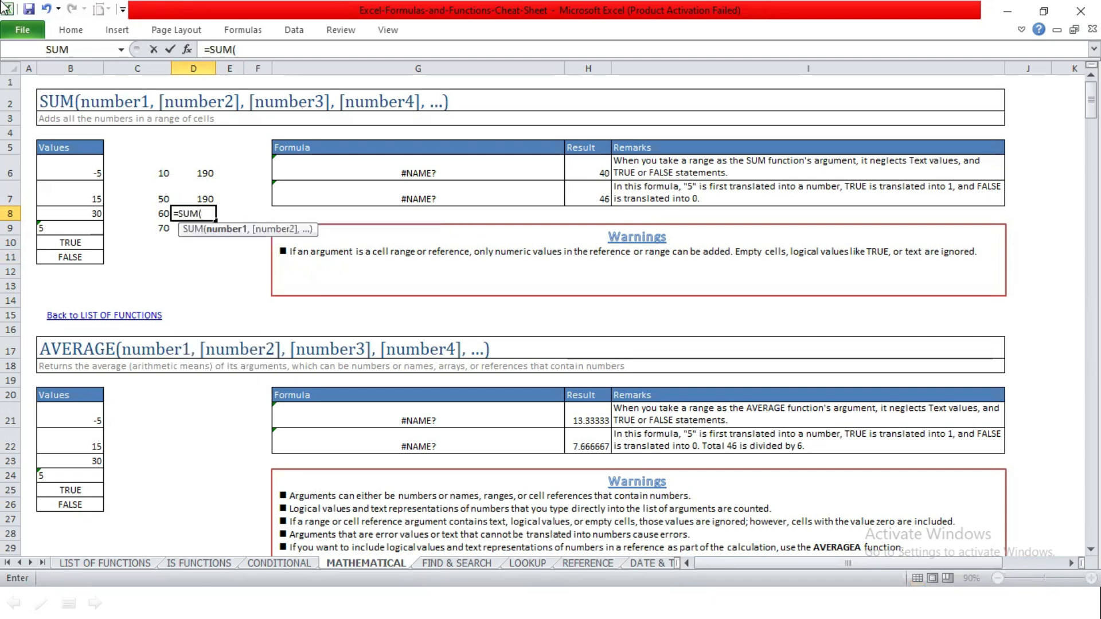
{"action": "left_click", "coordinate": [138, 175]}
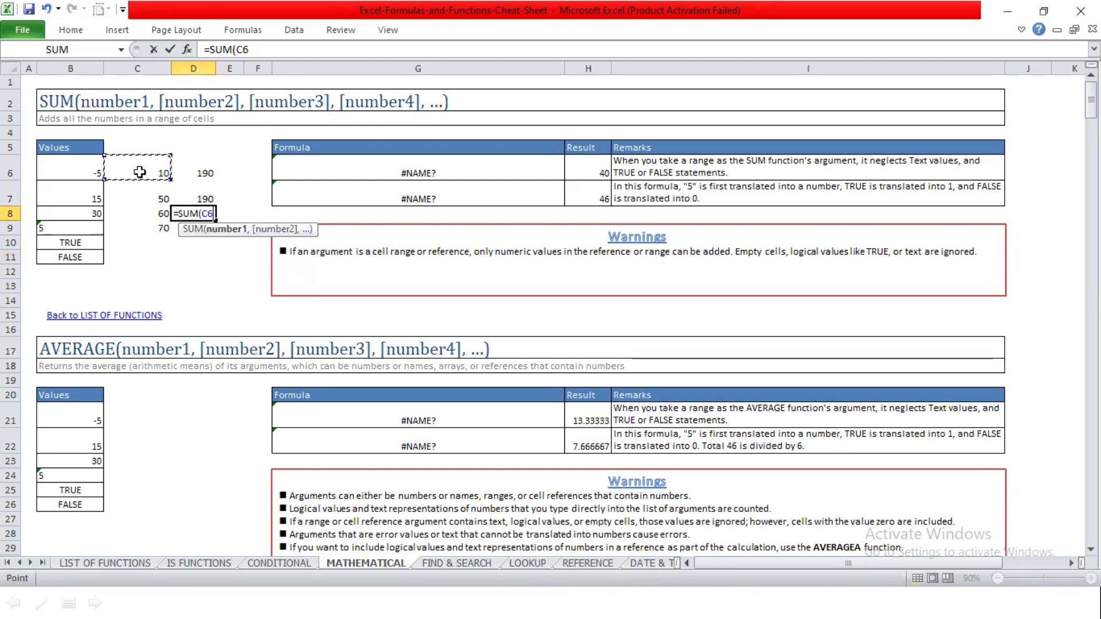
{"action": "key", "text": "shift+Down"}
{"action": "key", "text": "shift+Down"}
{"action": "key", "text": "shift+Down"}
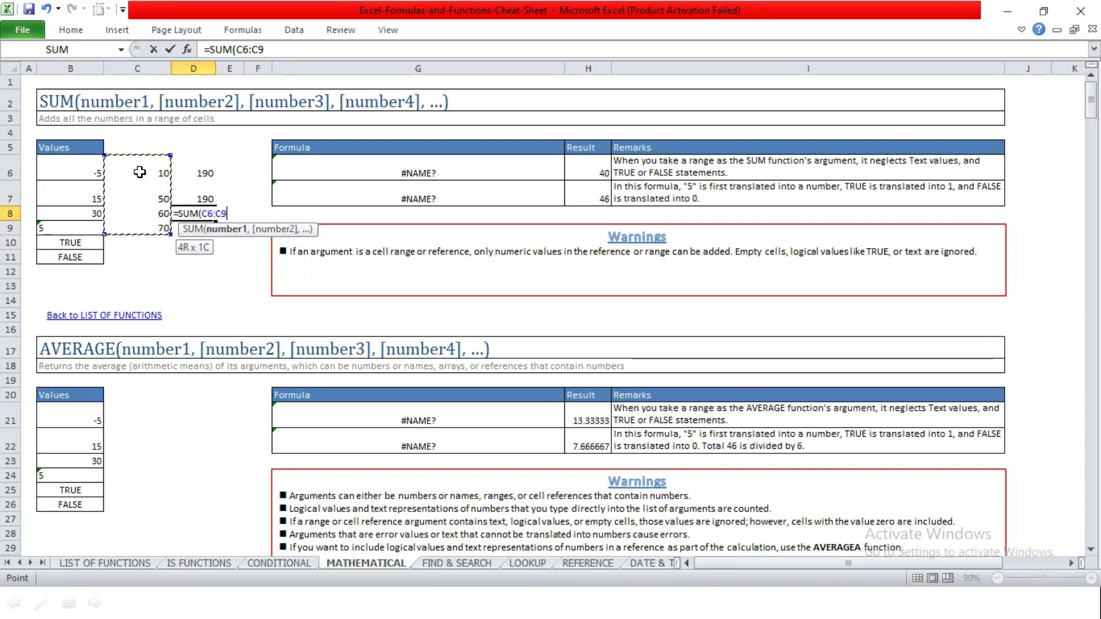
{"action": "key", "text": "Escape"}
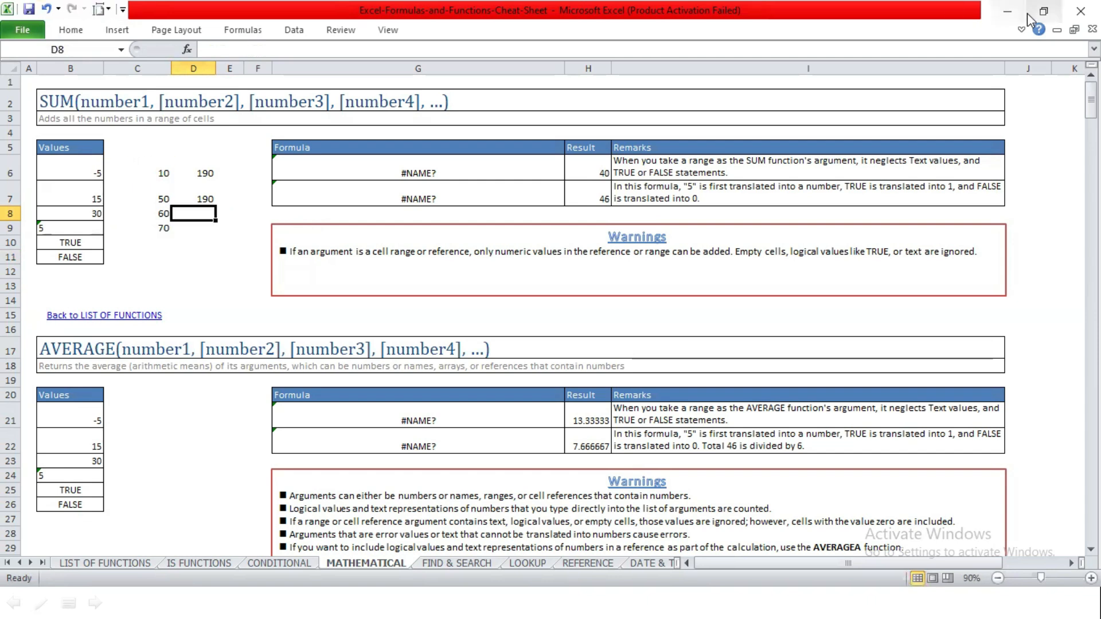
Switch from the formulas cheat sheet to the Book1 workbook
{"action": "left_click_drag", "start_coordinate": [838, 563], "coordinate": [929, 563]}
{"action": "left_click", "coordinate": [996, 144]}
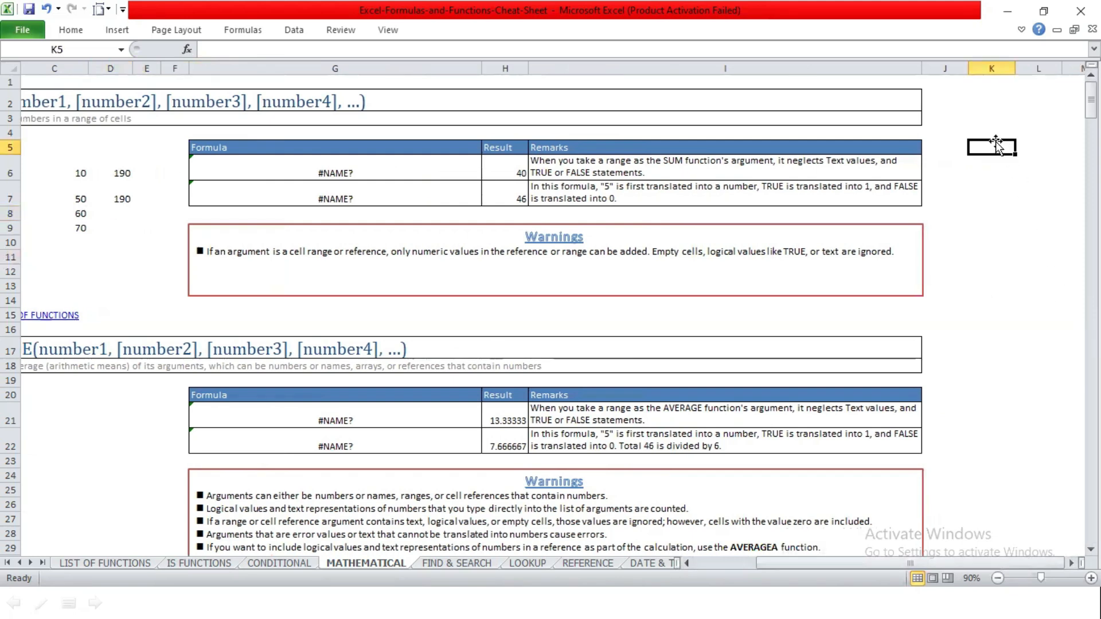
{"action": "key", "text": "alt+Tab"}
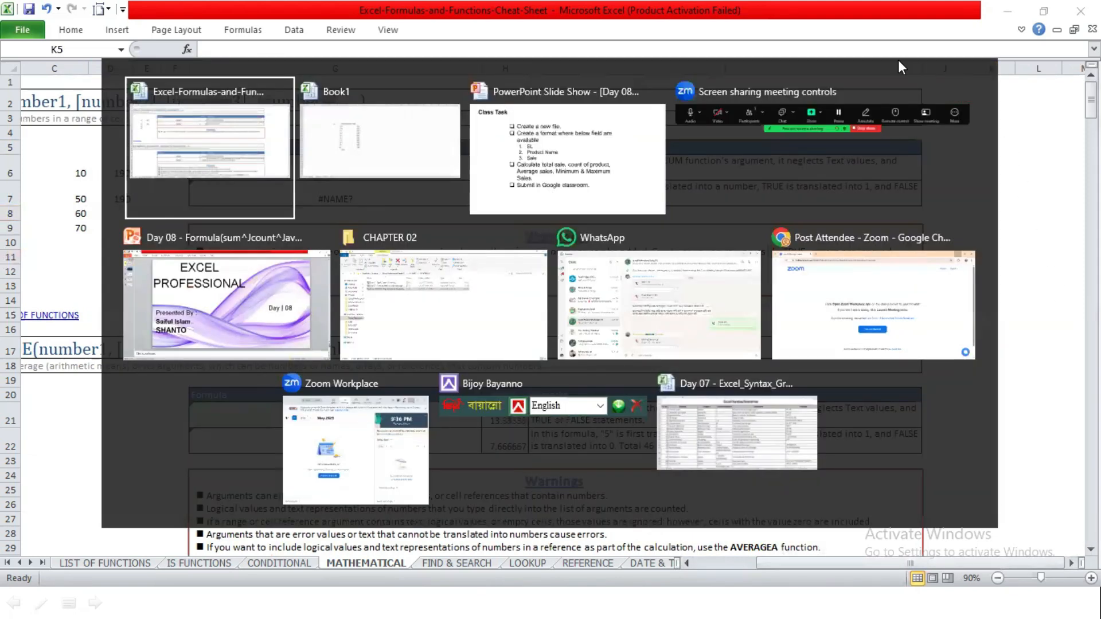
{"action": "key", "text": "alt+Tab"}
Extend the SL number series in column E down to 864 in row 872 and return to the SL header
{"action": "left_click_drag", "start_coordinate": [265, 217], "coordinate": [274, 466]}
{"action": "key", "text": "ctrl+z"}
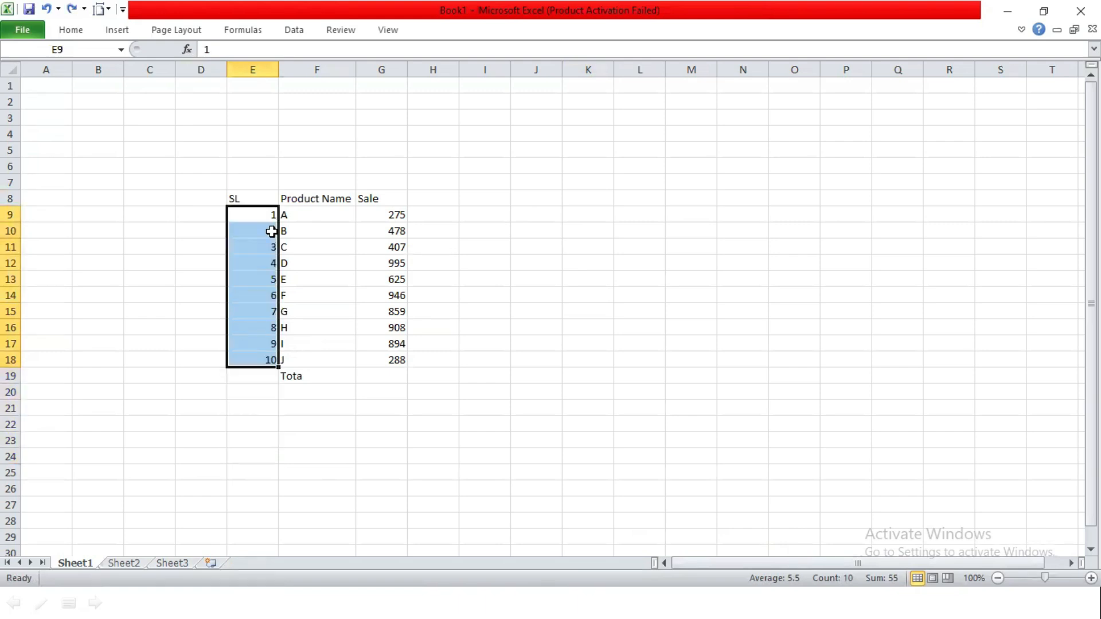
{"action": "left_click_drag", "start_coordinate": [279, 368], "coordinate": [299, 601]}
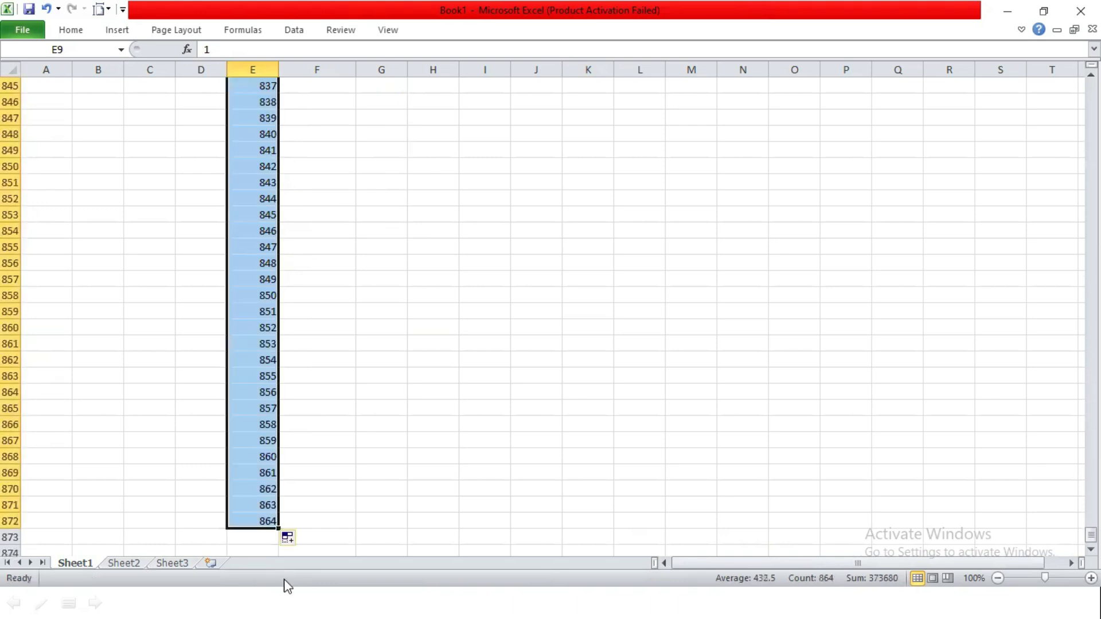
{"action": "left_click", "coordinate": [262, 520]}
{"action": "key", "text": "ctrl+Up"}
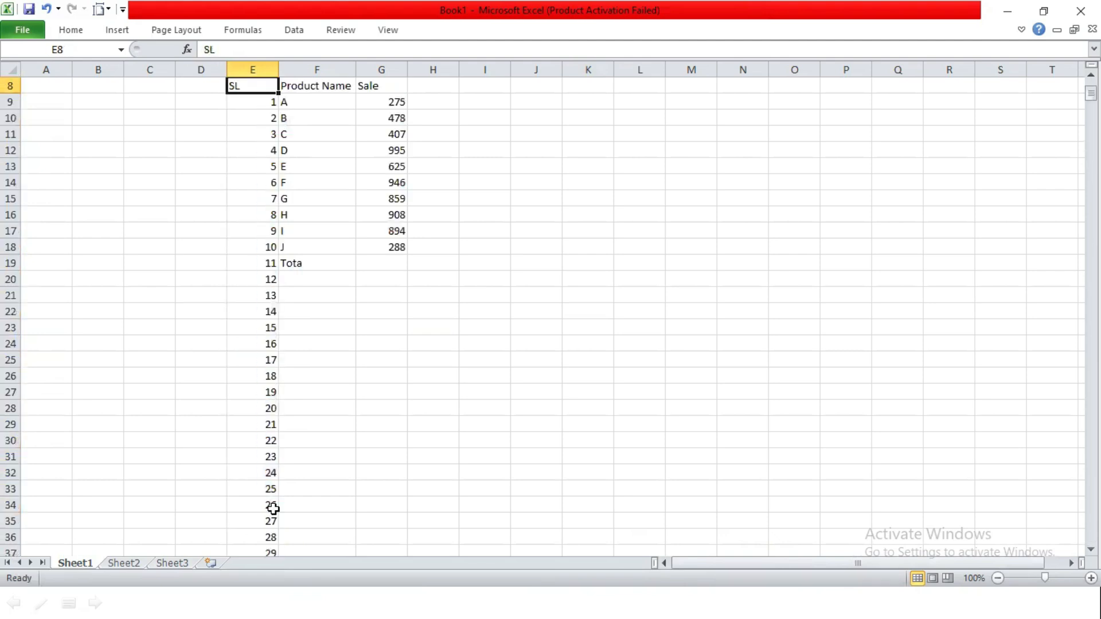
Enter =SUM(E9:E872) in cell C9 to total the long list of SL numbers
{"action": "left_click", "coordinate": [156, 107]}
{"action": "type", "text": "=SUM("}
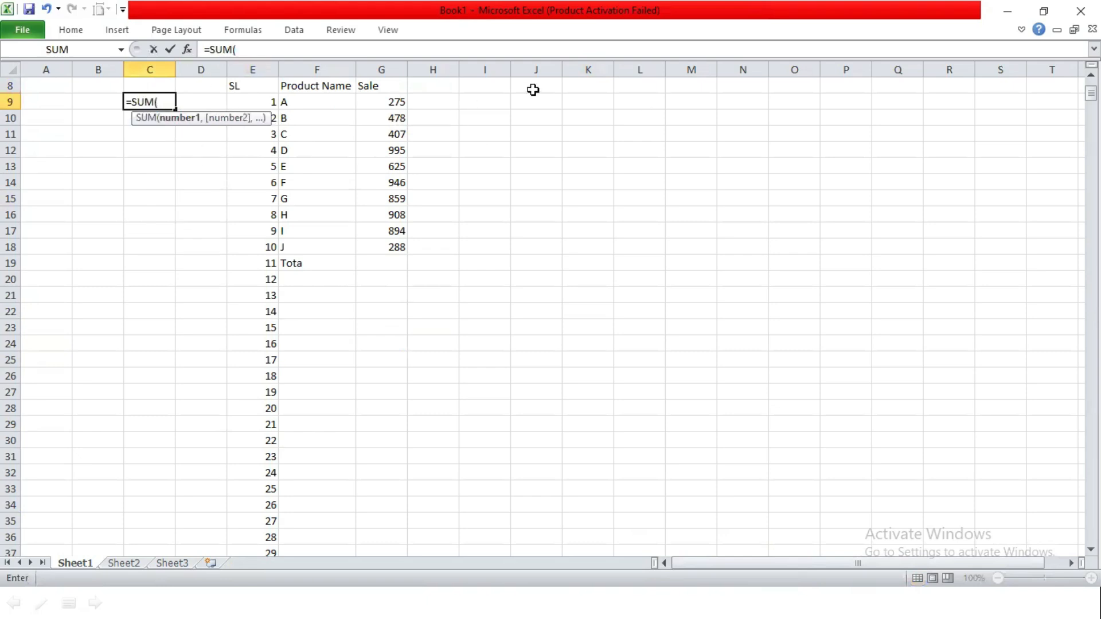
{"action": "left_click_drag", "start_coordinate": [261, 102], "coordinate": [246, 521]}
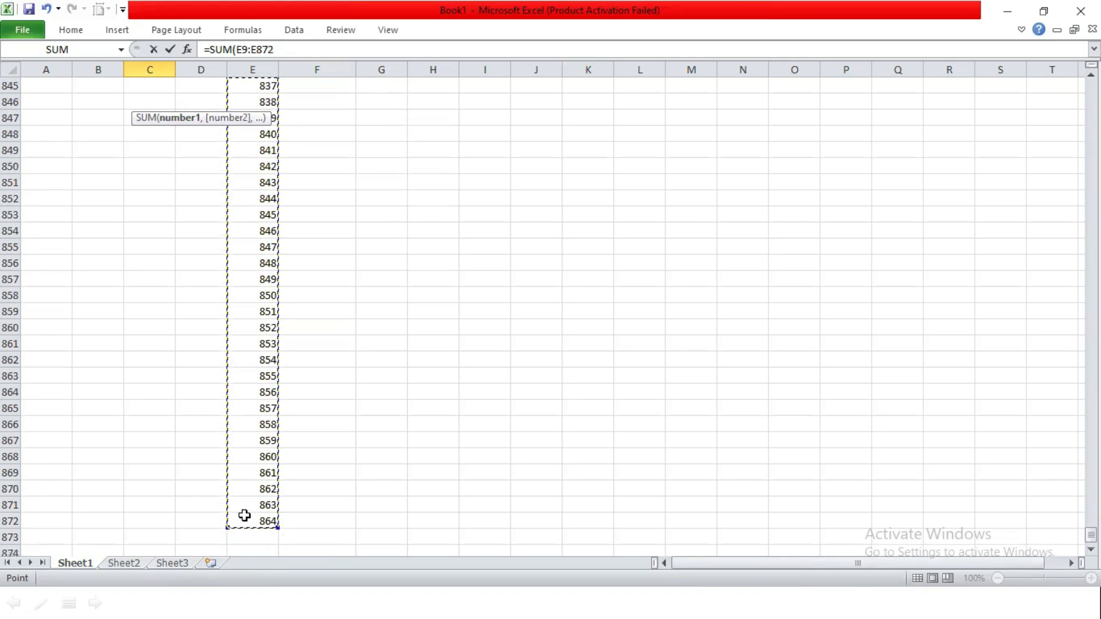
{"action": "type", "text": ")"}
{"action": "key", "text": "Escape"}
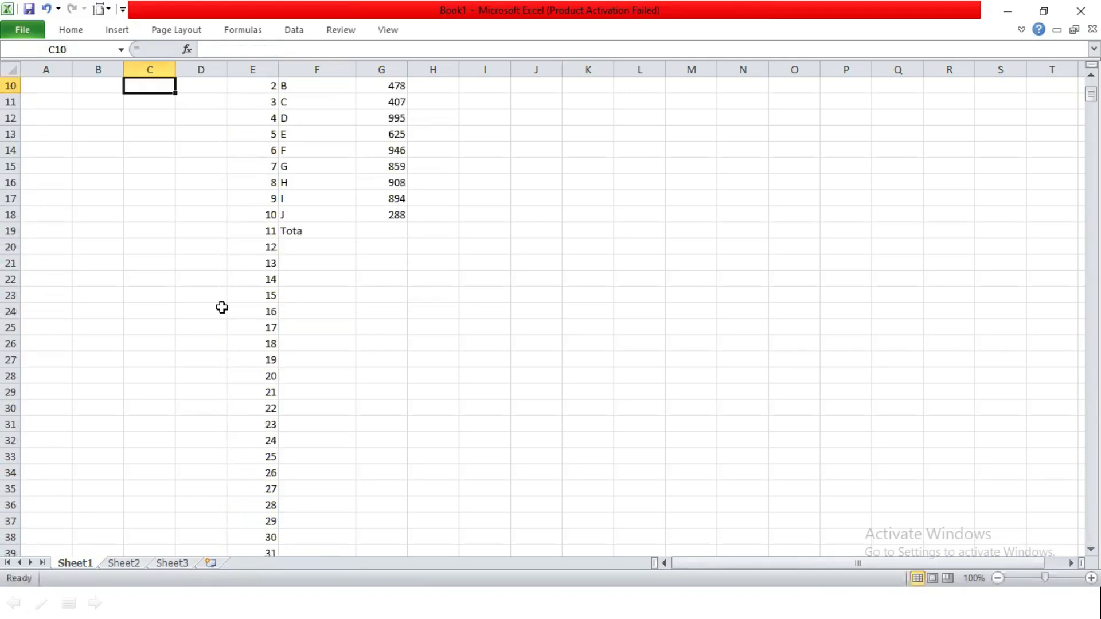
{"action": "scroll", "coordinate": [218, 315], "scroll_direction": "up", "scroll_amount": 3}
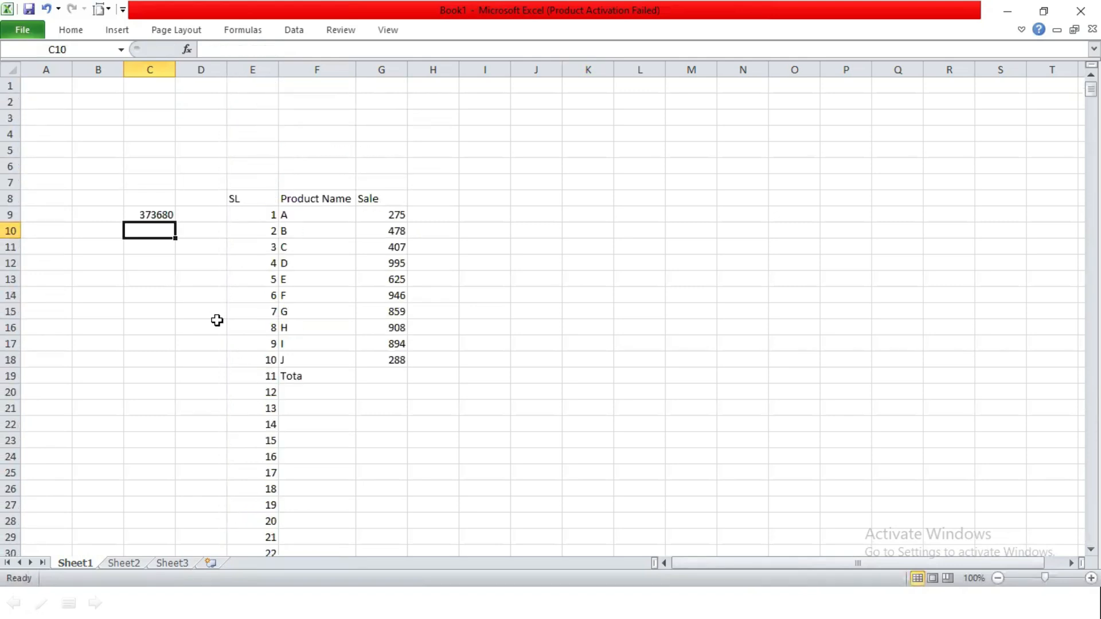
Enter a second SUM formula in cell C12, extending its range from E9 to the last SL number in E872
{"action": "left_click", "coordinate": [163, 259]}
{"action": "type", "text": "="}
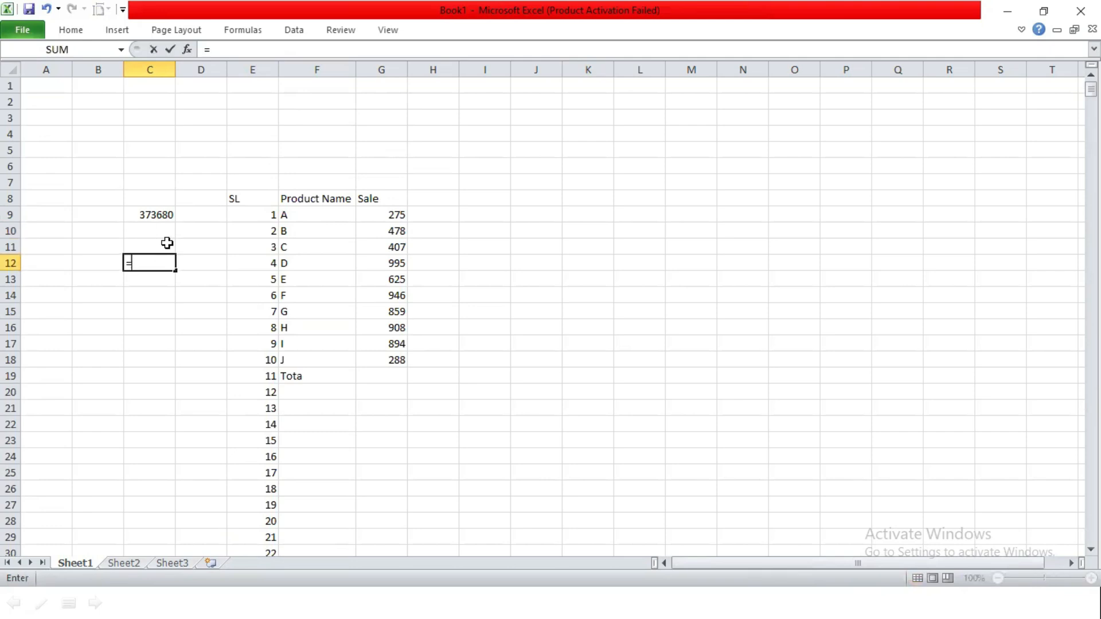
{"action": "type", "text": "sum"}
{"action": "key", "text": "Tab"}
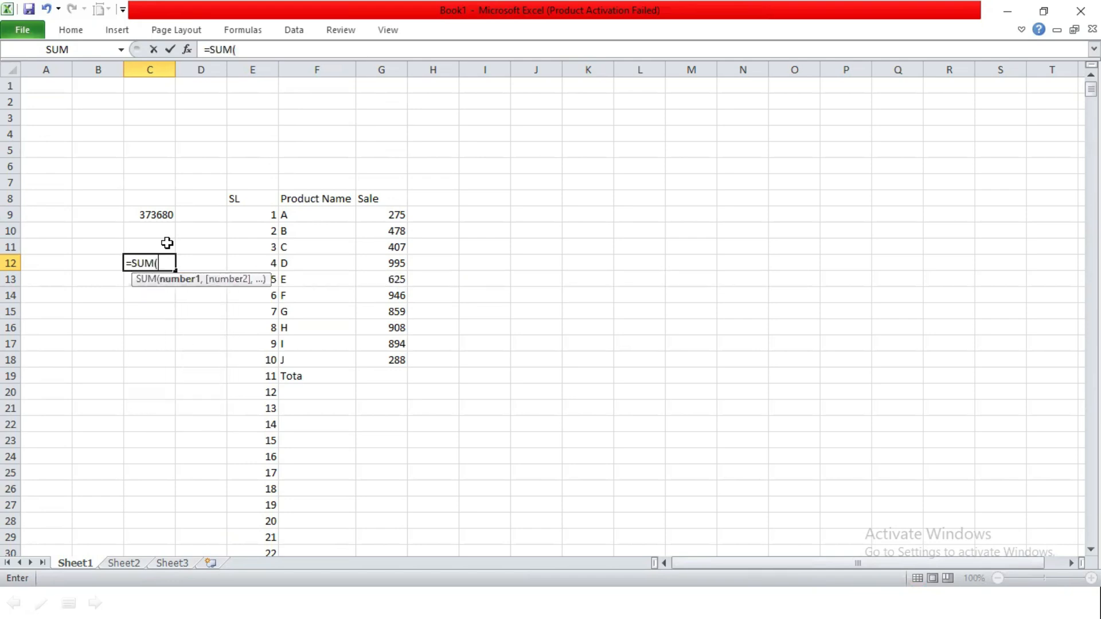
{"action": "left_click", "coordinate": [247, 211]}
{"action": "key", "text": "ctrl+shift+Down"}
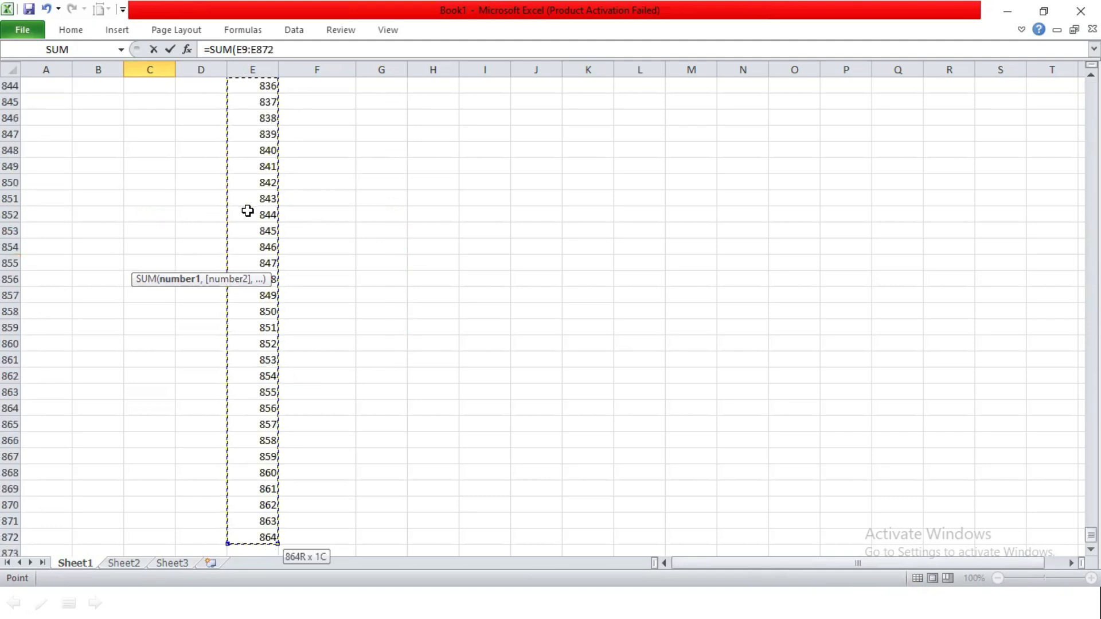
{"action": "key", "text": "Return"}
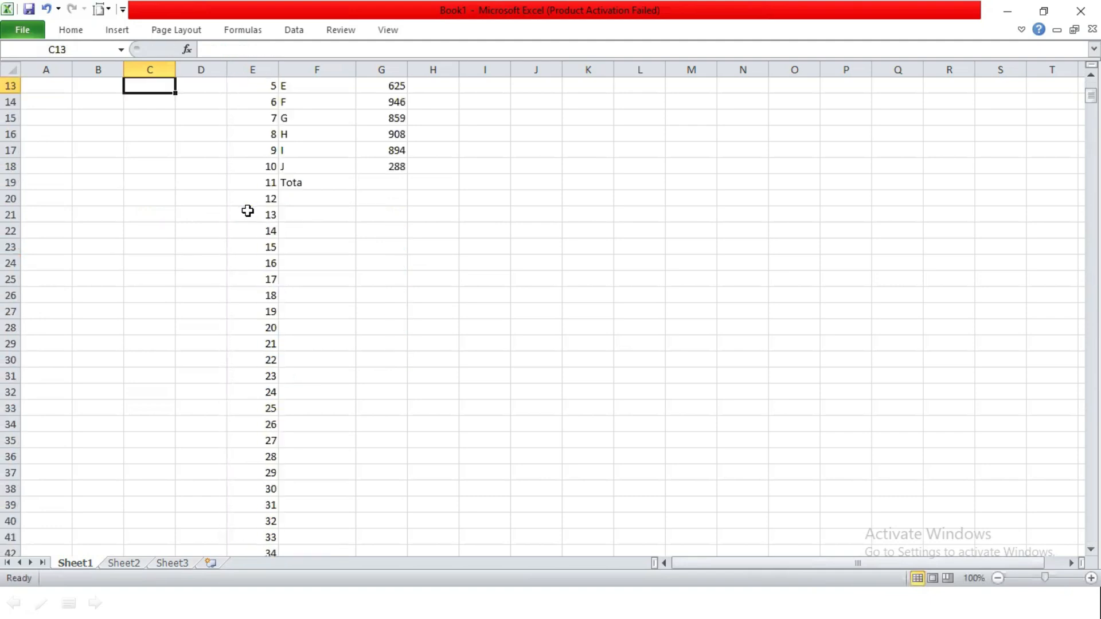
Remove the extra SL numbers beyond 10 from column E
{"action": "key", "text": "Up"}
{"action": "key", "text": "Up"}
{"action": "key", "text": "Up"}
{"action": "key", "text": "Up"}
{"action": "key", "text": "Up"}
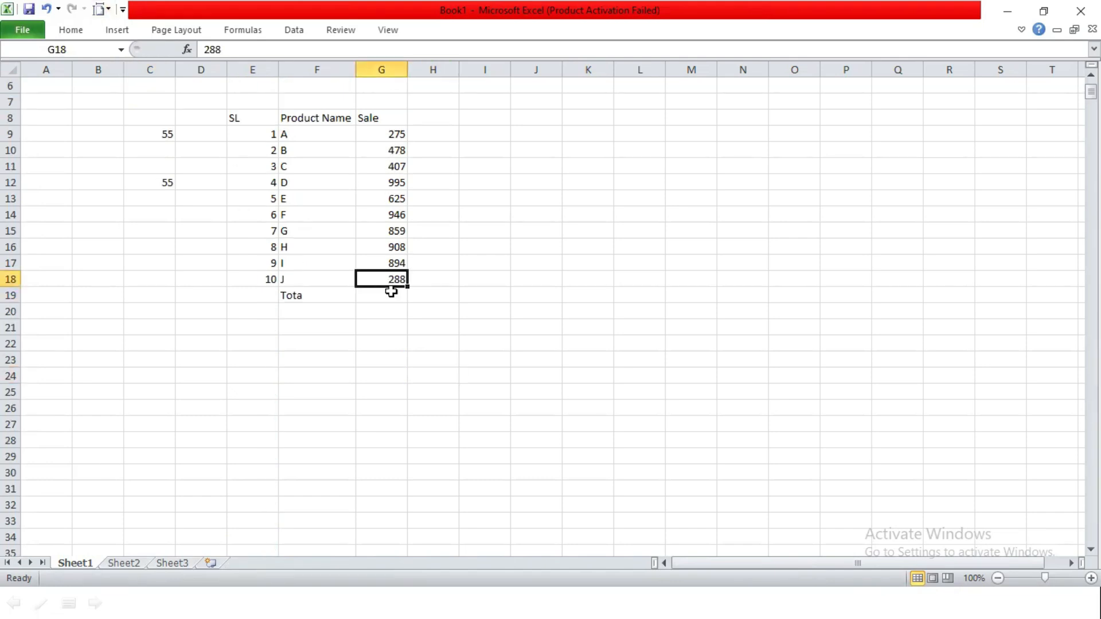
Enter =SUM(G9:G18) in cell G19 to total the Sale column
{"action": "left_click", "coordinate": [393, 293]}
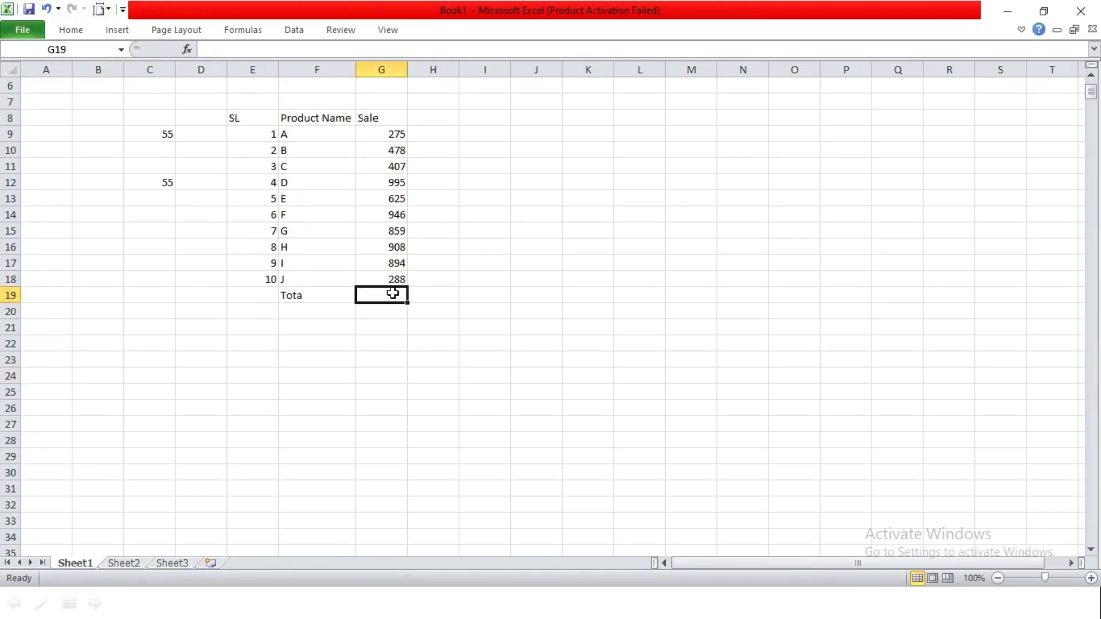
{"action": "left_click_drag", "start_coordinate": [377, 137], "coordinate": [374, 282]}
{"action": "left_click", "coordinate": [374, 298]}
{"action": "type", "text": "=SUM("}
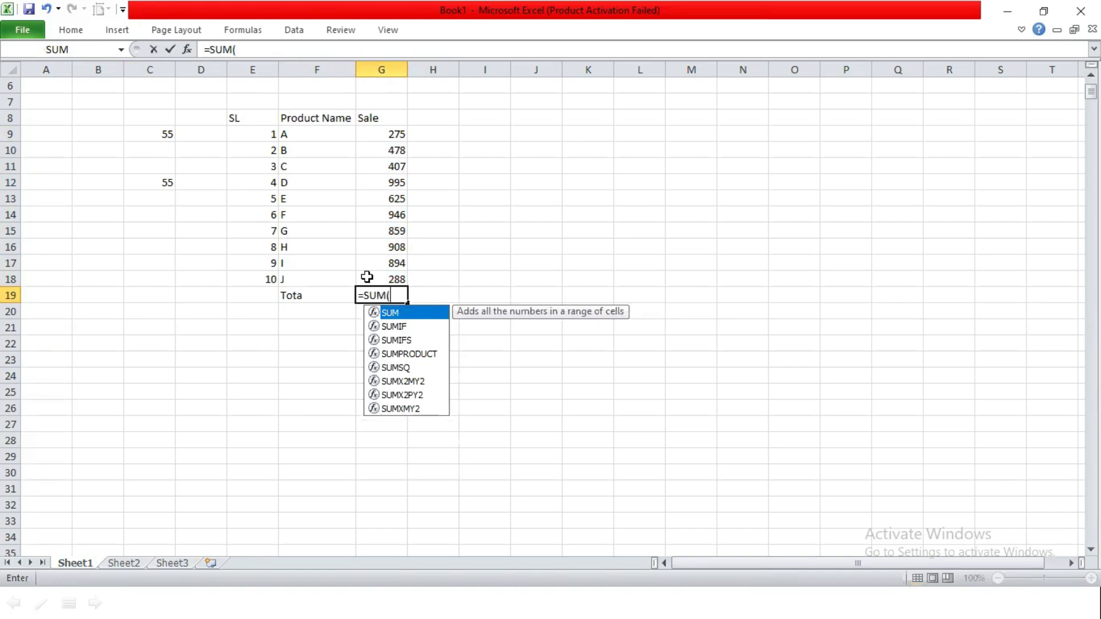
{"action": "left_click_drag", "start_coordinate": [398, 136], "coordinate": [375, 270]}
{"action": "key", "text": "Return"}
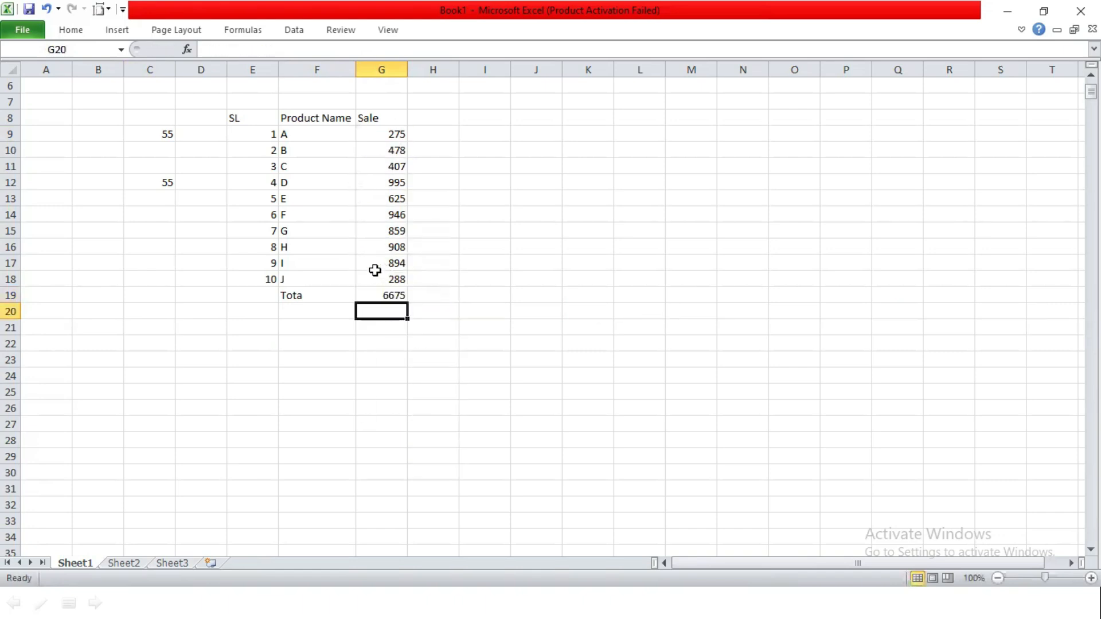
{"action": "left_click", "coordinate": [381, 296]}
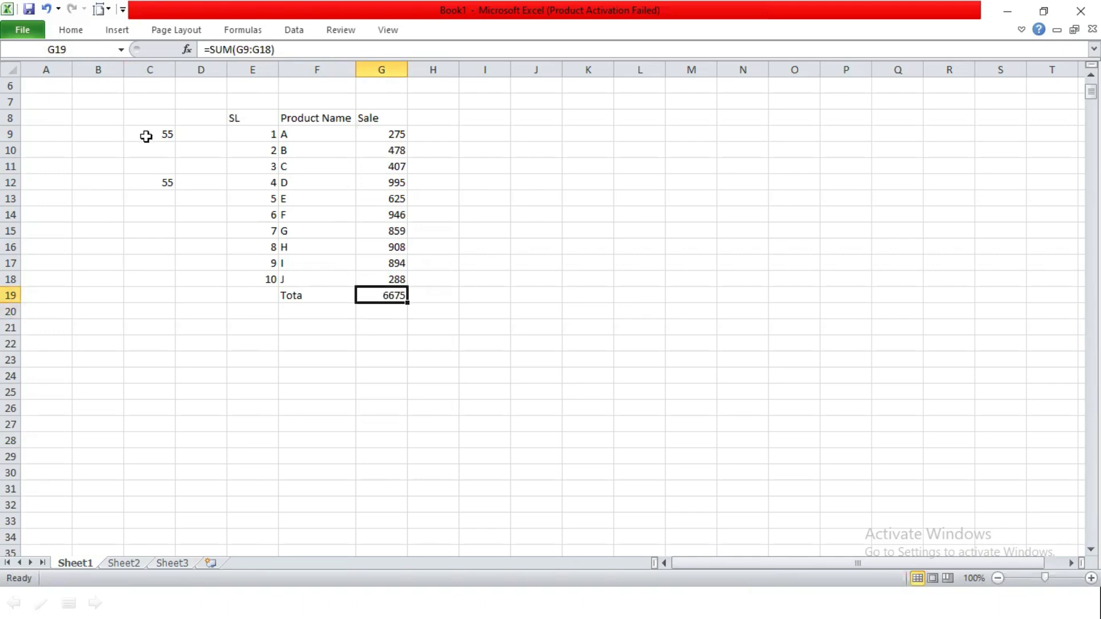
Delete the two practice SUM results in C9:C12 and reselect the sales total cell
{"action": "left_click_drag", "start_coordinate": [146, 136], "coordinate": [150, 177]}
{"action": "key", "text": "Delete"}
{"action": "left_click", "coordinate": [394, 295]}
Switch to the formulas cheat-sheet workbook and clear the sample numbers and SUM results from C6:D9
{"action": "key", "text": "alt+Tab"}
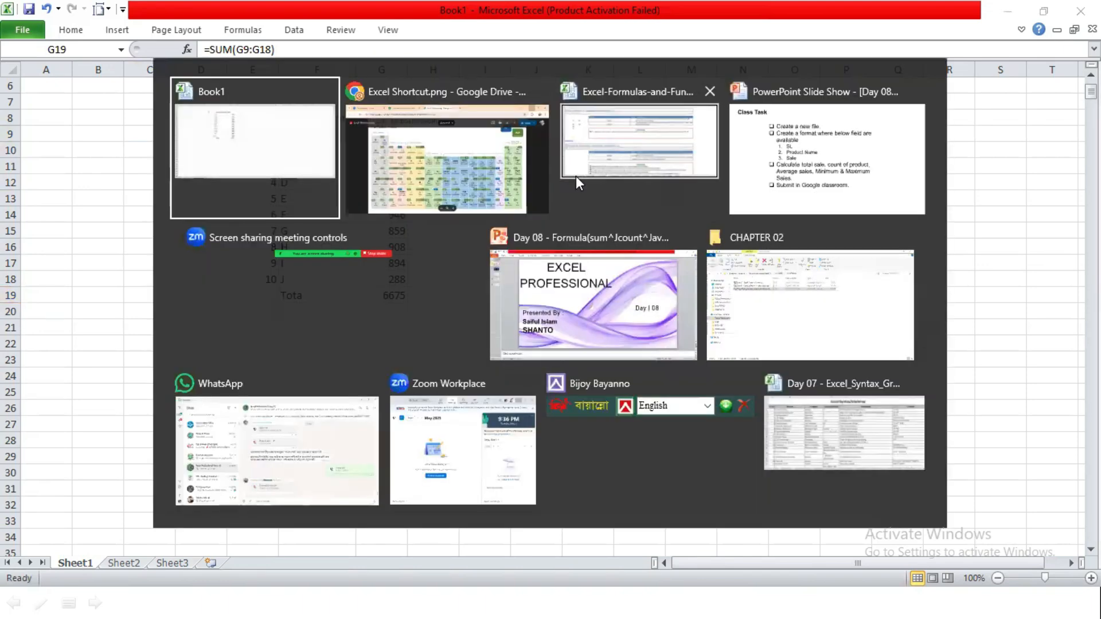
{"action": "left_click", "coordinate": [576, 177]}
{"action": "left_click", "coordinate": [101, 213]}
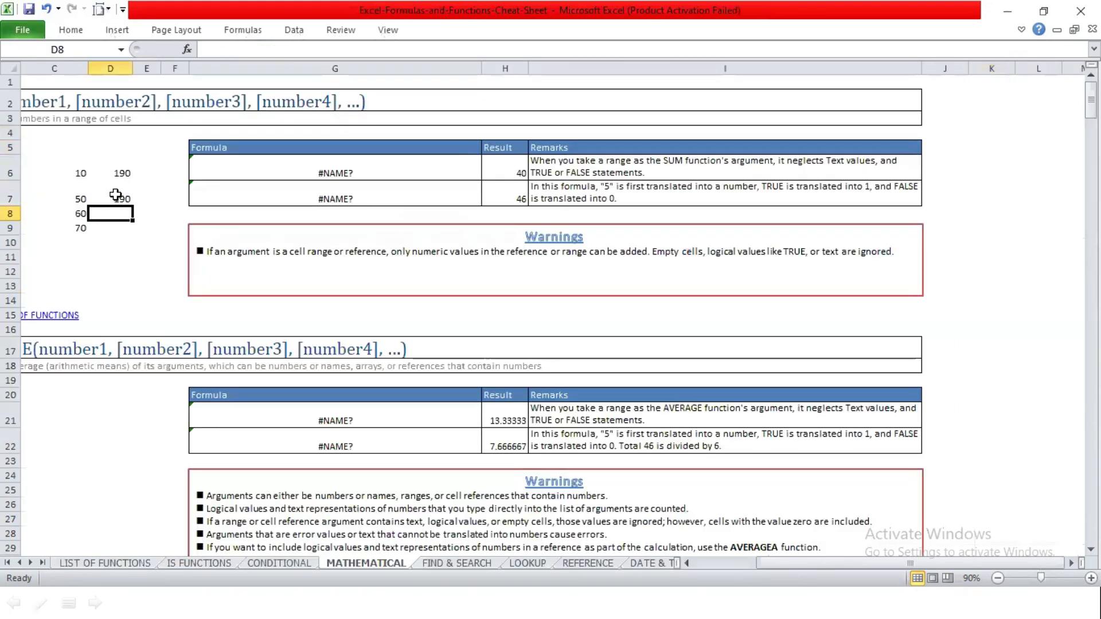
{"action": "left_click", "coordinate": [115, 171]}
{"action": "left_click_drag", "start_coordinate": [115, 171], "coordinate": [68, 227]}
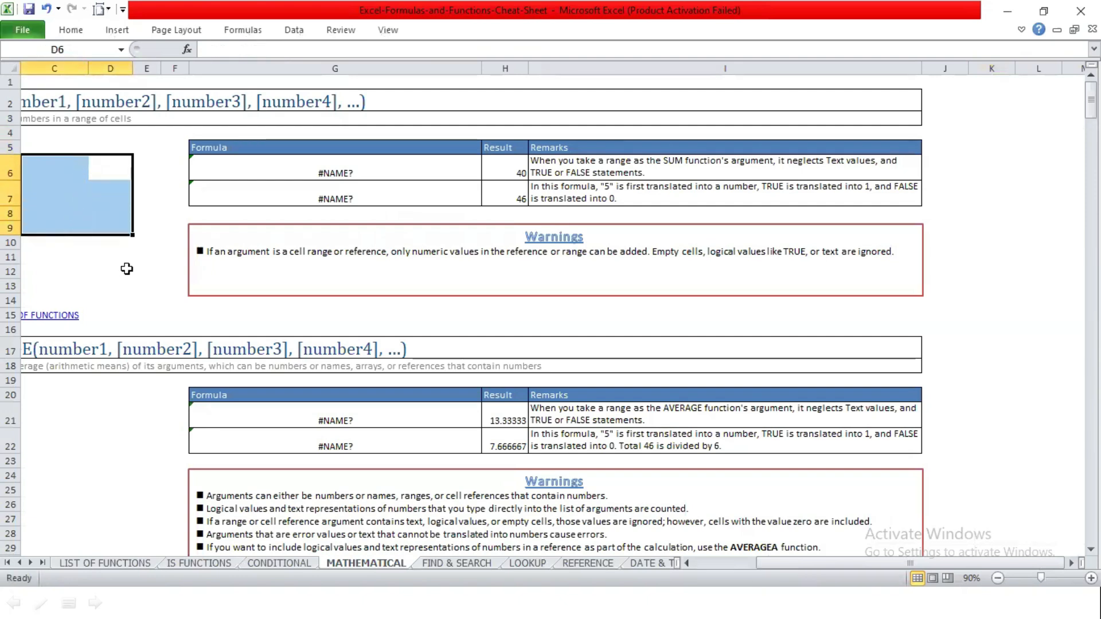
{"action": "left_click", "coordinate": [128, 270]}
Minimize the cheat sheet to check the Class Task slide, and highlight the product names F9:F18 in the Book1 workbook
{"action": "left_click", "coordinate": [1008, 11]}
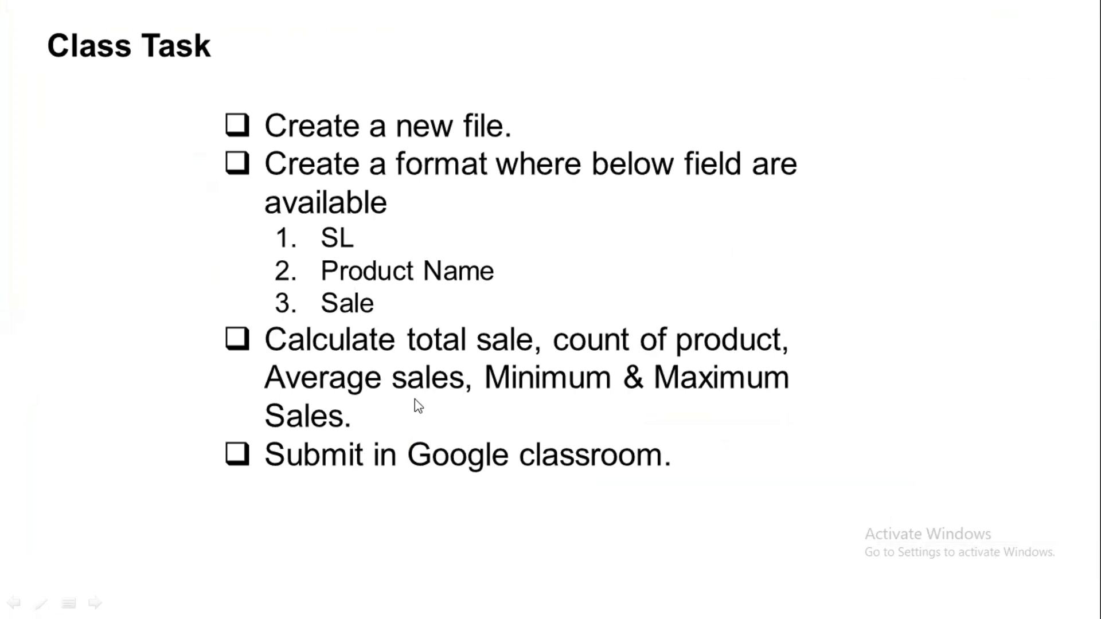
{"action": "key", "text": "alt+Tab"}
{"action": "left_click", "coordinate": [623, 151]}
{"action": "left_click", "coordinate": [325, 325]}
{"action": "left_click_drag", "start_coordinate": [295, 136], "coordinate": [301, 277]}
{"action": "left_click_drag", "start_coordinate": [302, 133], "coordinate": [296, 274]}
{"action": "left_click", "coordinate": [337, 377]}
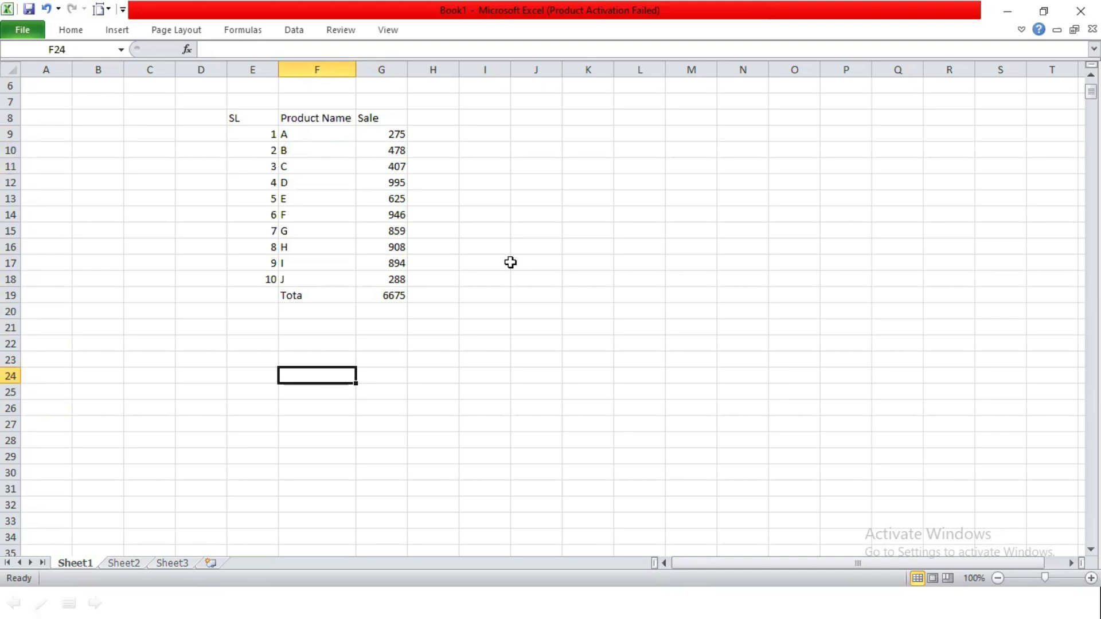
Enter =COUNT(F9:F18) in cell J14 to count the product names, and select the cell to check its formula
{"action": "left_click", "coordinate": [554, 219]}
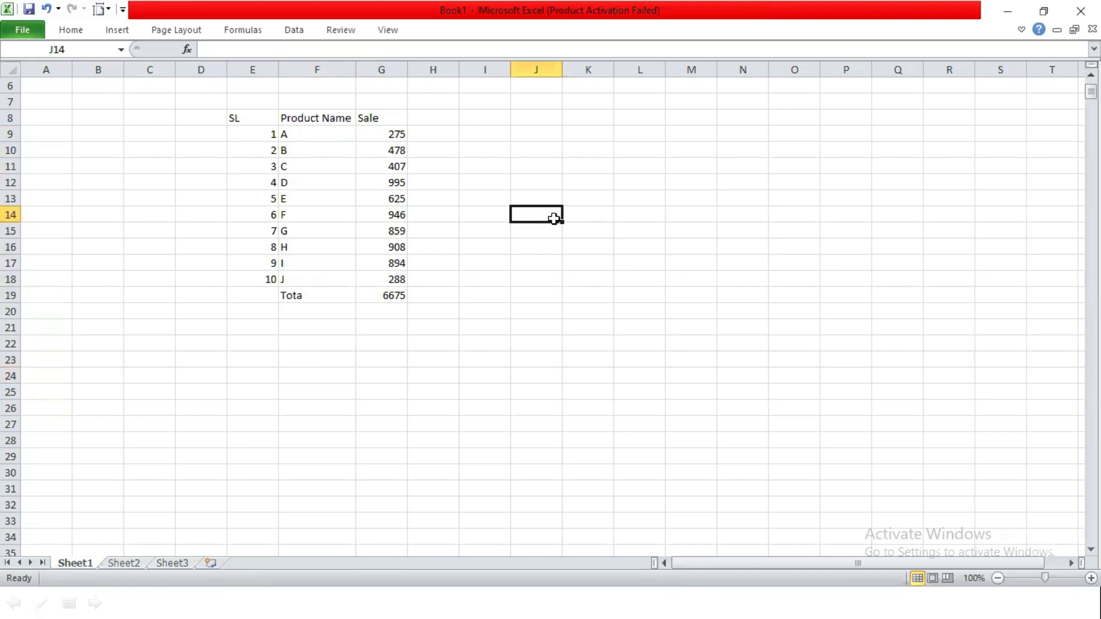
{"action": "type", "text": "=count"}
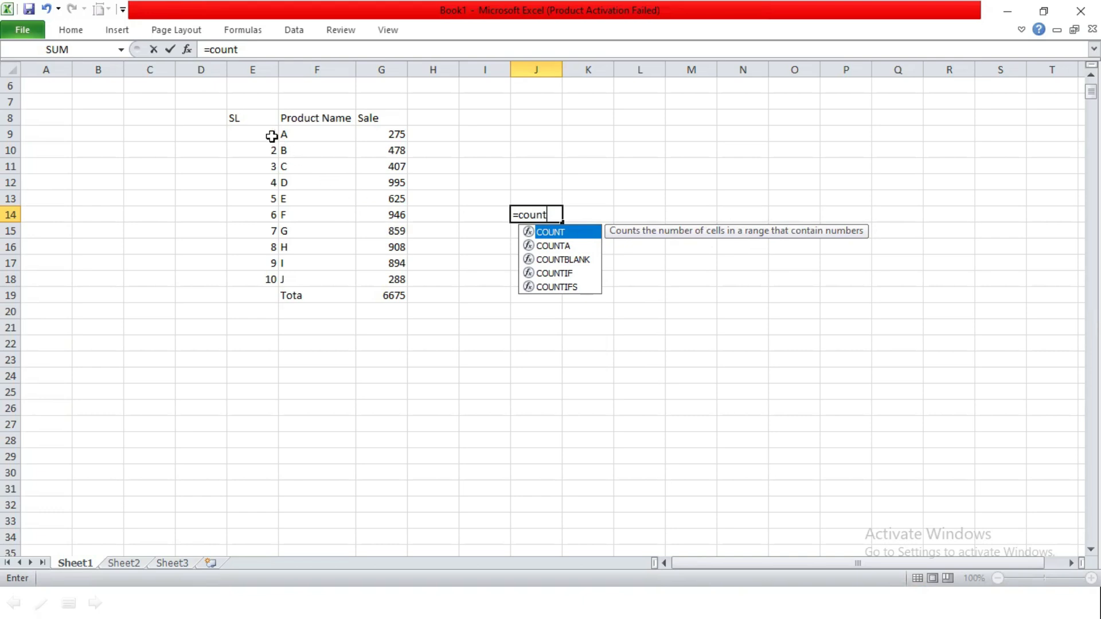
{"action": "left_click_drag", "start_coordinate": [280, 134], "coordinate": [286, 279]}
{"action": "left_click", "coordinate": [543, 213]}
{"action": "type", "text": "=count"}
{"action": "key", "text": "Tab"}
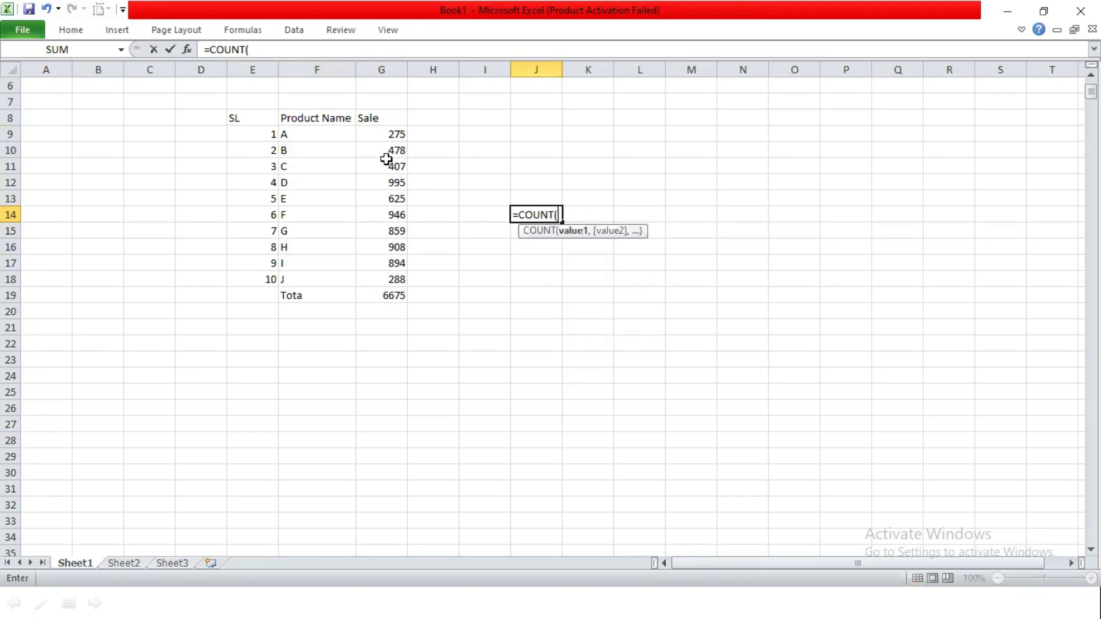
{"action": "left_click_drag", "start_coordinate": [319, 134], "coordinate": [306, 284]}
{"action": "key", "text": "Return"}
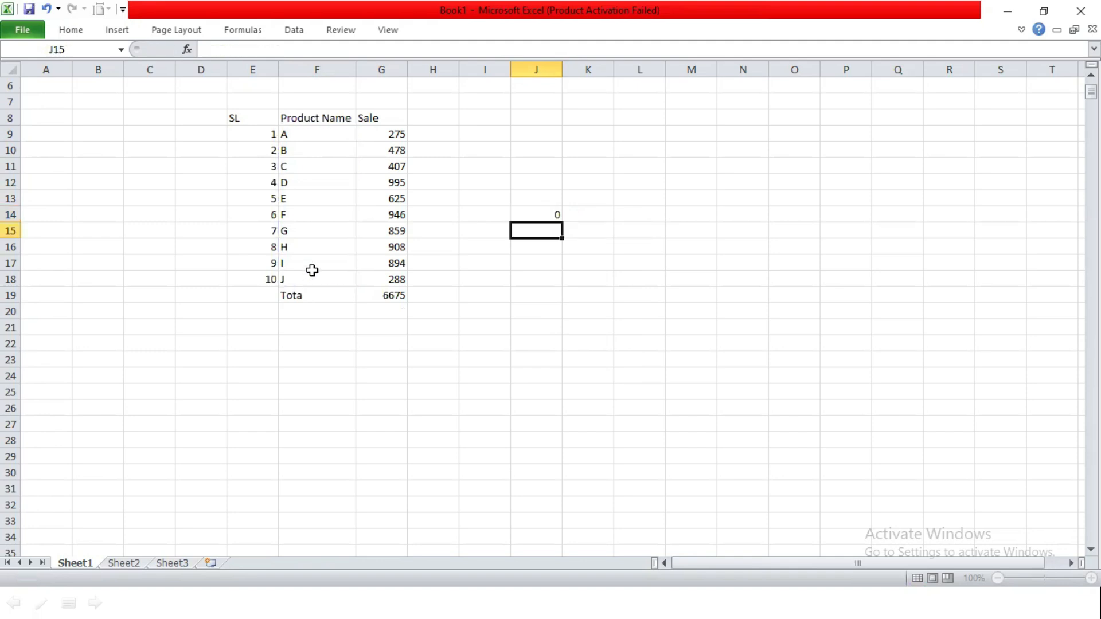
{"action": "left_click", "coordinate": [528, 212]}
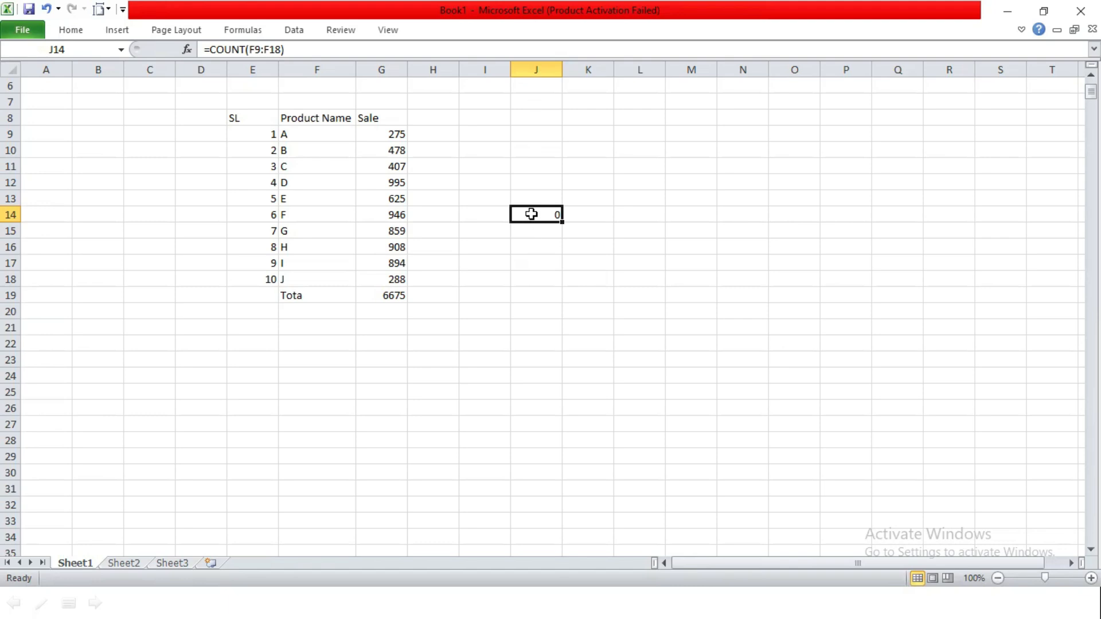
Change the formula in J14 to =COUNT(G9:G18) so it counts the sale values, and reselect the cell to check it
{"action": "double_click", "coordinate": [531, 214]}
{"action": "left_click", "coordinate": [589, 214]}
{"action": "double_click", "coordinate": [589, 214]}
{"action": "key", "text": "BackSpace"}
{"action": "key", "text": "BackSpace"}
{"action": "key", "text": "BackSpace"}
{"action": "key", "text": "BackSpace"}
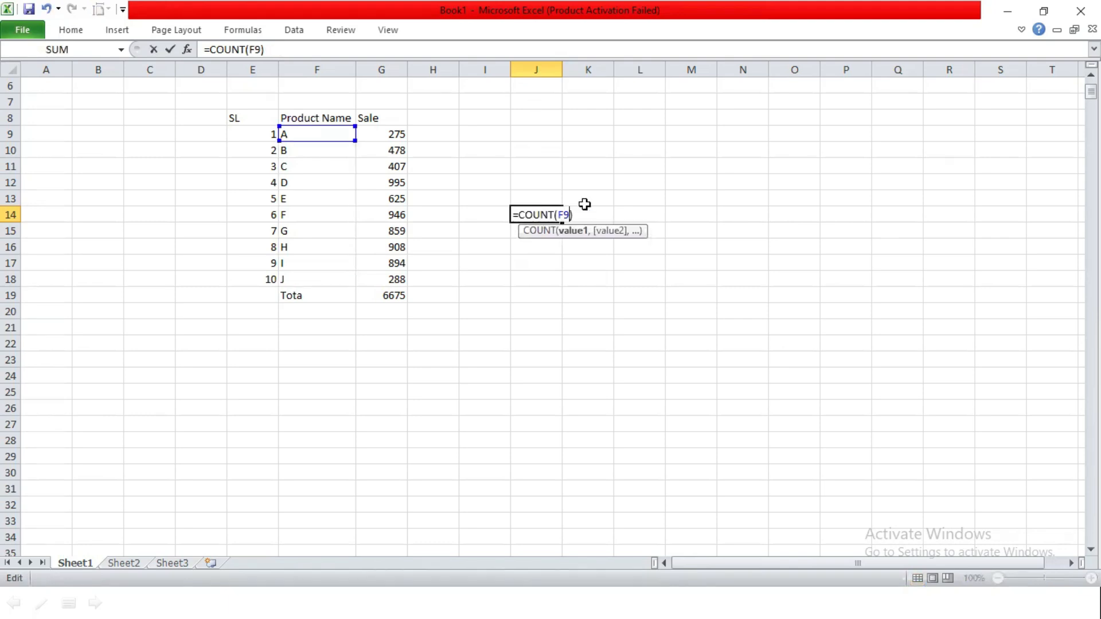
{"action": "left_click_drag", "start_coordinate": [360, 135], "coordinate": [368, 274]}
{"action": "key", "text": "Return"}
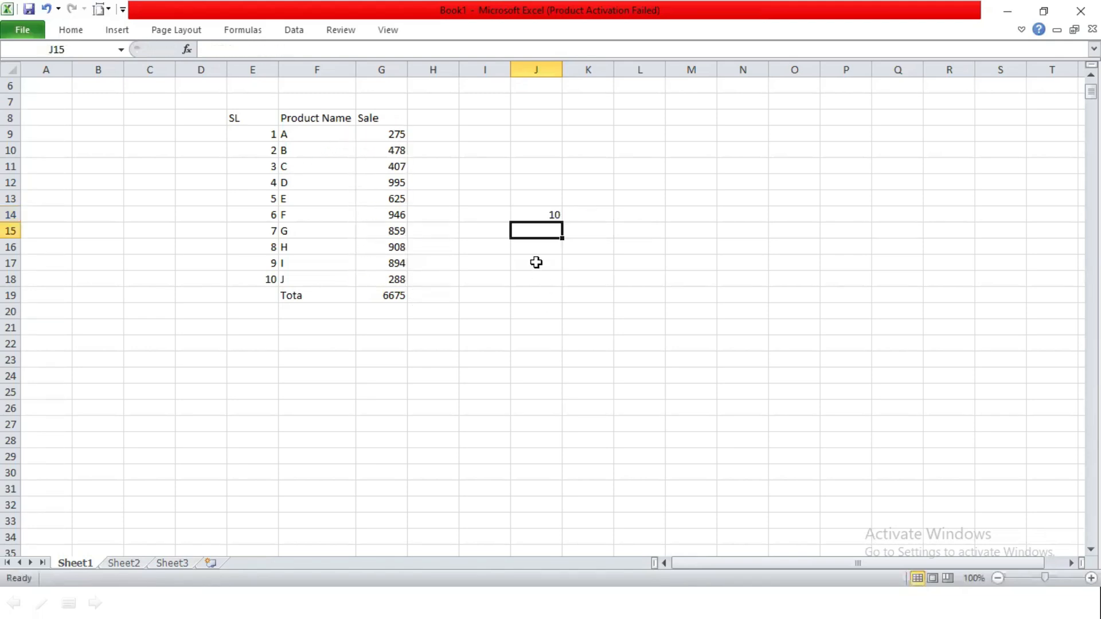
{"action": "left_click", "coordinate": [526, 216]}
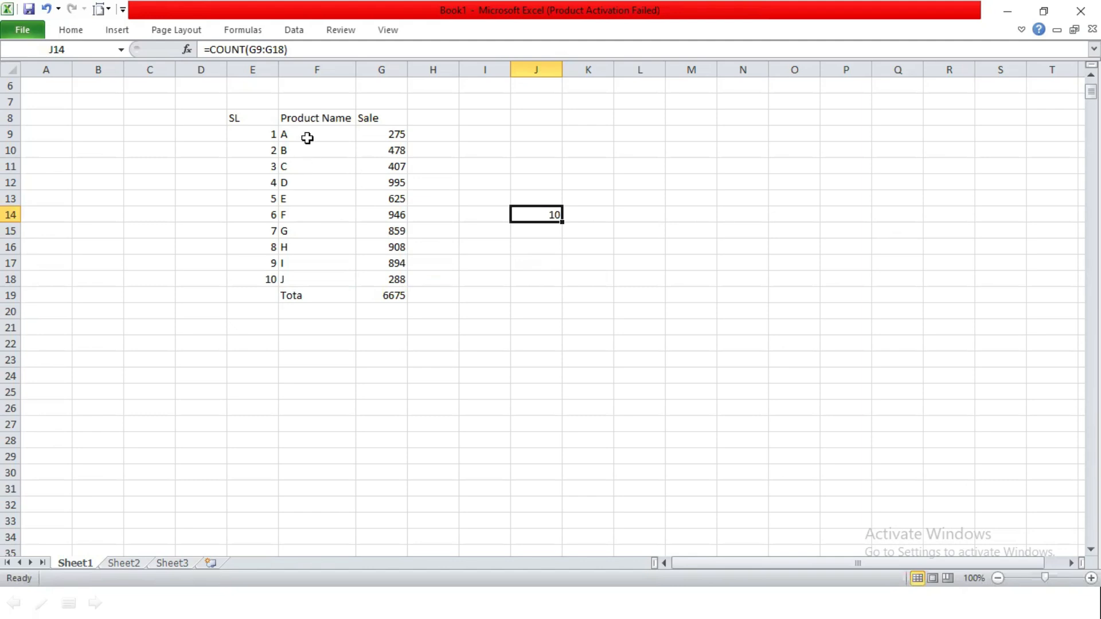
Compare the product name and sale ranges, and enter =COUNTA(F9:F18) in J15 to count the product names
{"action": "left_click_drag", "start_coordinate": [308, 138], "coordinate": [300, 275]}
{"action": "left_click_drag", "start_coordinate": [384, 135], "coordinate": [381, 273]}
{"action": "left_click_drag", "start_coordinate": [298, 134], "coordinate": [296, 278]}
{"action": "left_click", "coordinate": [531, 238]}
{"action": "type", "text": "=count"}
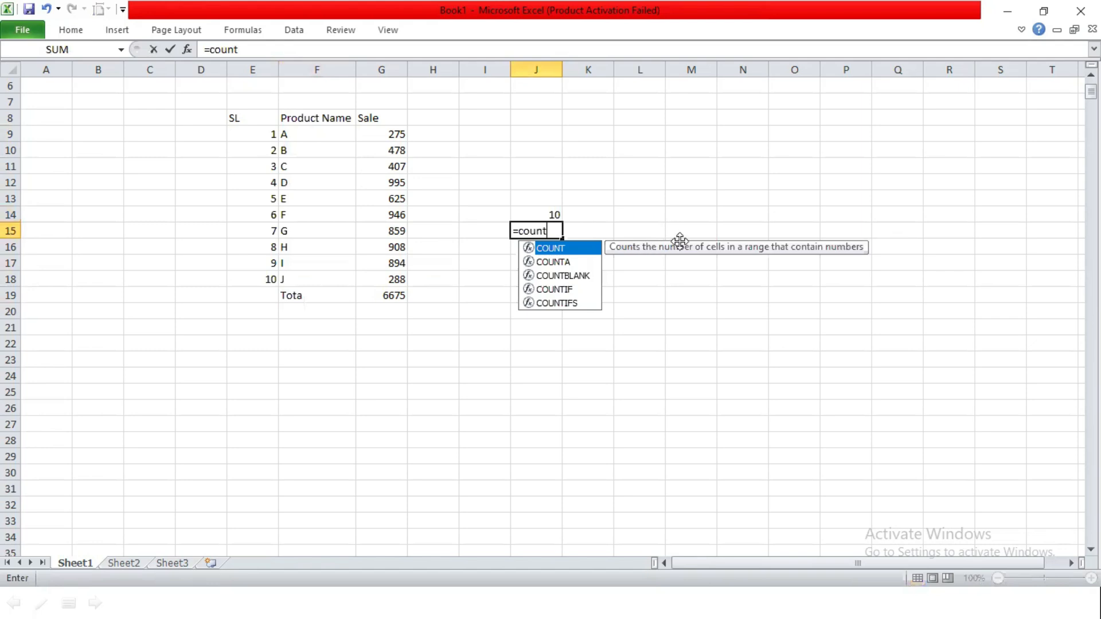
{"action": "left_click", "coordinate": [575, 267]}
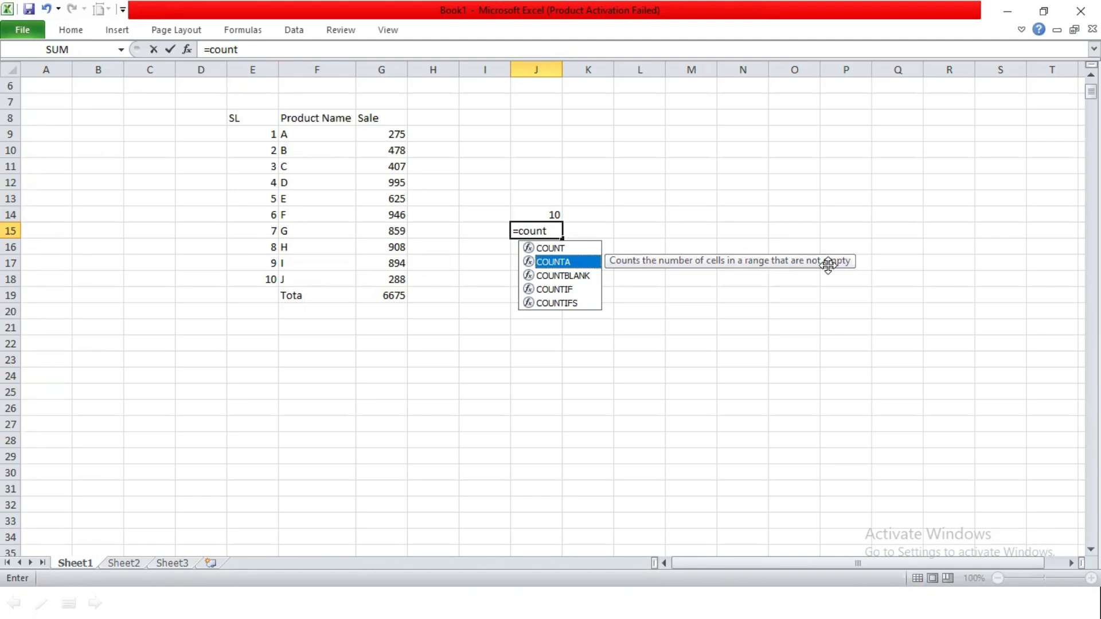
{"action": "key", "text": "Tab"}
{"action": "left_click_drag", "start_coordinate": [325, 128], "coordinate": [305, 270]}
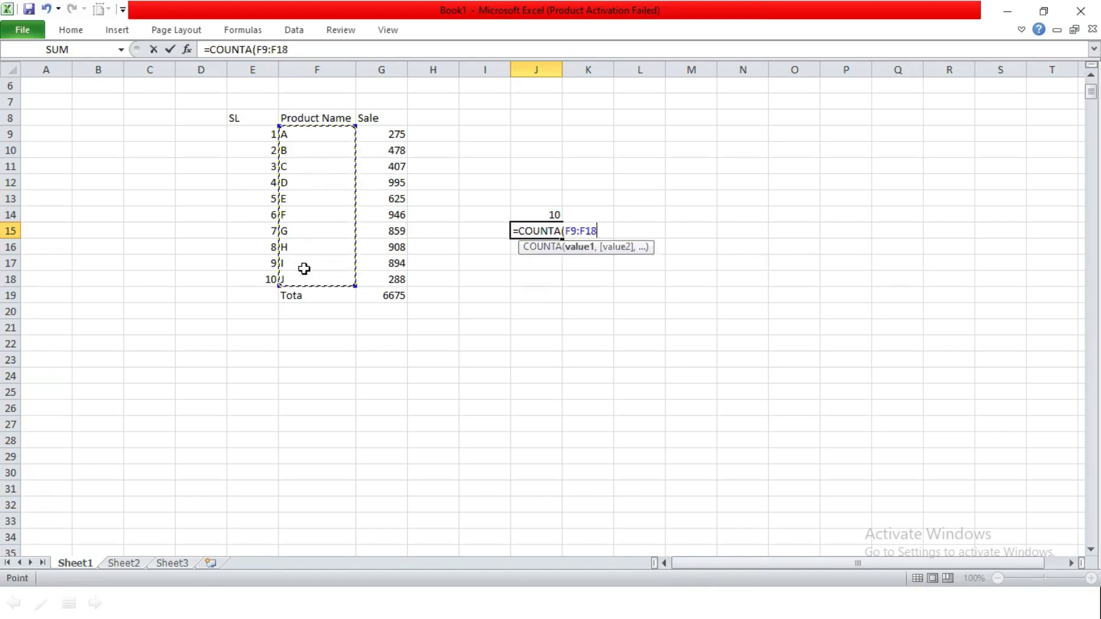
{"action": "key", "text": "Return"}
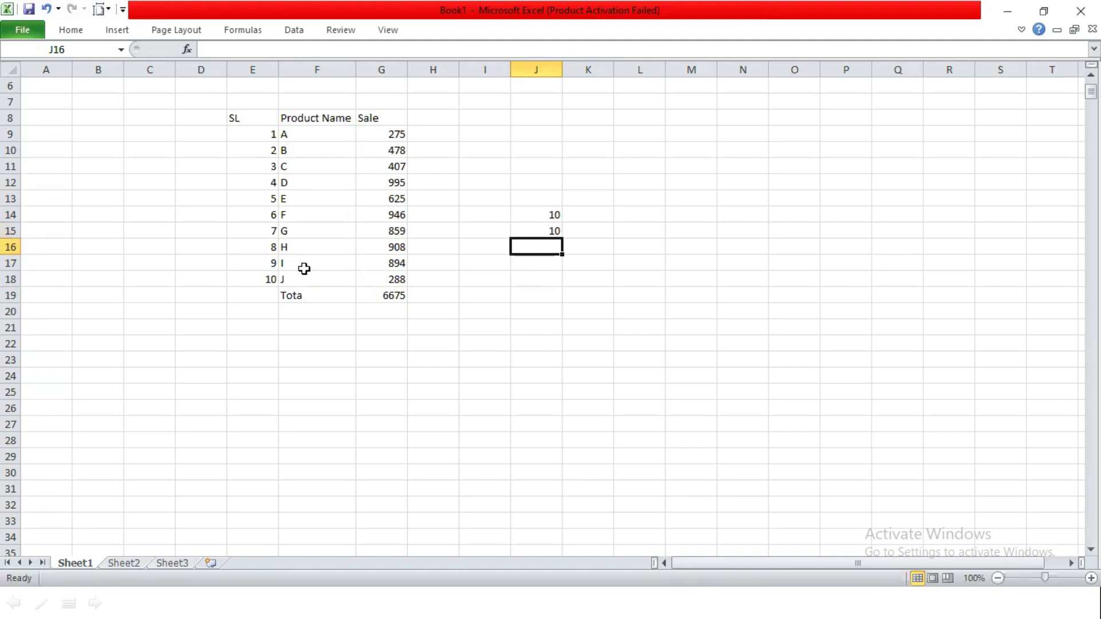
Check the COUNTA cell and delete both practice counts in J14:J15
{"action": "left_click", "coordinate": [532, 226]}
{"action": "left_click", "coordinate": [554, 262]}
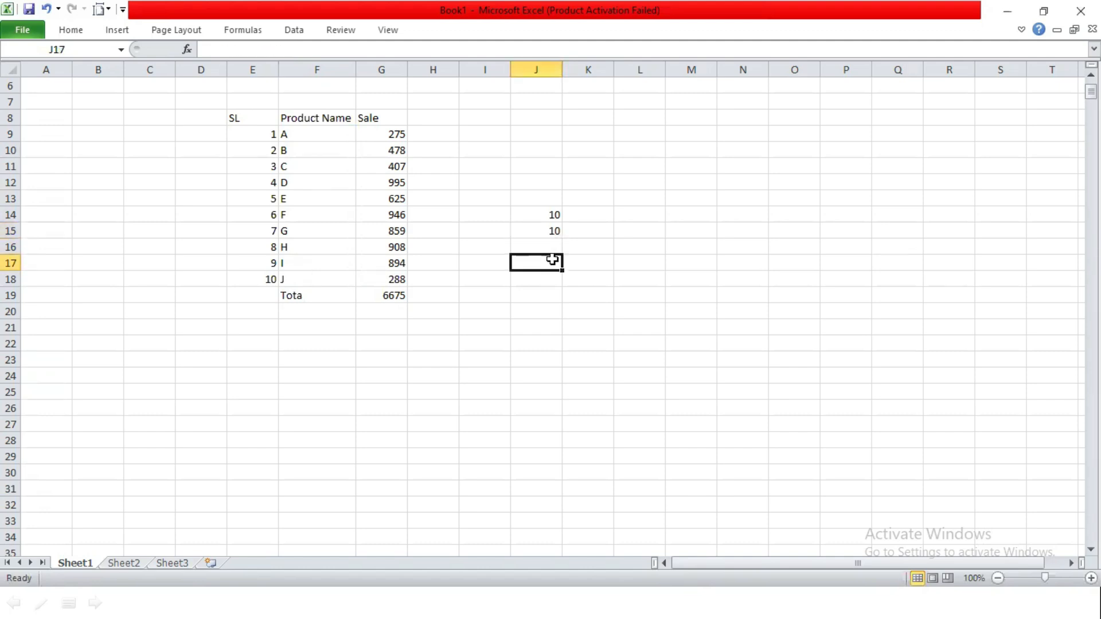
{"action": "left_click_drag", "start_coordinate": [539, 215], "coordinate": [541, 231]}
{"action": "key", "text": "Delete"}
Label cell F20 "number of product" below the total and fit column F's width to its contents
{"action": "left_click", "coordinate": [298, 324]}
{"action": "left_click", "coordinate": [291, 310]}
{"action": "type", "text": "number of product"}
{"action": "key", "text": "Tab"}
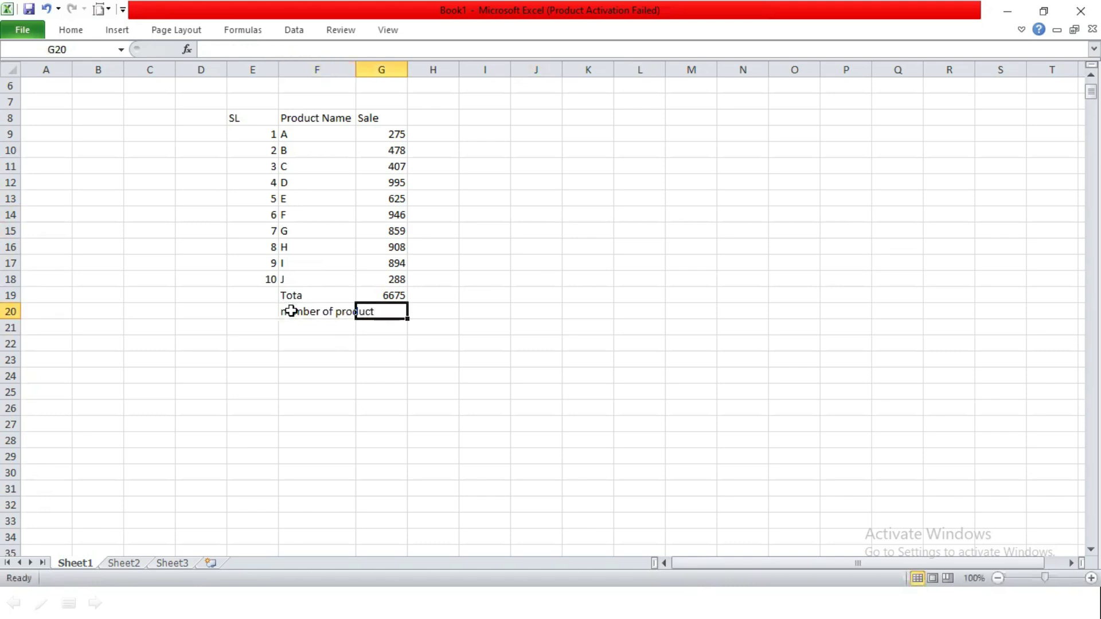
{"action": "double_click", "coordinate": [356, 70]}
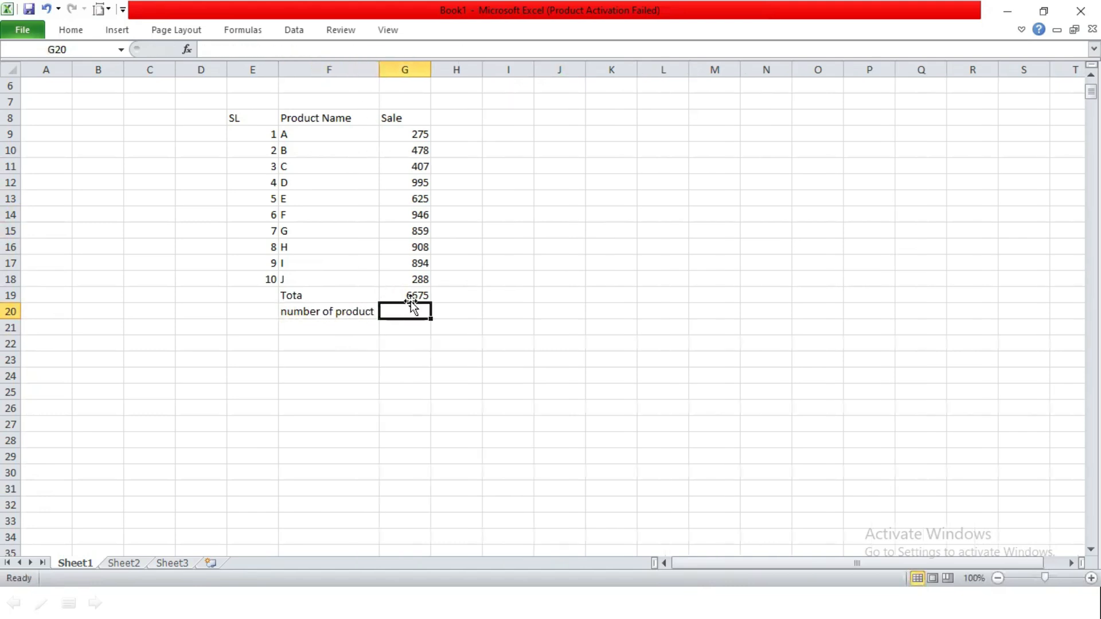
Enter =COUNTA(F9:F18) in G20 to count the product names
{"action": "type", "text": "=count"}
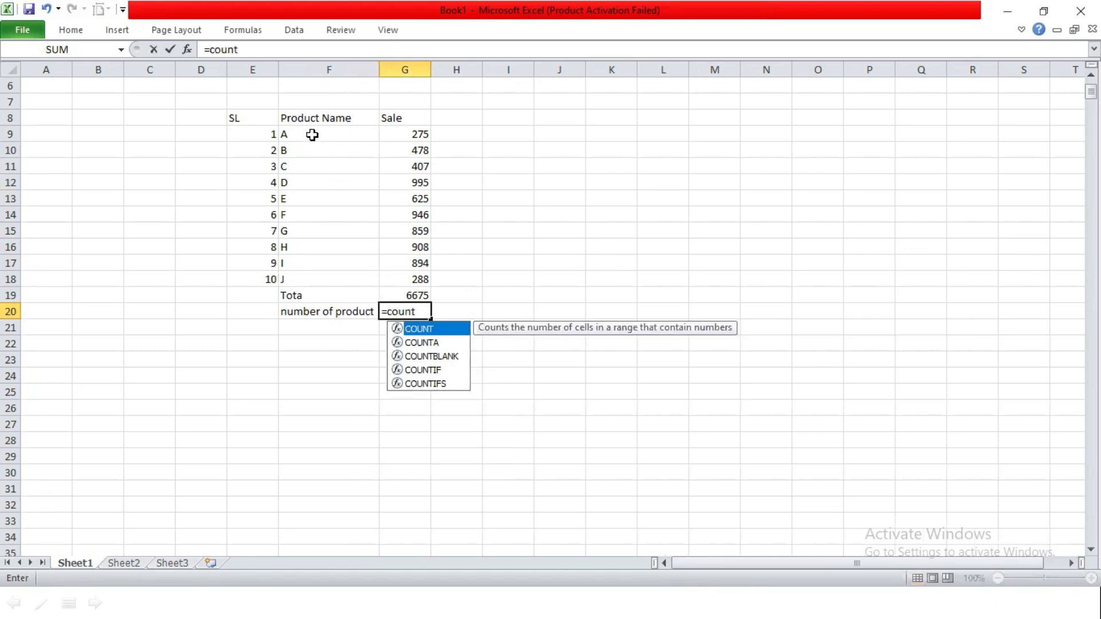
{"action": "key", "text": "Down"}
{"action": "key", "text": "Tab"}
{"action": "left_click_drag", "start_coordinate": [314, 135], "coordinate": [314, 284]}
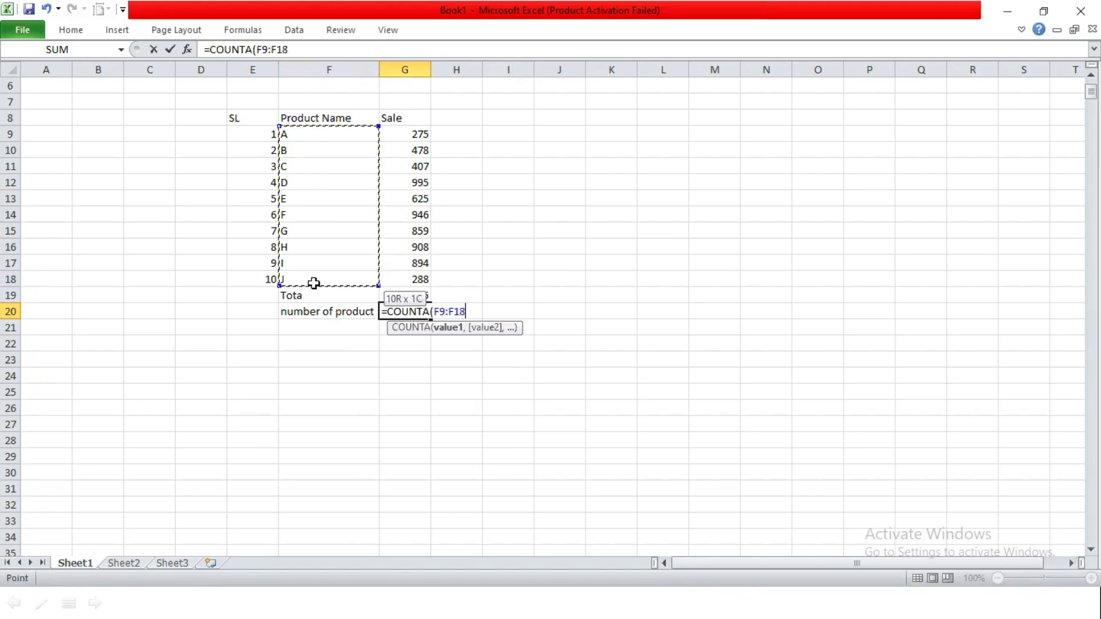
{"action": "left_click_drag", "start_coordinate": [292, 138], "coordinate": [288, 279]}
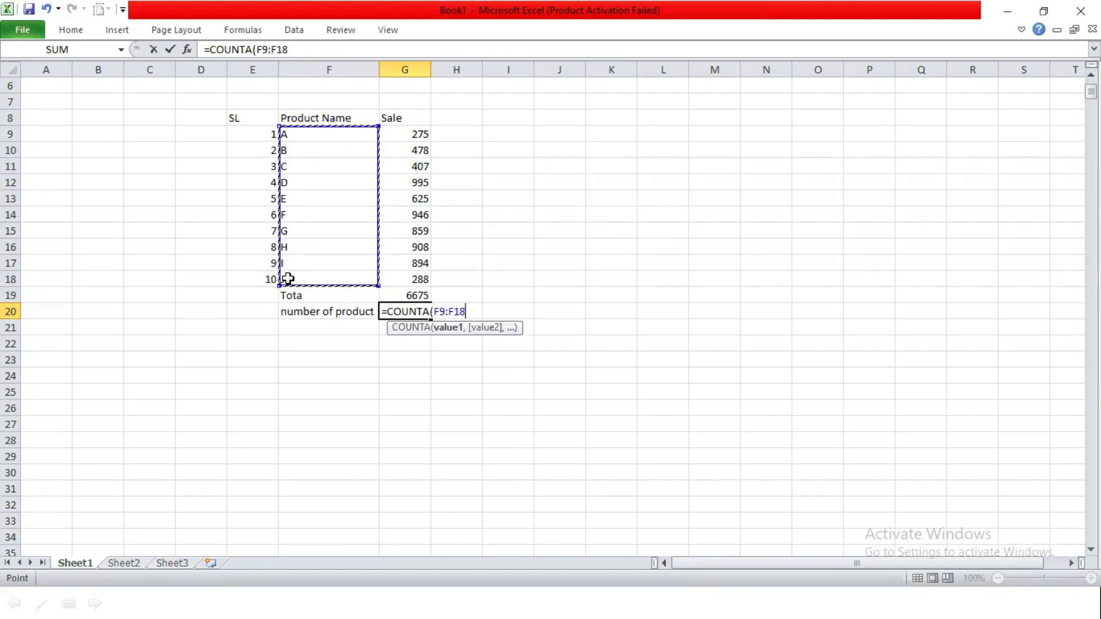
{"action": "key", "text": "Return"}
Check the Class Task slide for the remaining calculations, and label F21:F23 in Book1 "Average Sales", "Minimum Sales" and "Maximum Sales"
{"action": "left_click", "coordinate": [336, 324]}
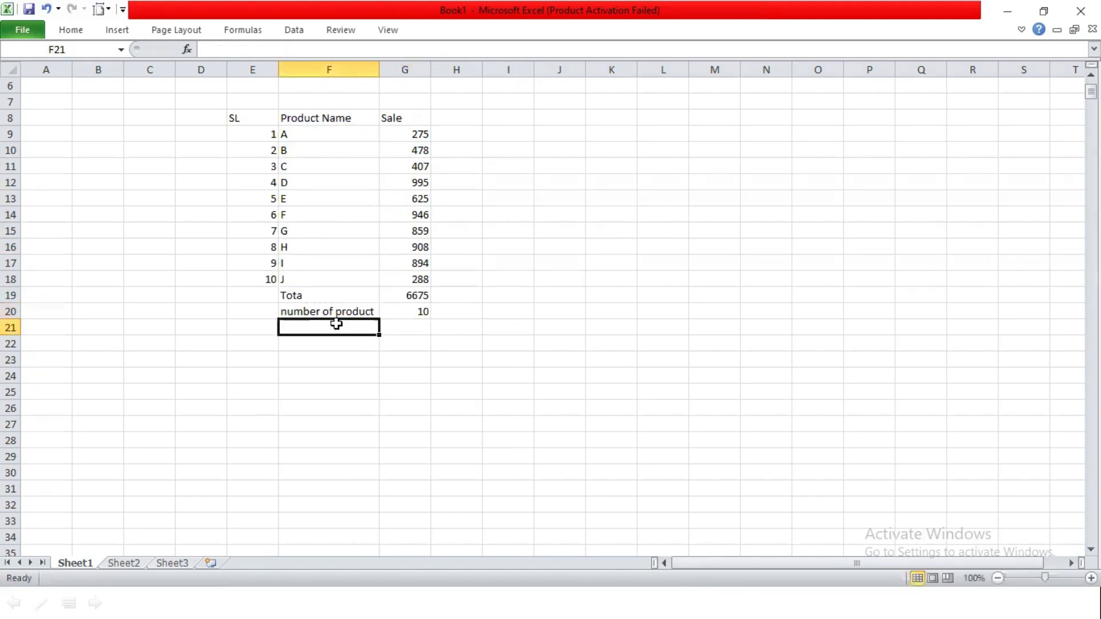
{"action": "key", "text": "alt+Tab"}
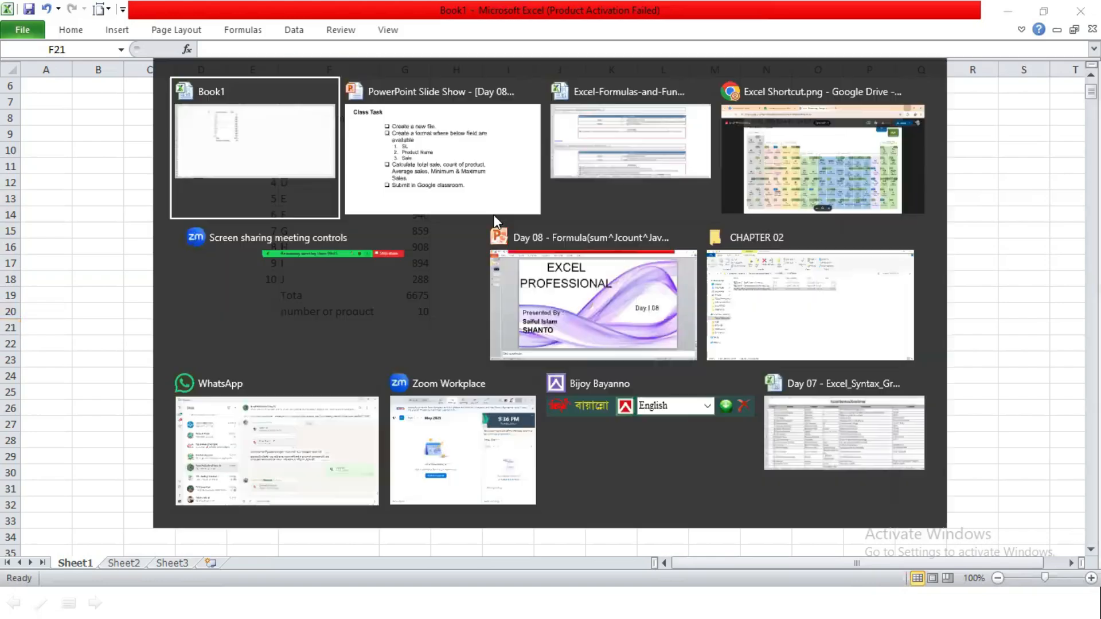
{"action": "left_click", "coordinate": [472, 186]}
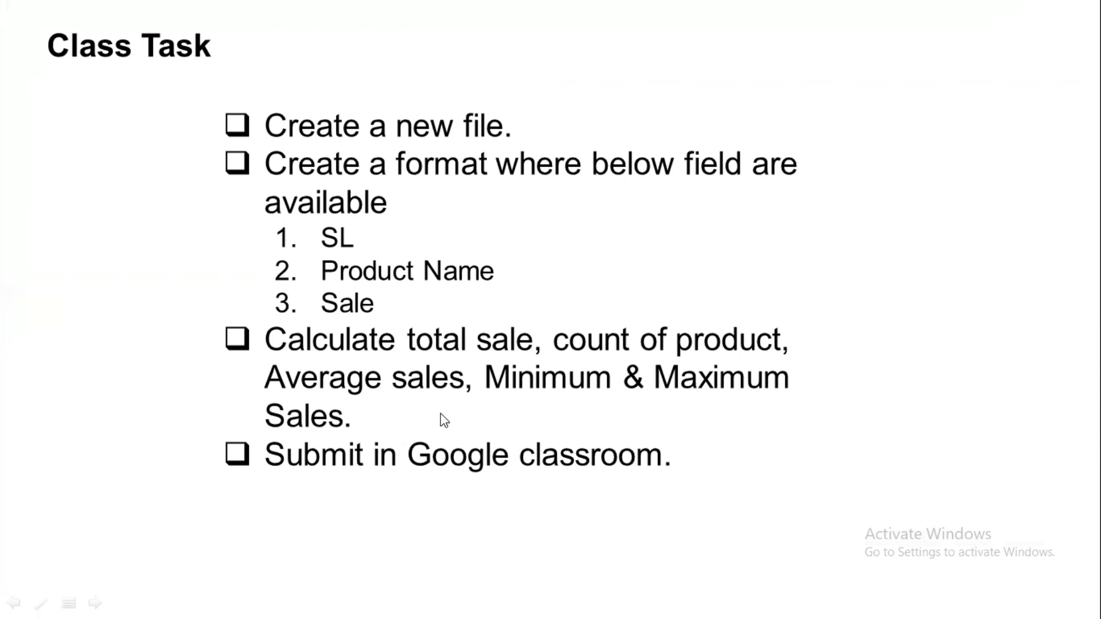
{"action": "key", "text": "alt+Tab"}
{"action": "type", "text": "A"}
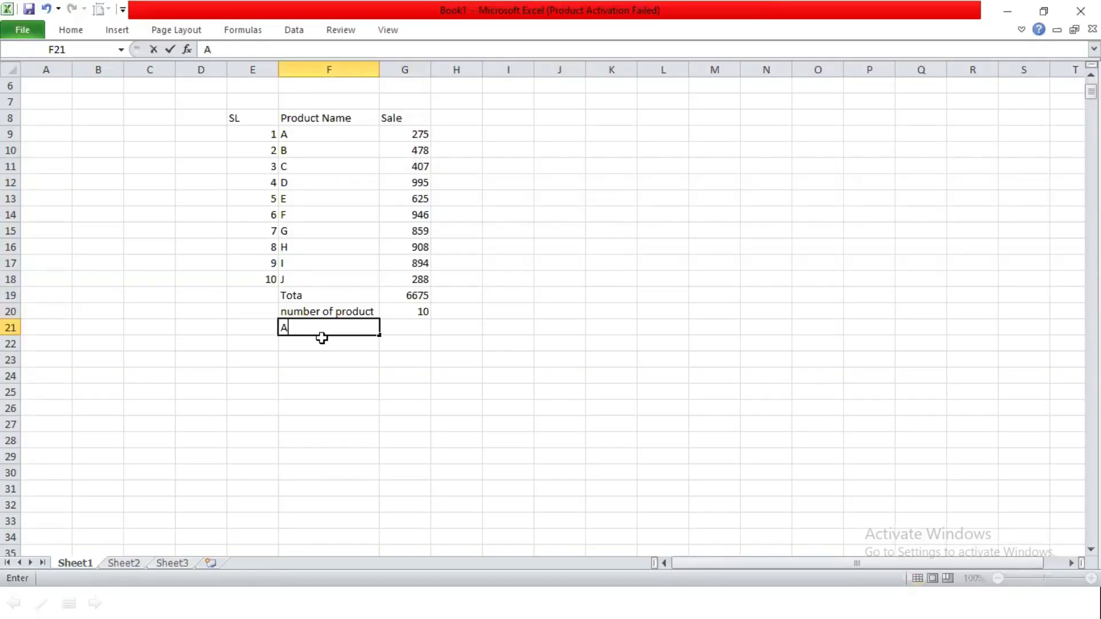
{"action": "type", "text": "verage Sales"}
{"action": "key", "text": "Return"}
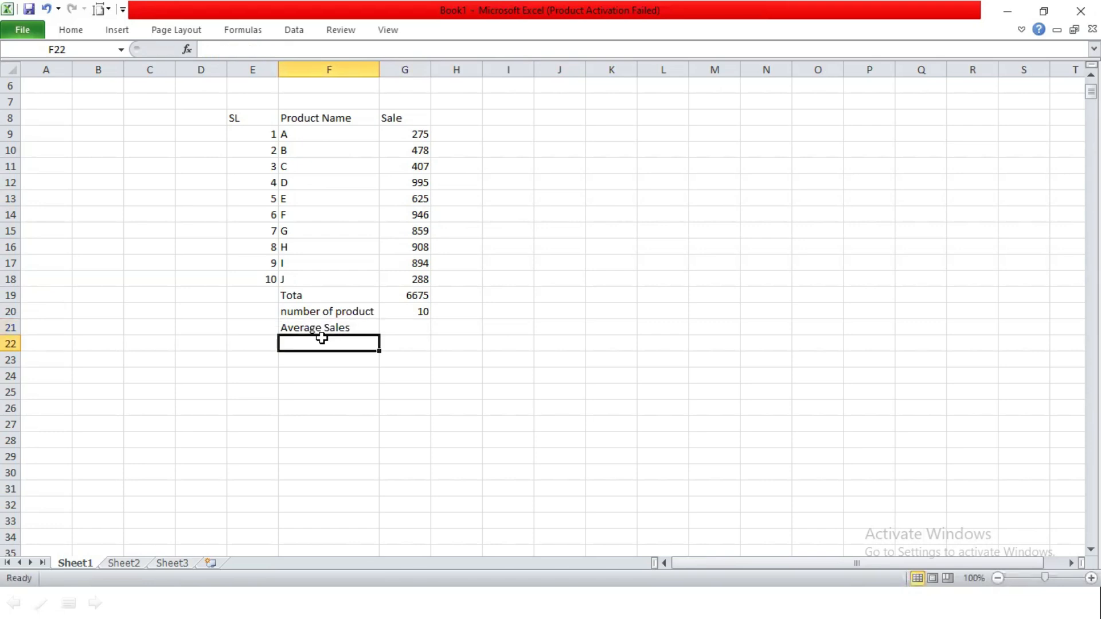
{"action": "type", "text": "Minimum"}
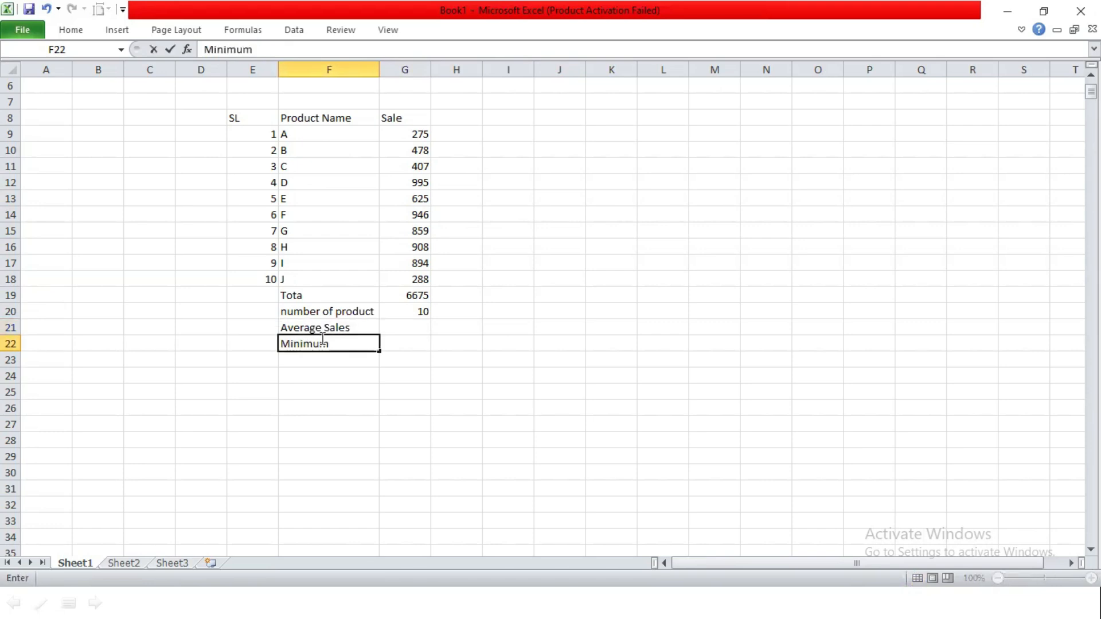
{"action": "type", "text": " Sales"}
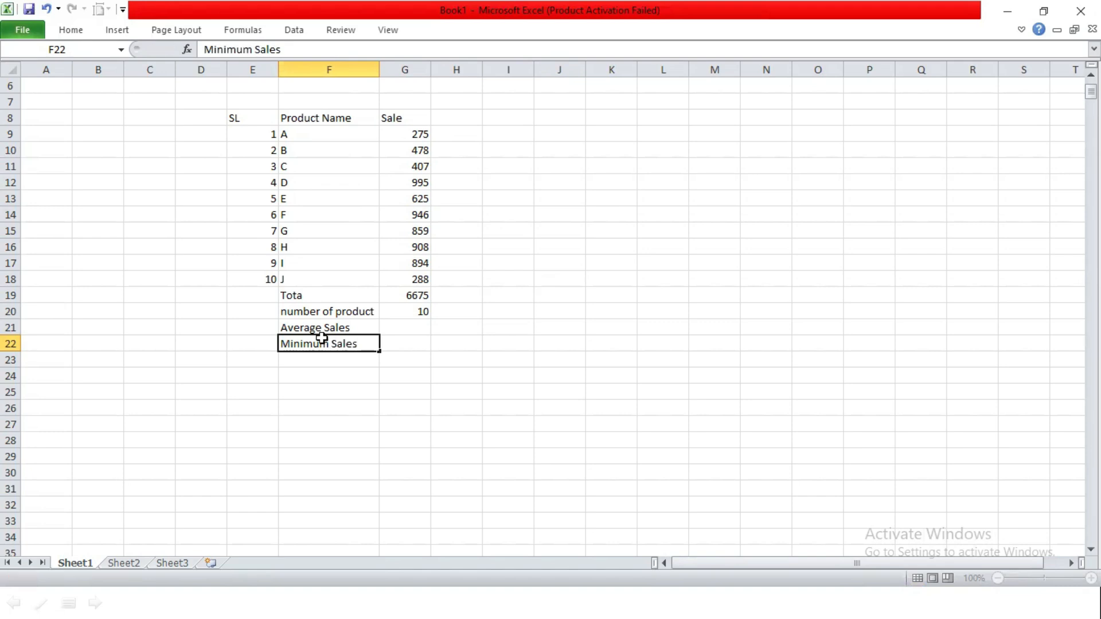
{"action": "key", "text": "Return"}
{"action": "type", "text": "Maximum Sales"}
{"action": "key", "text": "Return"}
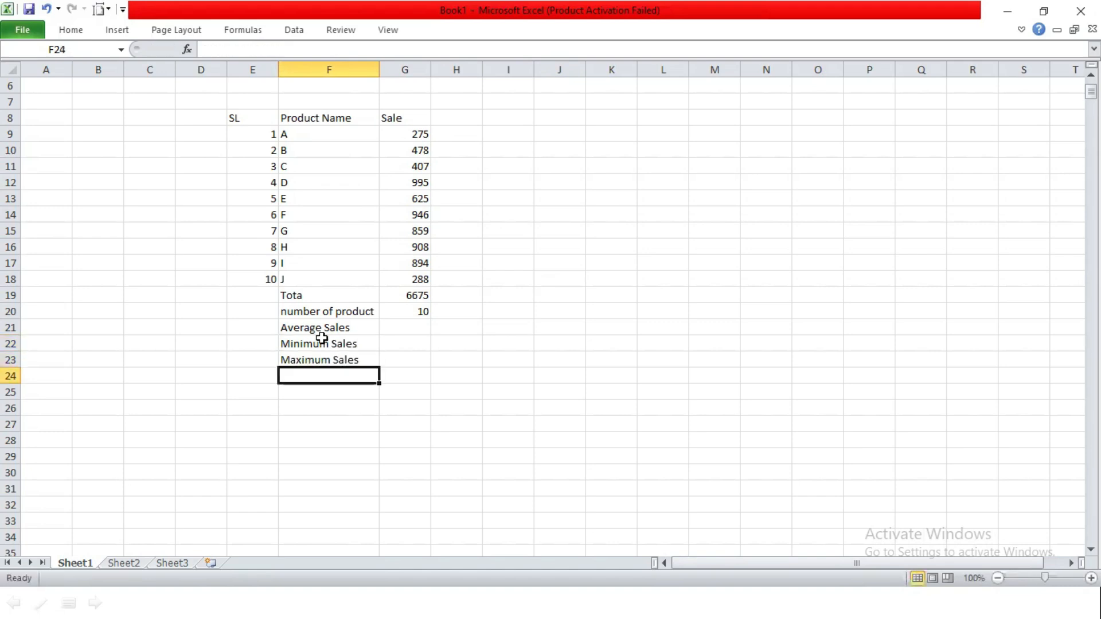
Enter =AVERAGE(G9:G18) in G21 to average the sales, and reselect the cell to check its formula
{"action": "left_click", "coordinate": [388, 327]}
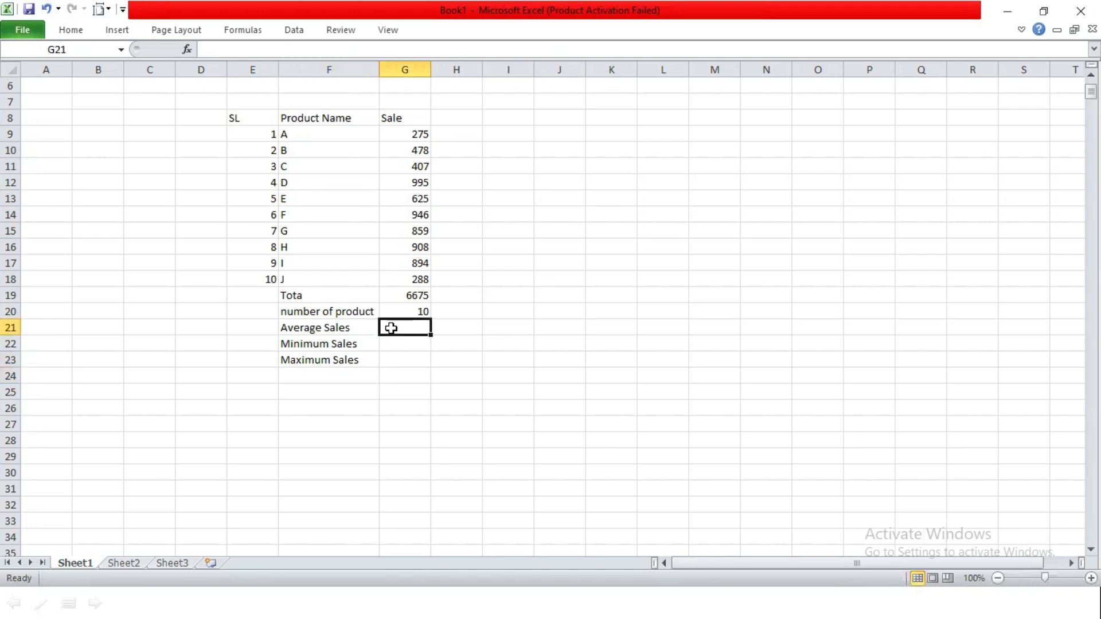
{"action": "left_click", "coordinate": [308, 328]}
{"action": "left_click", "coordinate": [484, 328]}
{"action": "left_click", "coordinate": [387, 325]}
{"action": "type", "text": "=av"}
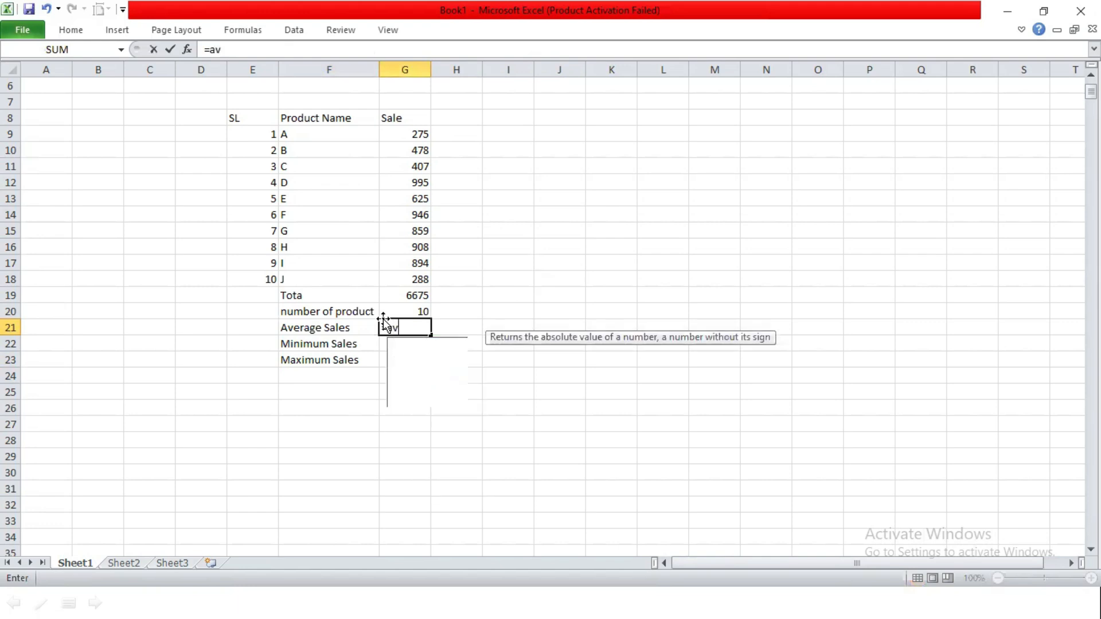
{"action": "type", "text": "erage"}
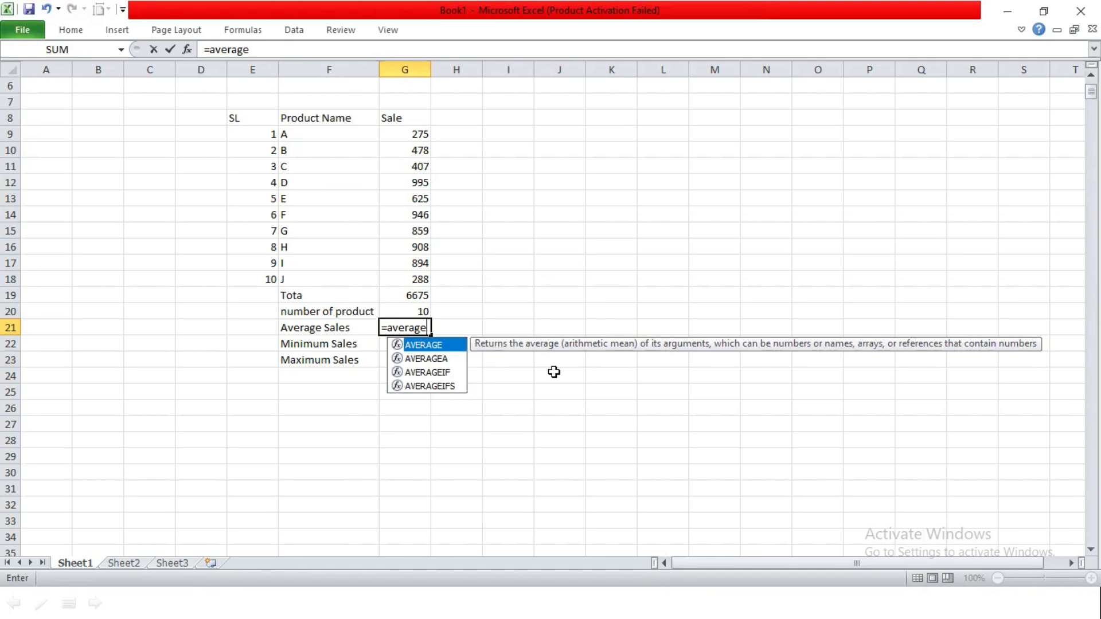
{"action": "double_click", "coordinate": [463, 346]}
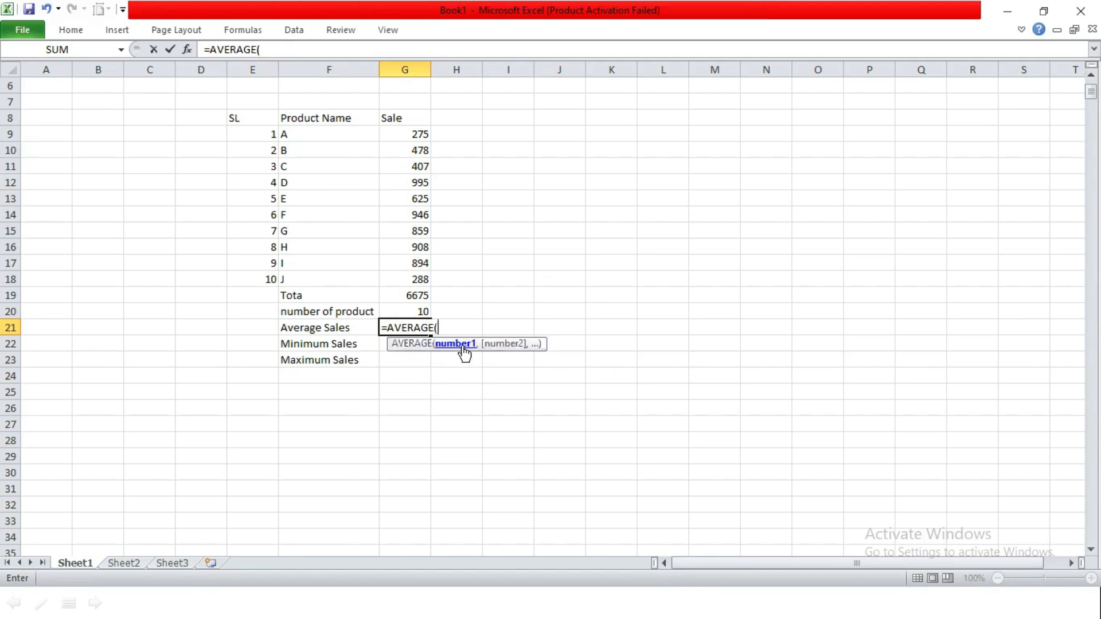
{"action": "left_click", "coordinate": [409, 134]}
{"action": "left_click_drag", "start_coordinate": [409, 154], "coordinate": [388, 275]}
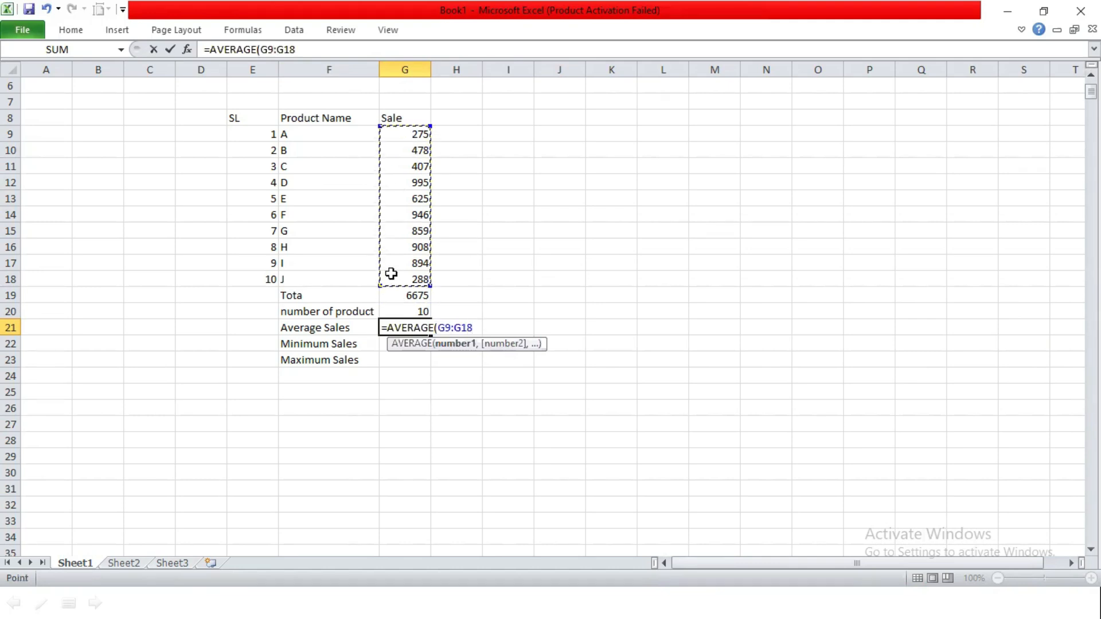
{"action": "key", "text": "Return"}
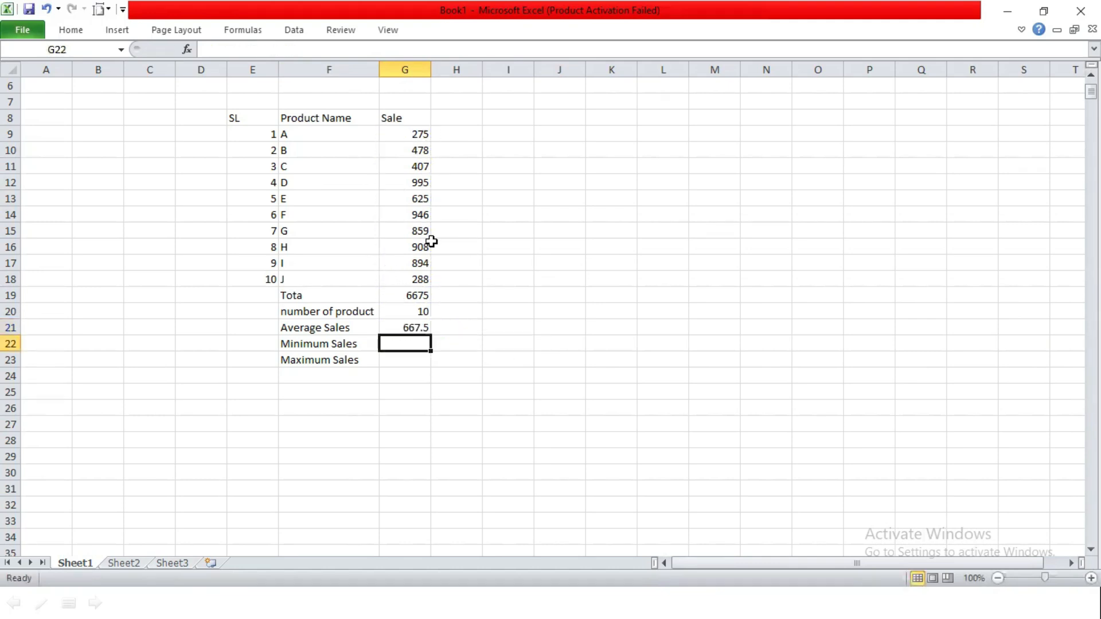
{"action": "left_click", "coordinate": [386, 330]}
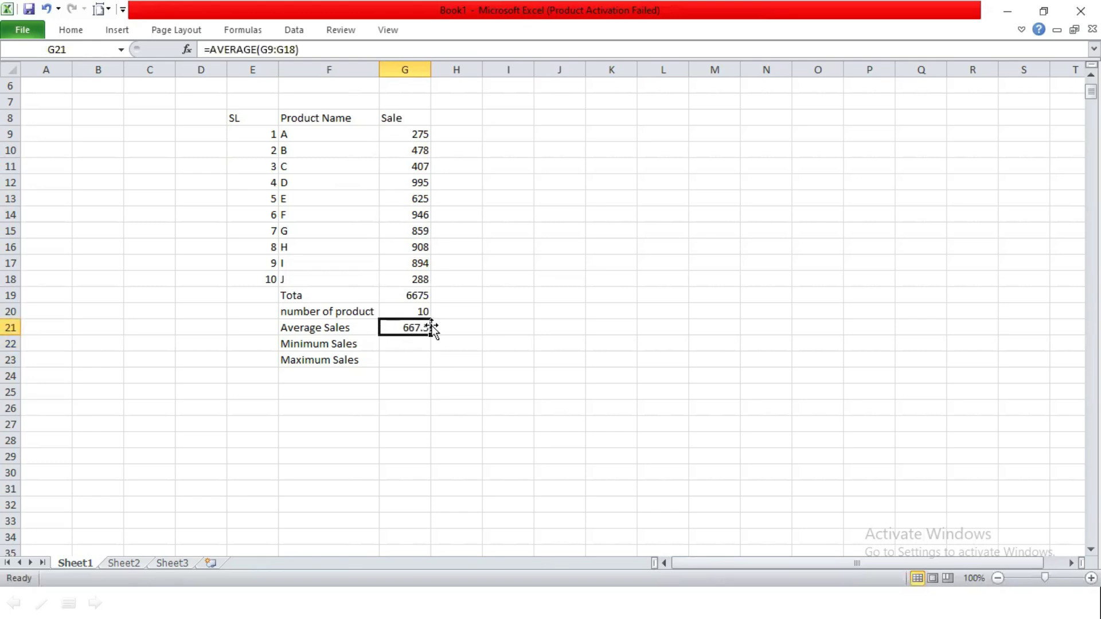
Review the sales total in G19 and the product count in G20, and open the Calculator app
{"action": "left_click", "coordinate": [519, 284]}
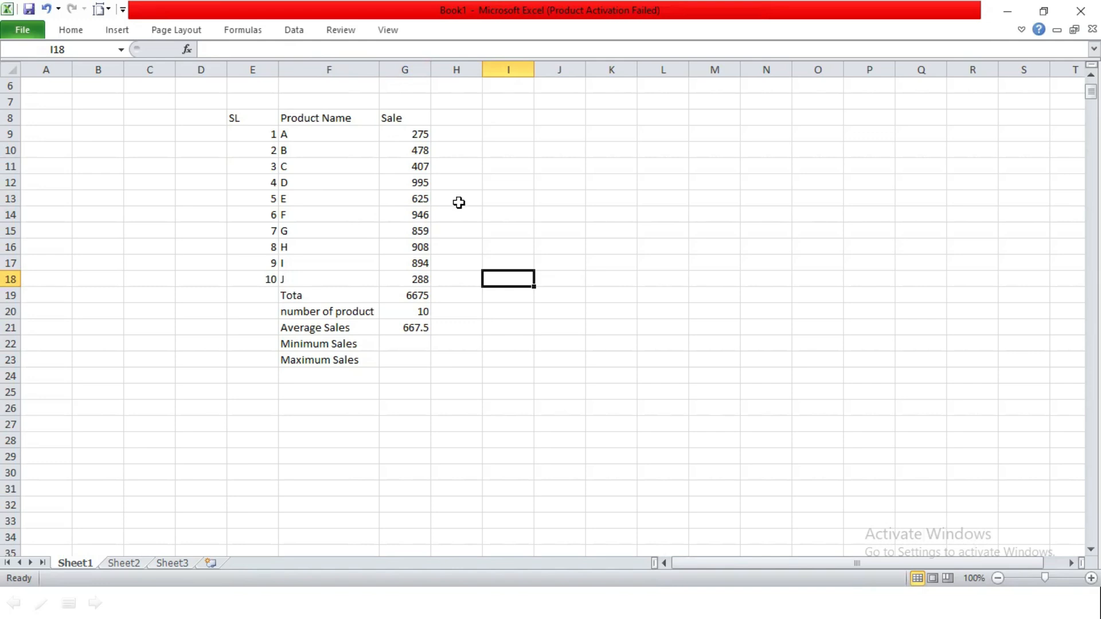
{"action": "left_click", "coordinate": [408, 296]}
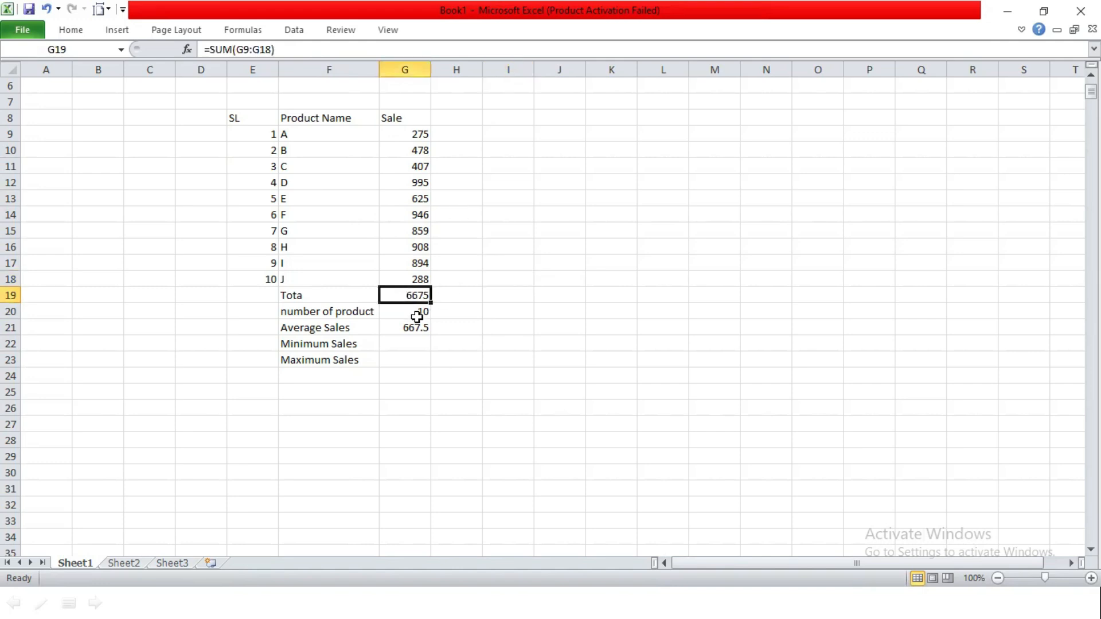
{"action": "left_click", "coordinate": [413, 313]}
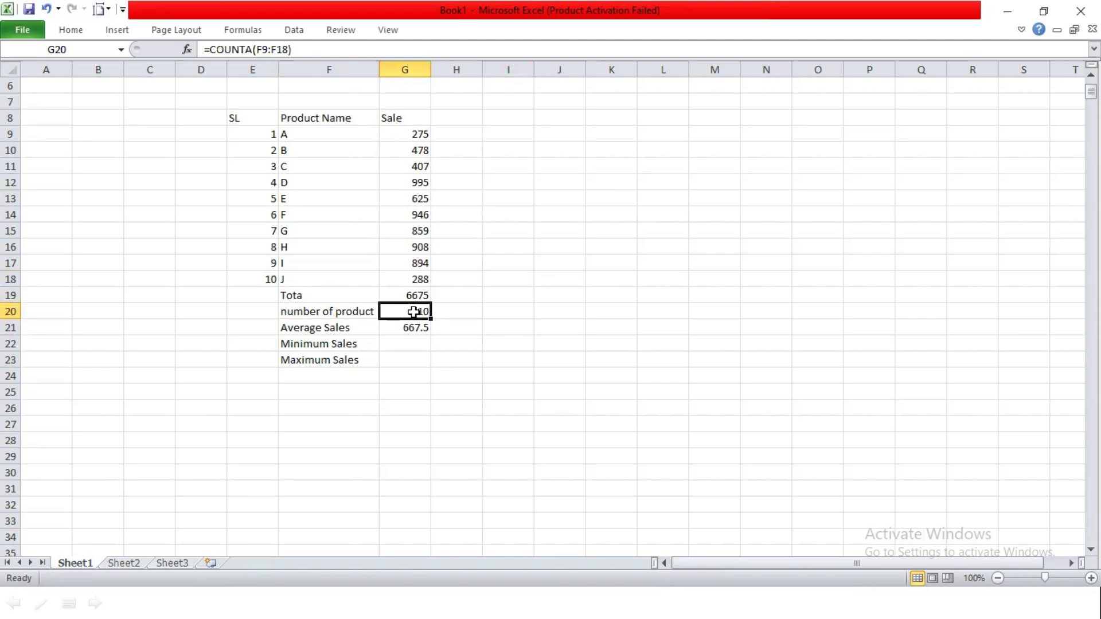
{"action": "left_click", "coordinate": [485, 298]}
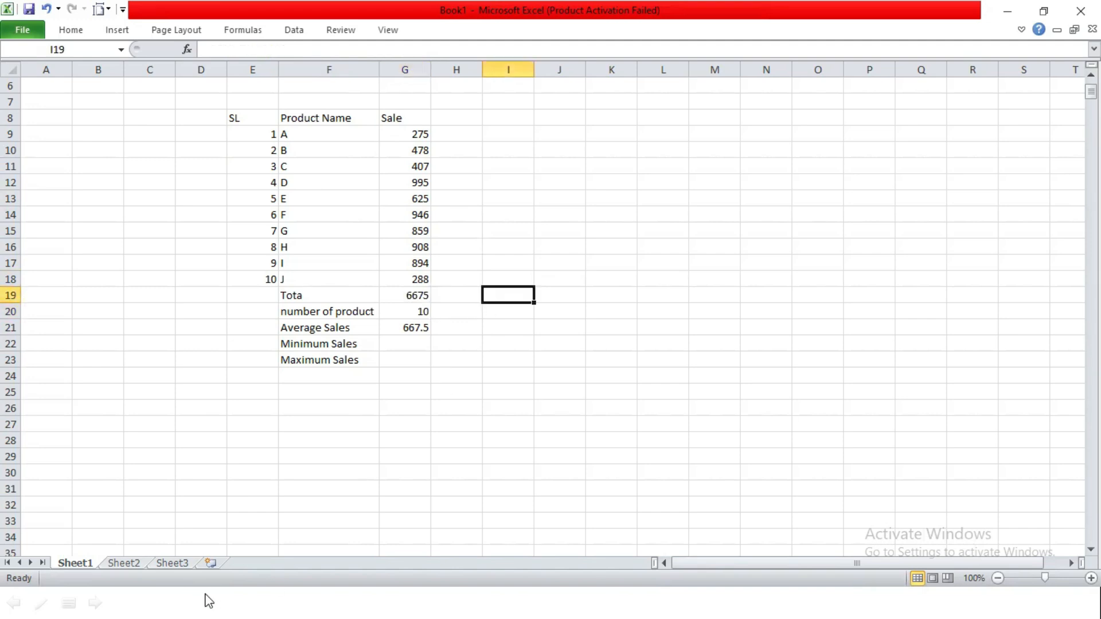
{"action": "key", "text": "super"}
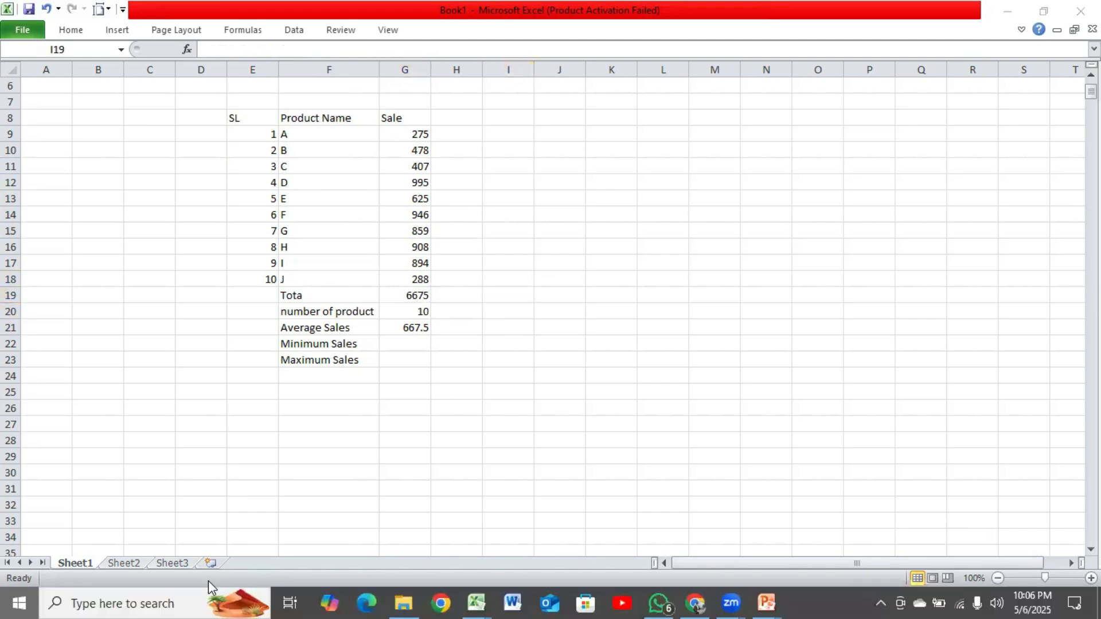
{"action": "type", "text": "calc"}
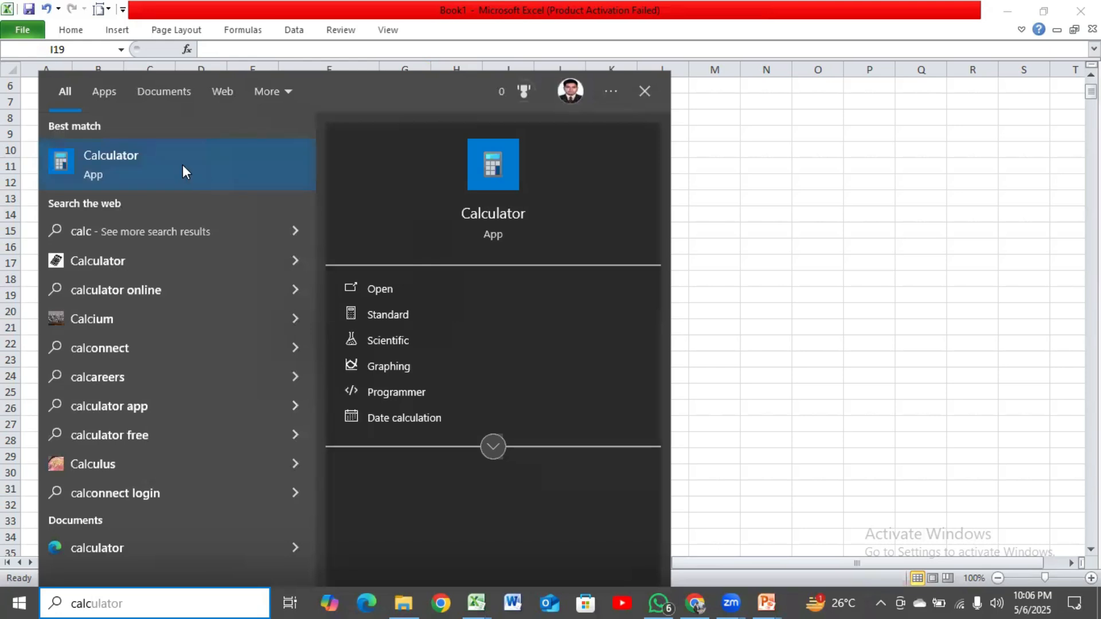
{"action": "left_click", "coordinate": [182, 164]}
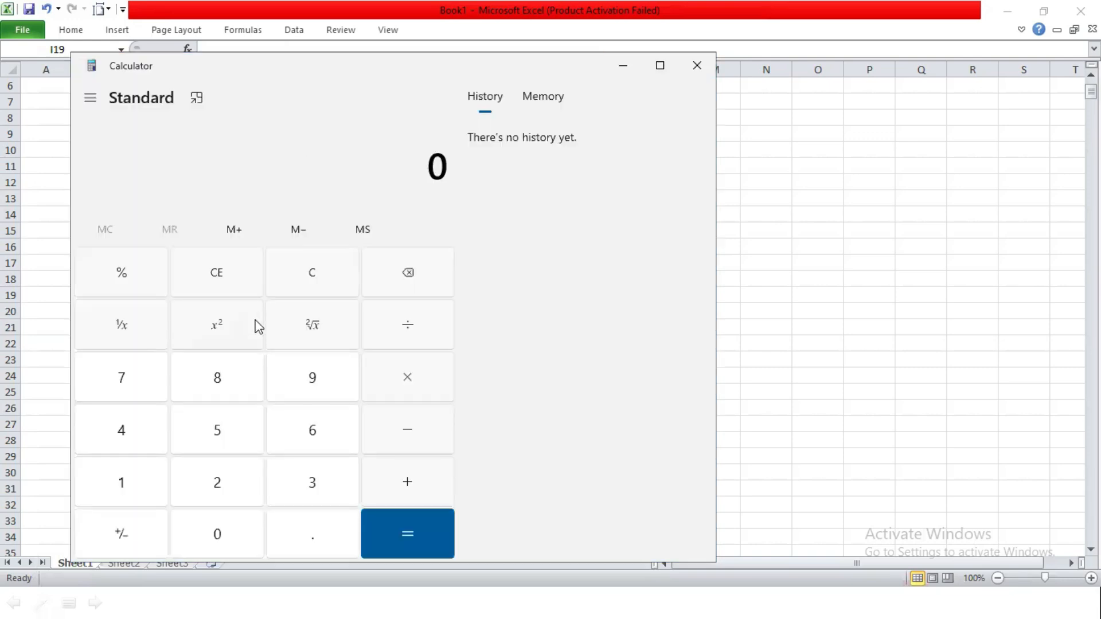
Divide the sales total 6675 by 10 in the Calculator to verify the average, close it, and check the formula in G21
{"action": "left_click_drag", "start_coordinate": [208, 84], "coordinate": [629, 92]}
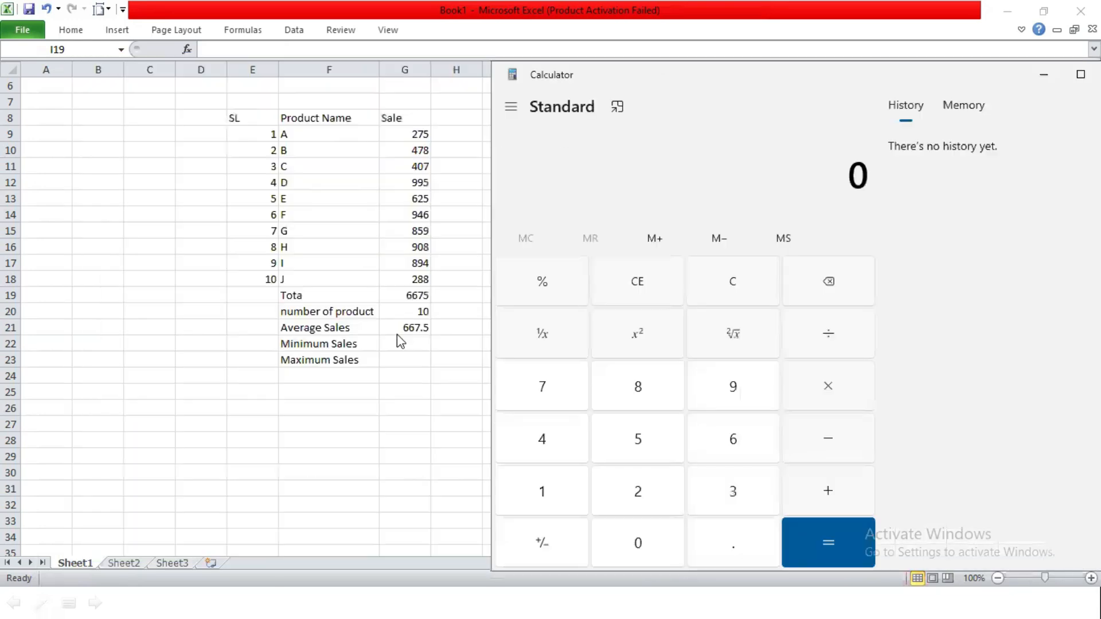
{"action": "type", "text": "6"}
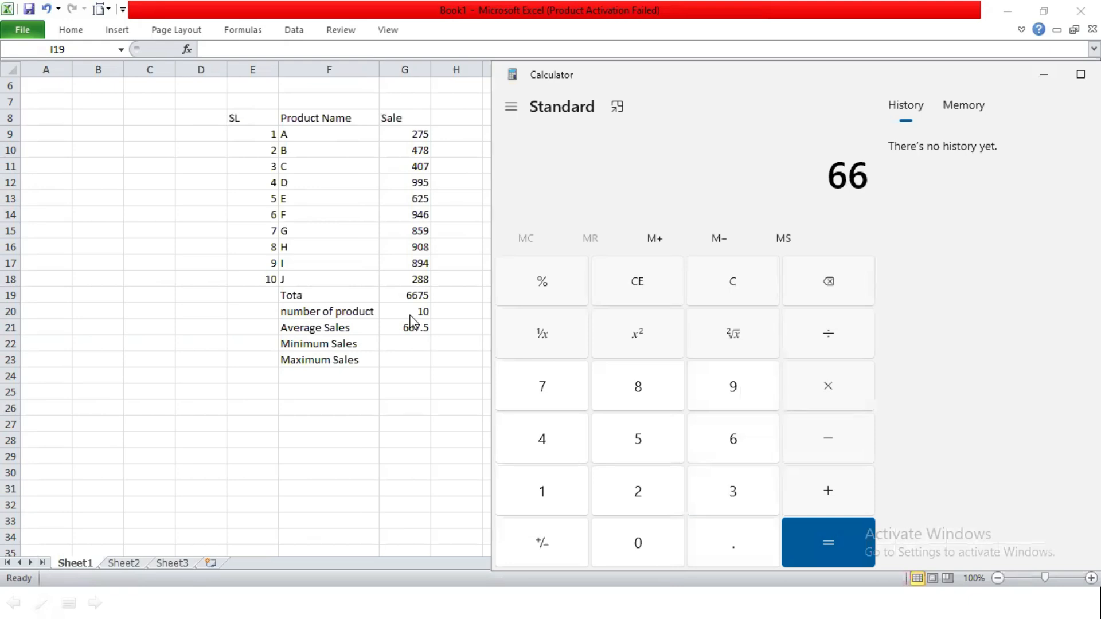
{"action": "type", "text": ",675"}
{"action": "key", "text": "slash"}
{"action": "type", "text": "10"}
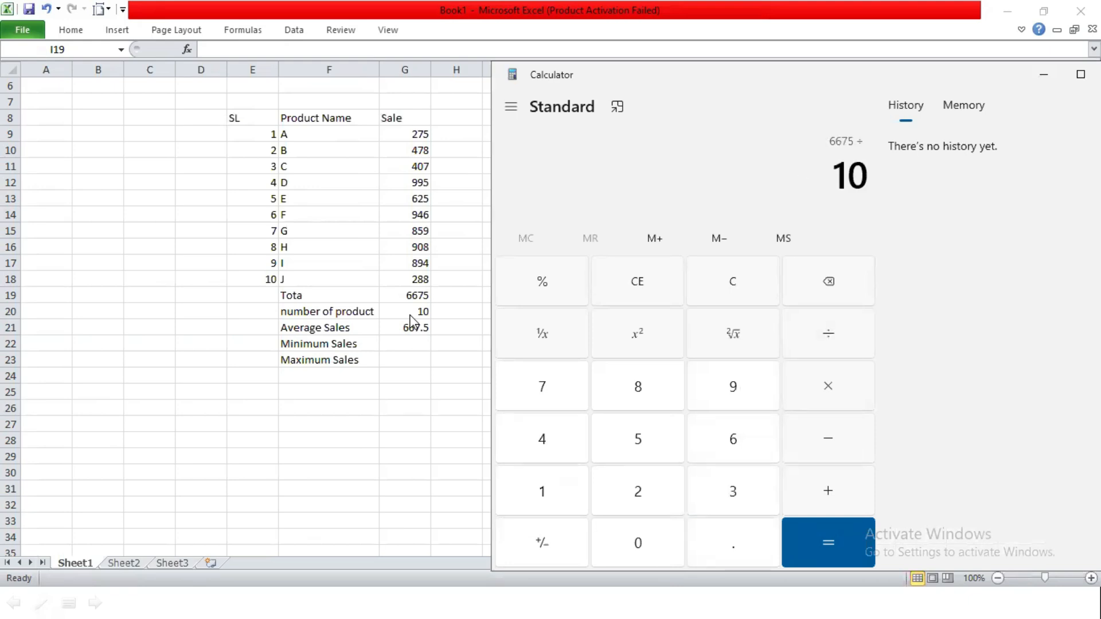
{"action": "key", "text": "Return"}
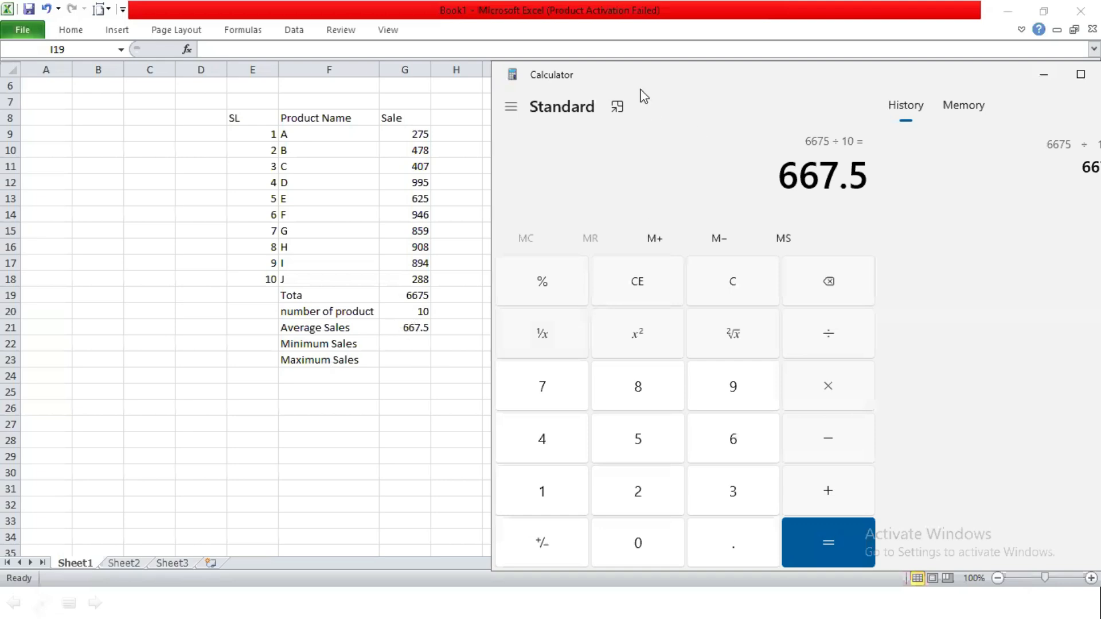
{"action": "left_click_drag", "start_coordinate": [693, 85], "coordinate": [620, 85]}
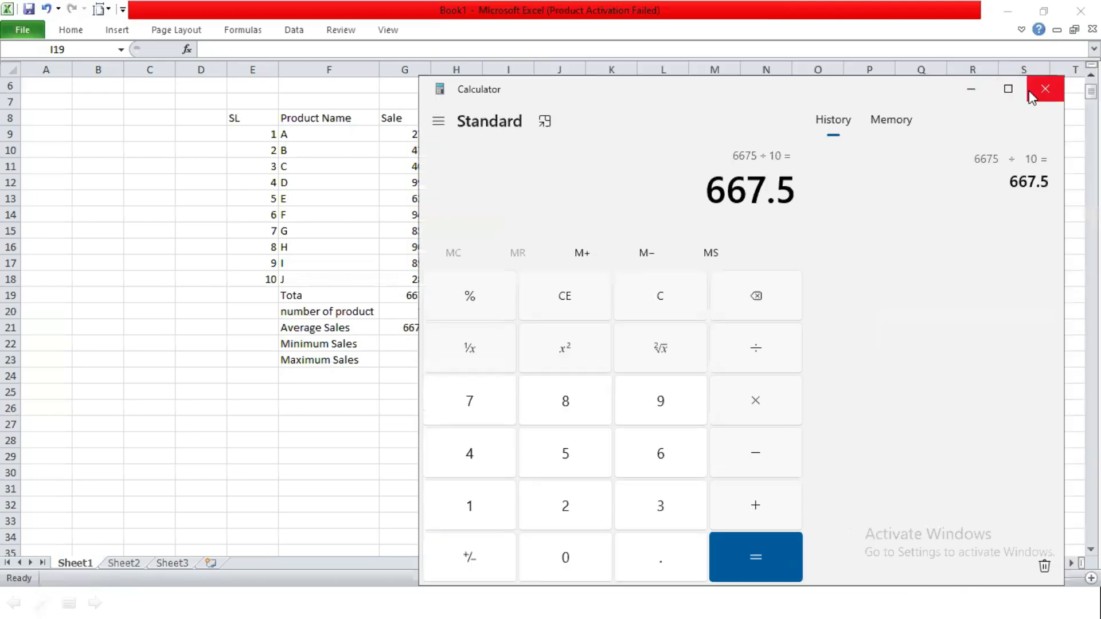
{"action": "left_click", "coordinate": [1043, 86]}
{"action": "left_click", "coordinate": [423, 327]}
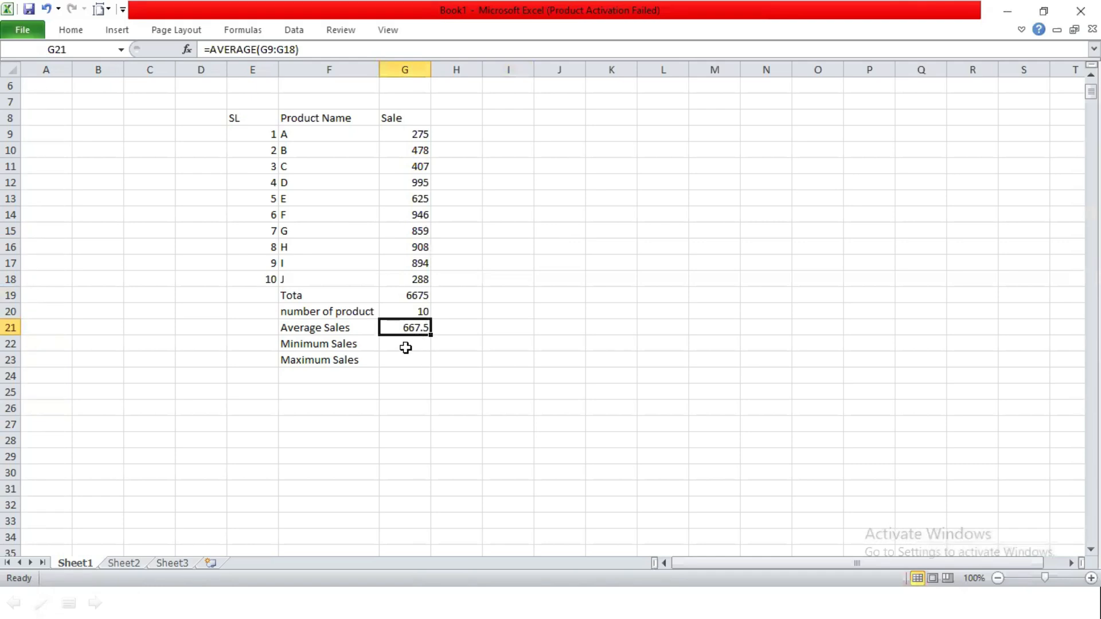
{"action": "left_click", "coordinate": [404, 348]}
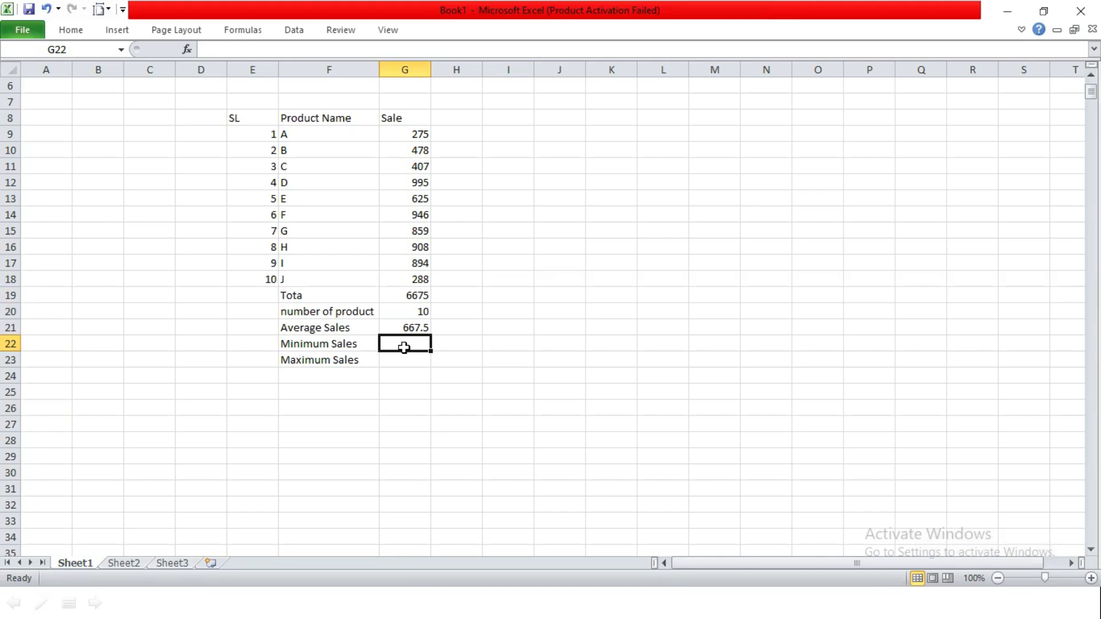
Apply All Borders to the product rows in E9:G18
{"action": "left_click_drag", "start_coordinate": [392, 135], "coordinate": [269, 278]}
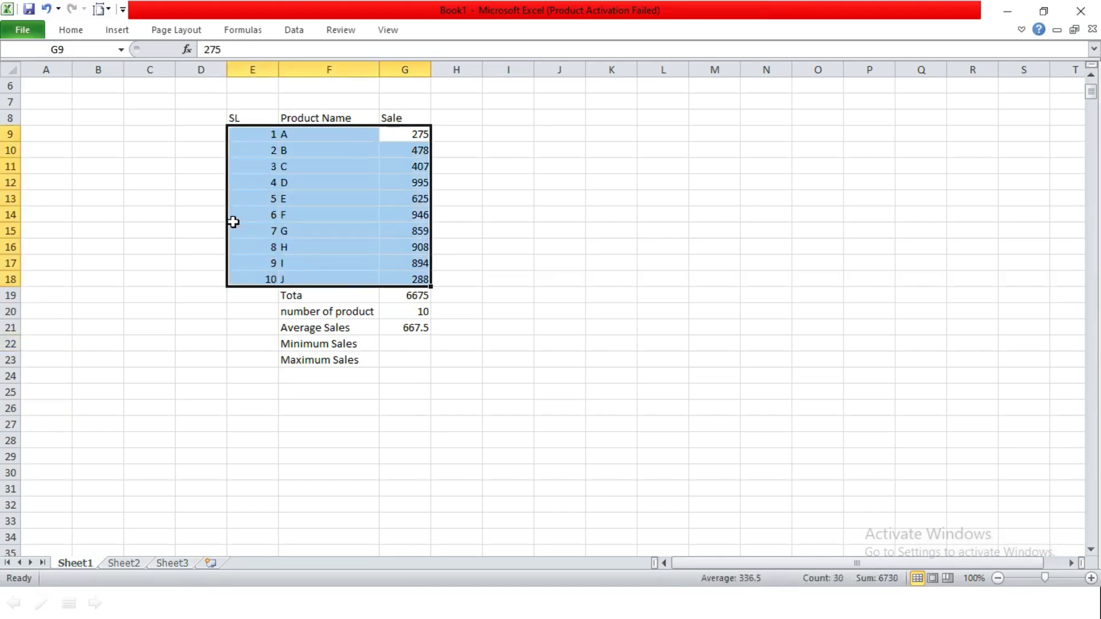
{"action": "left_click", "coordinate": [70, 30]}
{"action": "left_click", "coordinate": [220, 80]}
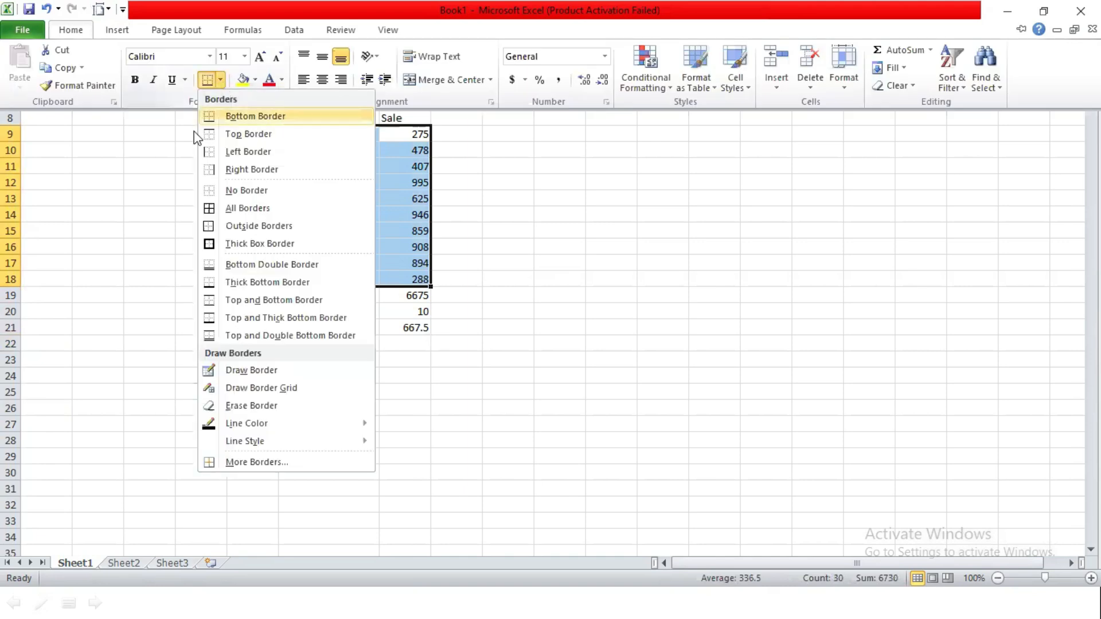
{"action": "left_click", "coordinate": [216, 211]}
{"action": "left_click", "coordinate": [565, 248]}
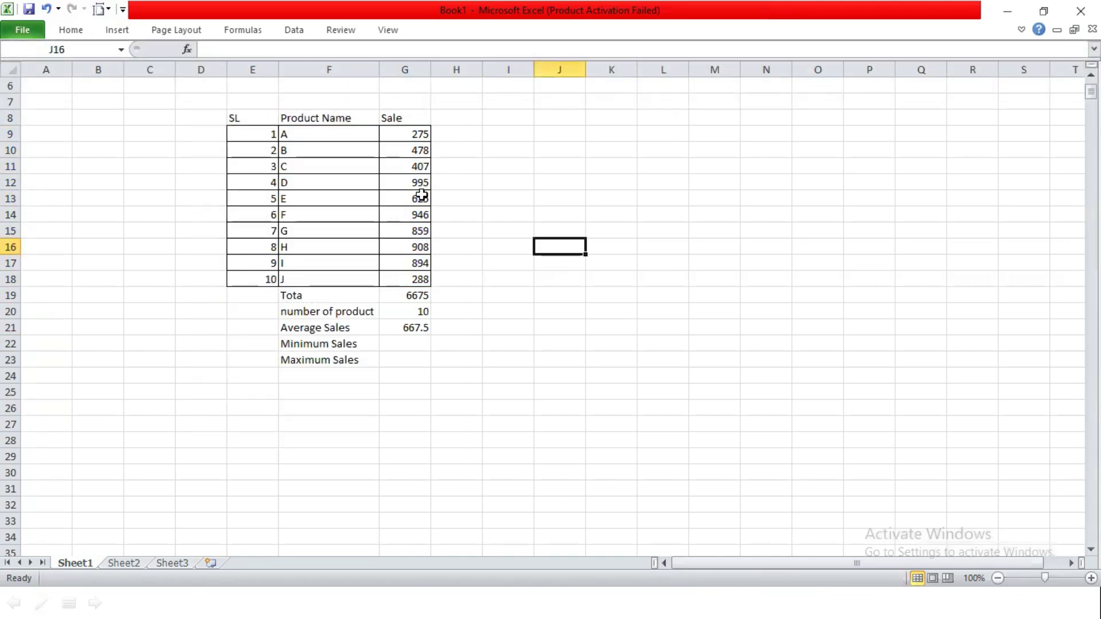
Enter =MIN(G9:G18) in G22 for the minimum sales, and reselect the cell to check its formula
{"action": "left_click", "coordinate": [405, 342]}
{"action": "type", "text": "=mini"}
{"action": "key", "text": "BackSpace"}
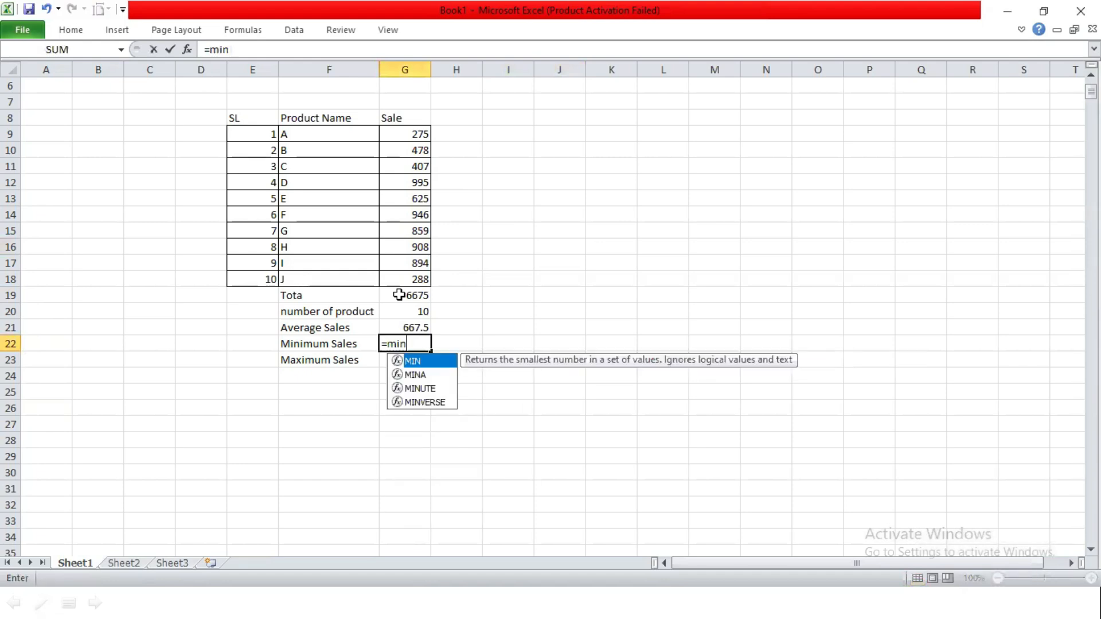
{"action": "key", "text": "BackSpace"}
{"action": "type", "text": "n"}
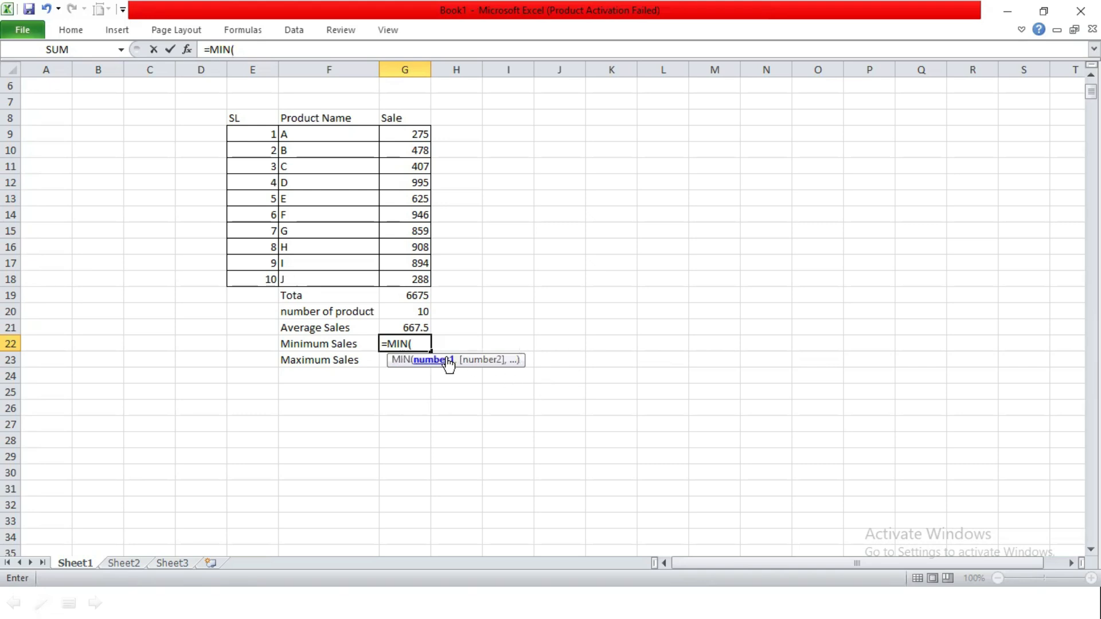
{"action": "left_click_drag", "start_coordinate": [410, 138], "coordinate": [409, 278]}
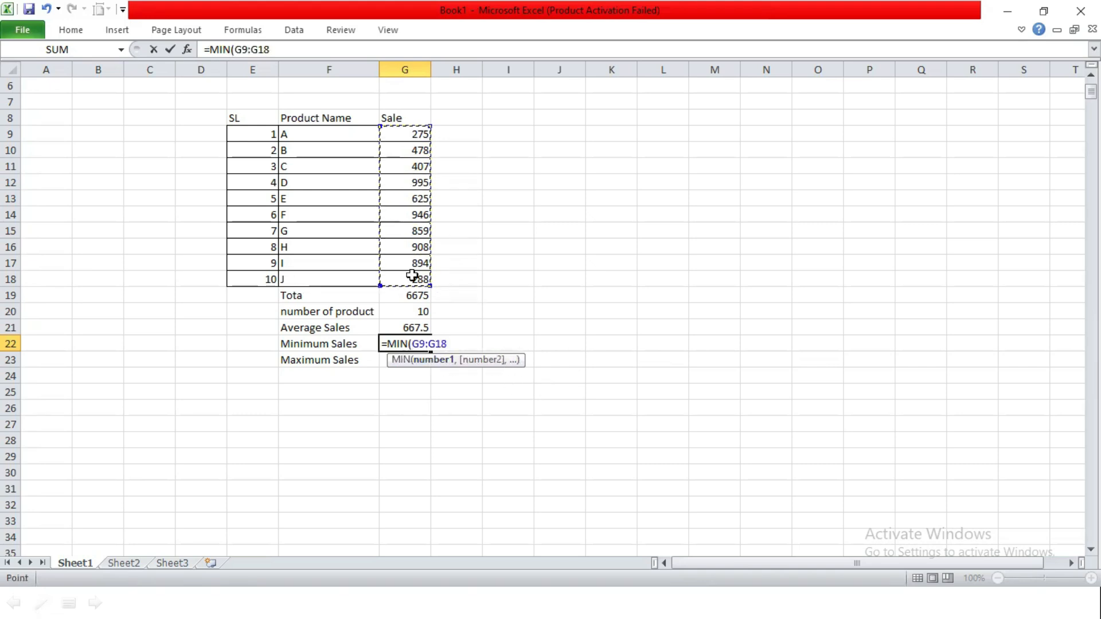
{"action": "key", "text": "Return"}
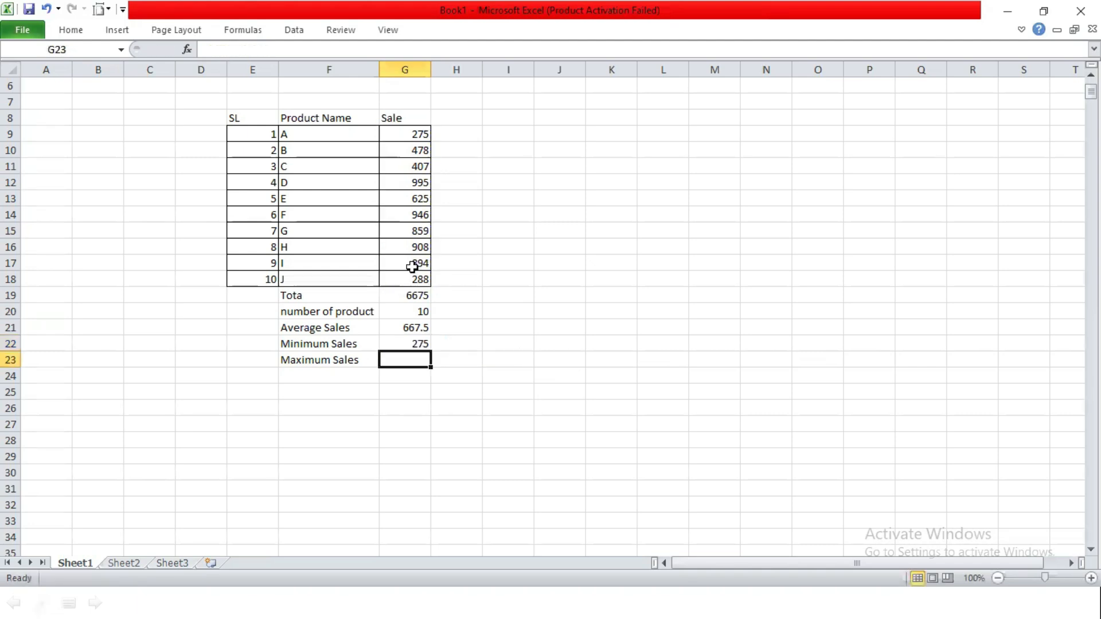
{"action": "left_click", "coordinate": [409, 346]}
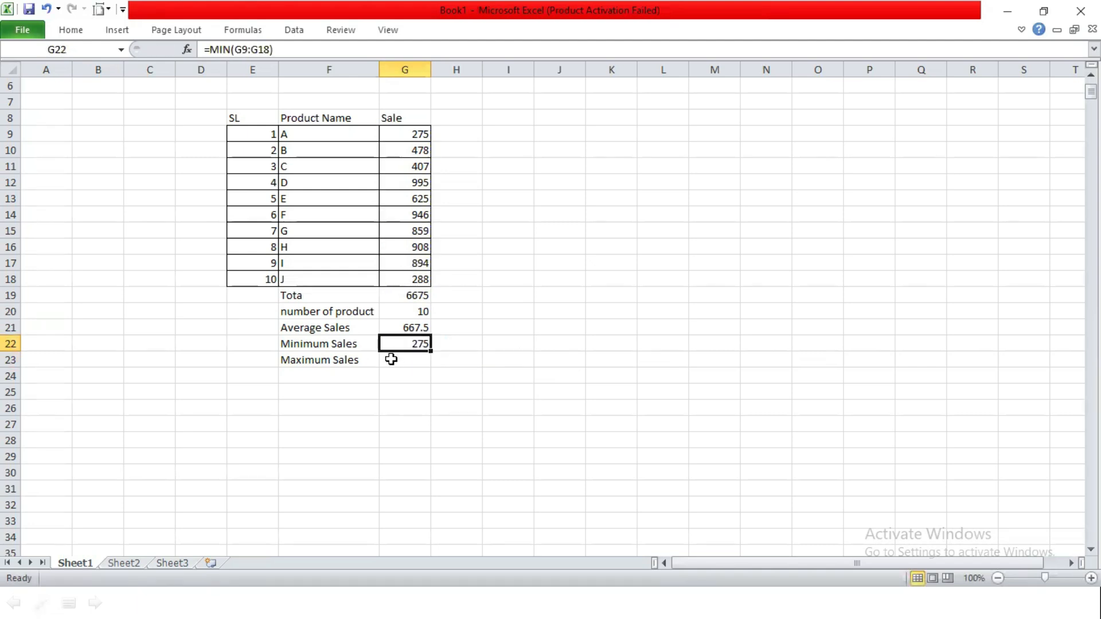
Add a Bottom 10 Items conditional formatting rule to G9:G18, limited to 1 item with Light Red Fill with Dark Red Text
{"action": "left_click", "coordinate": [396, 136]}
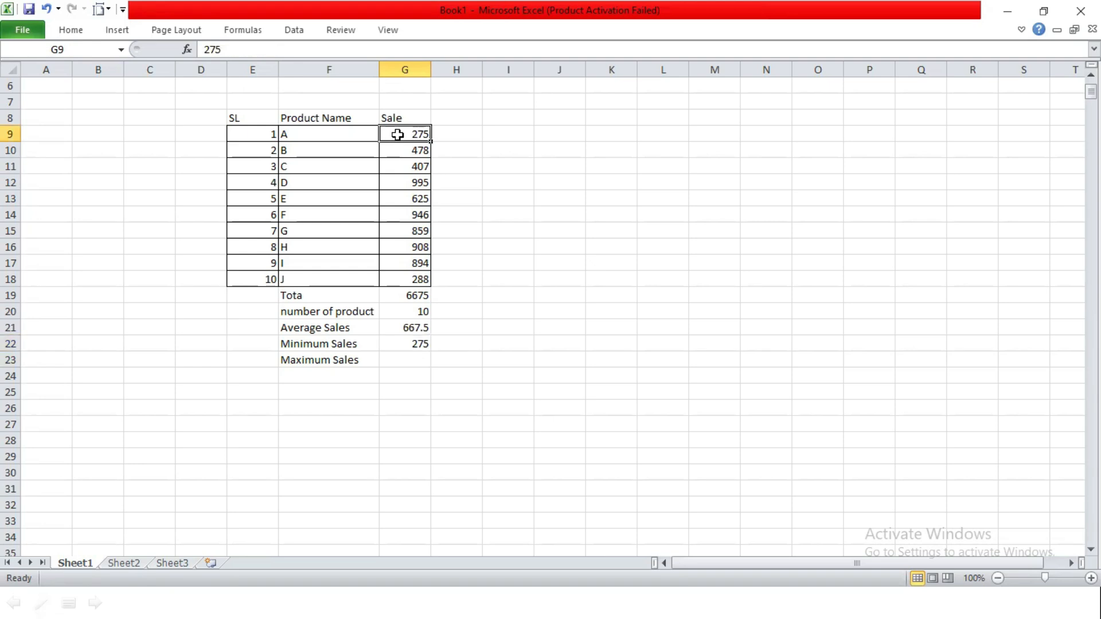
{"action": "left_click_drag", "start_coordinate": [397, 135], "coordinate": [390, 276]}
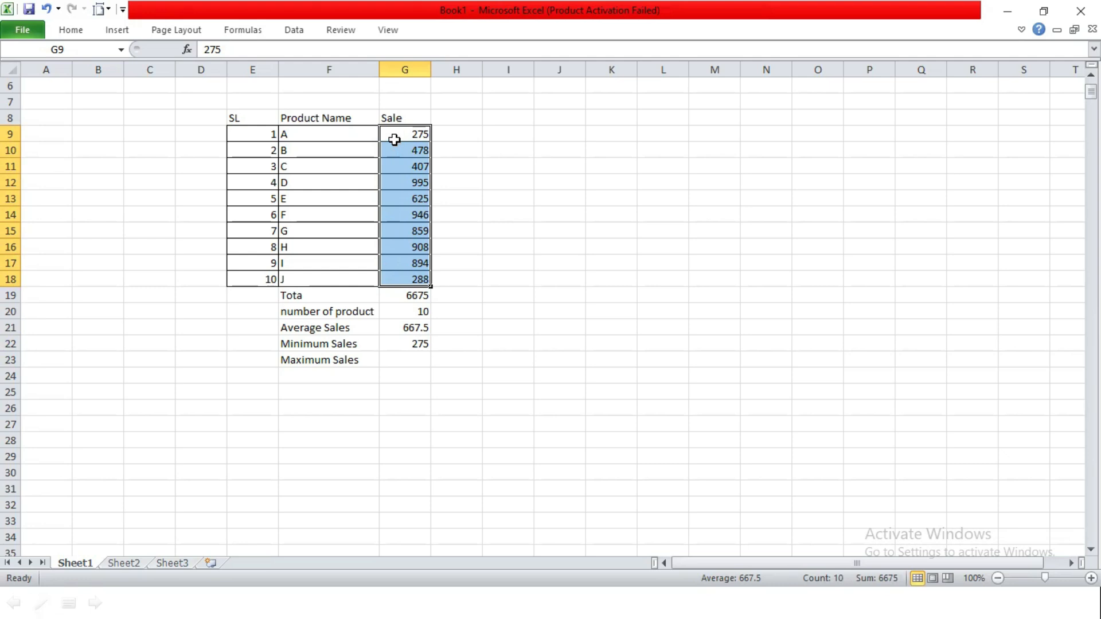
{"action": "left_click", "coordinate": [72, 29]}
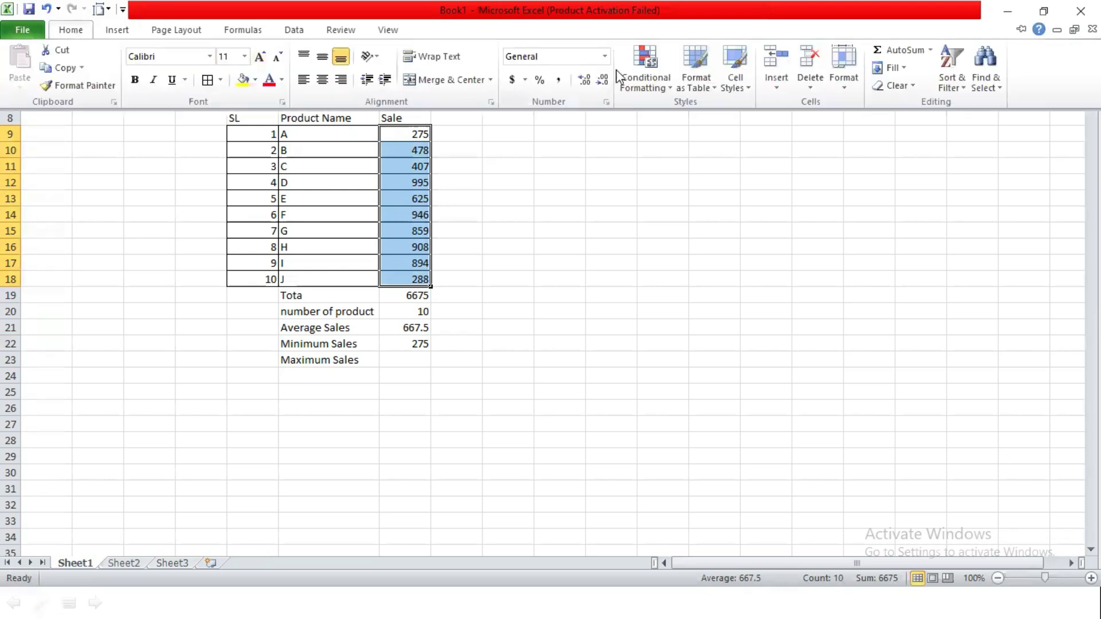
{"action": "left_click", "coordinate": [638, 71]}
{"action": "mouse_move", "coordinate": [664, 115]}
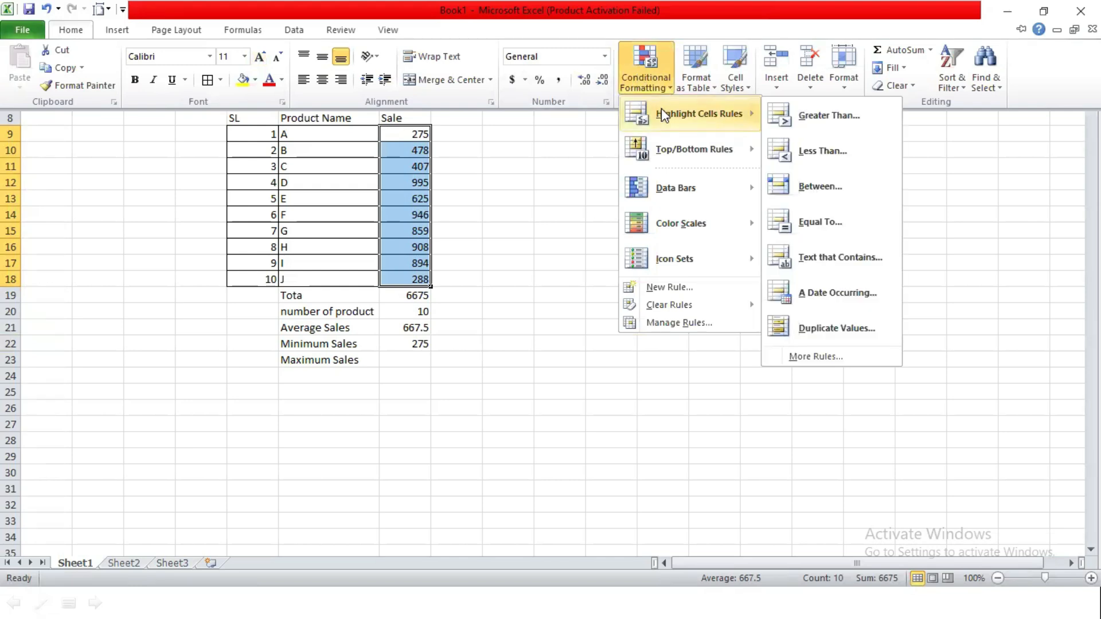
{"action": "mouse_move", "coordinate": [669, 139]}
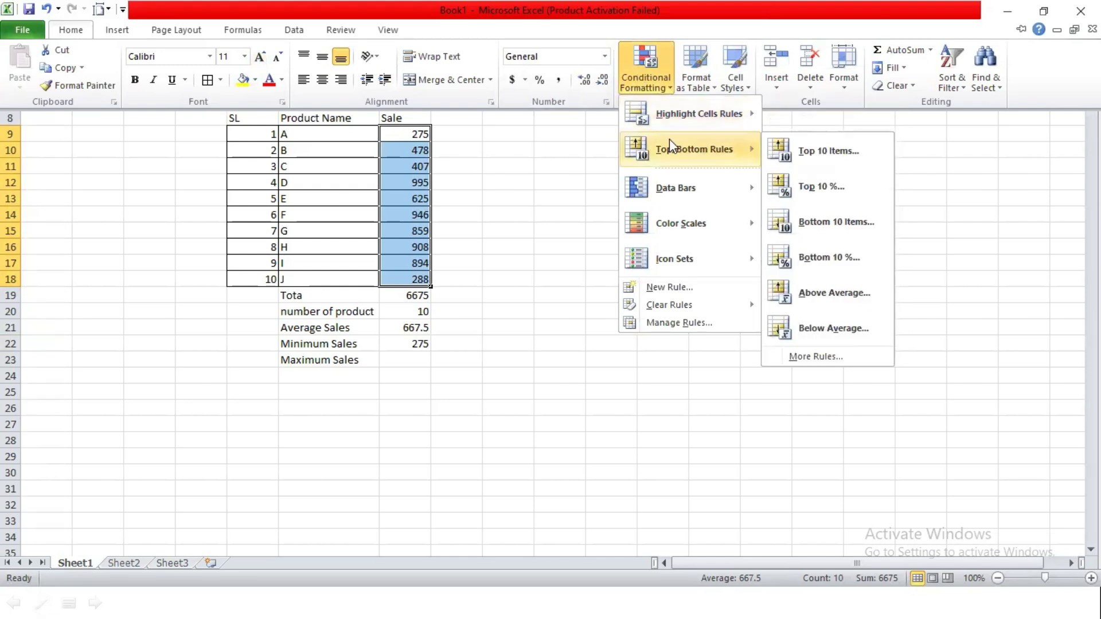
{"action": "left_click", "coordinate": [837, 222]}
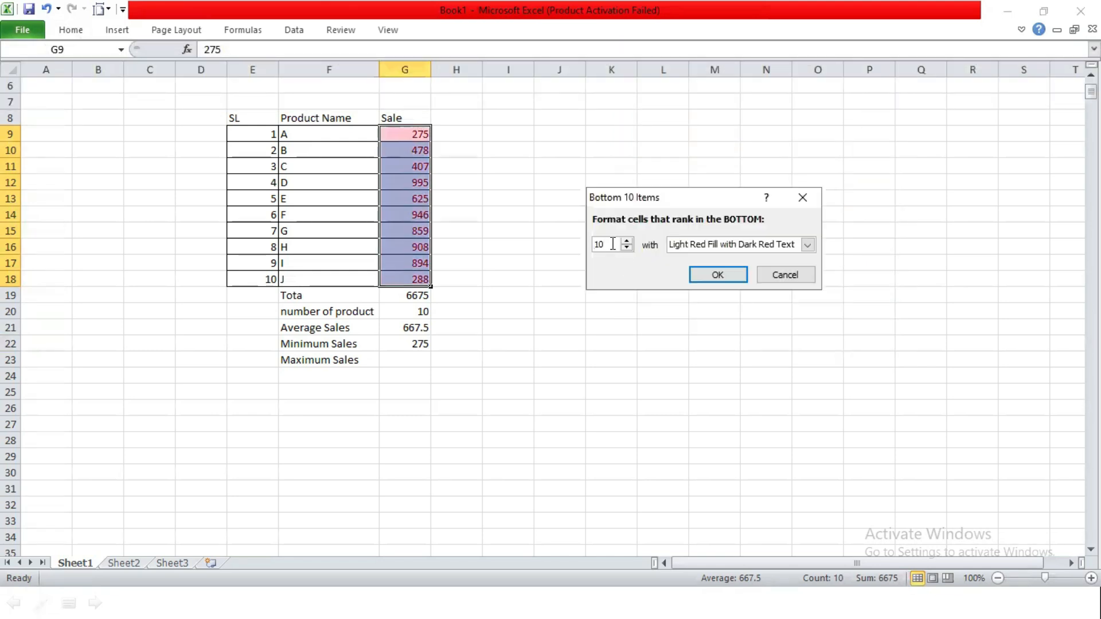
{"action": "left_click", "coordinate": [612, 244]}
{"action": "key", "text": "BackSpace"}
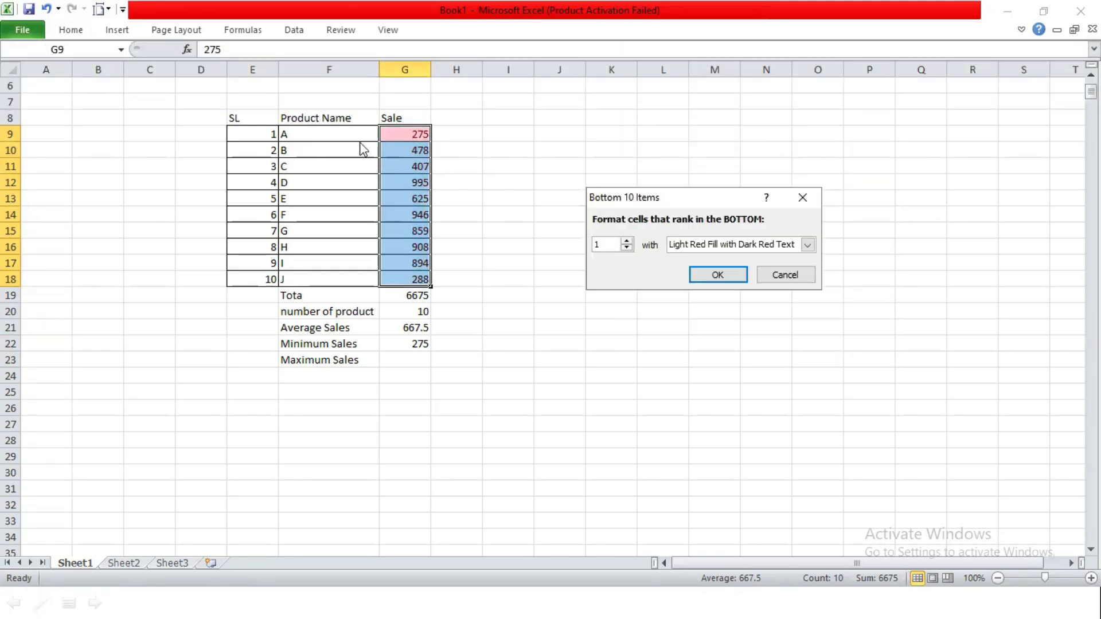
{"action": "left_click", "coordinate": [718, 275]}
{"action": "left_click", "coordinate": [600, 274]}
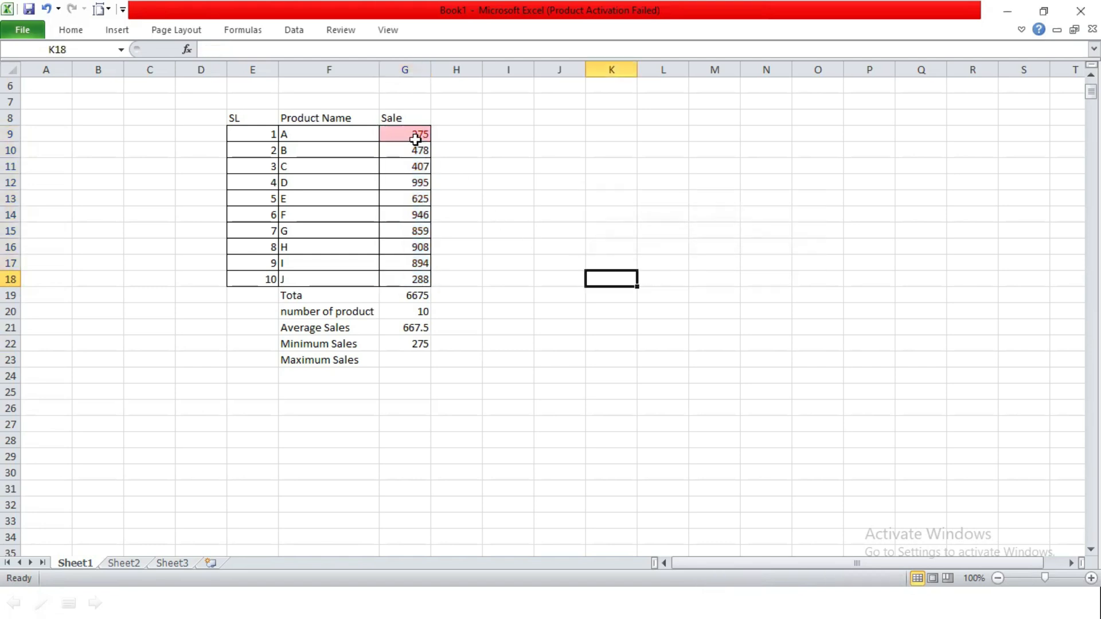
Set product E's sale in G13 to 270, and check the minimum sales in G22
{"action": "left_click", "coordinate": [416, 201]}
{"action": "type", "text": "270"}
{"action": "key", "text": "Return"}
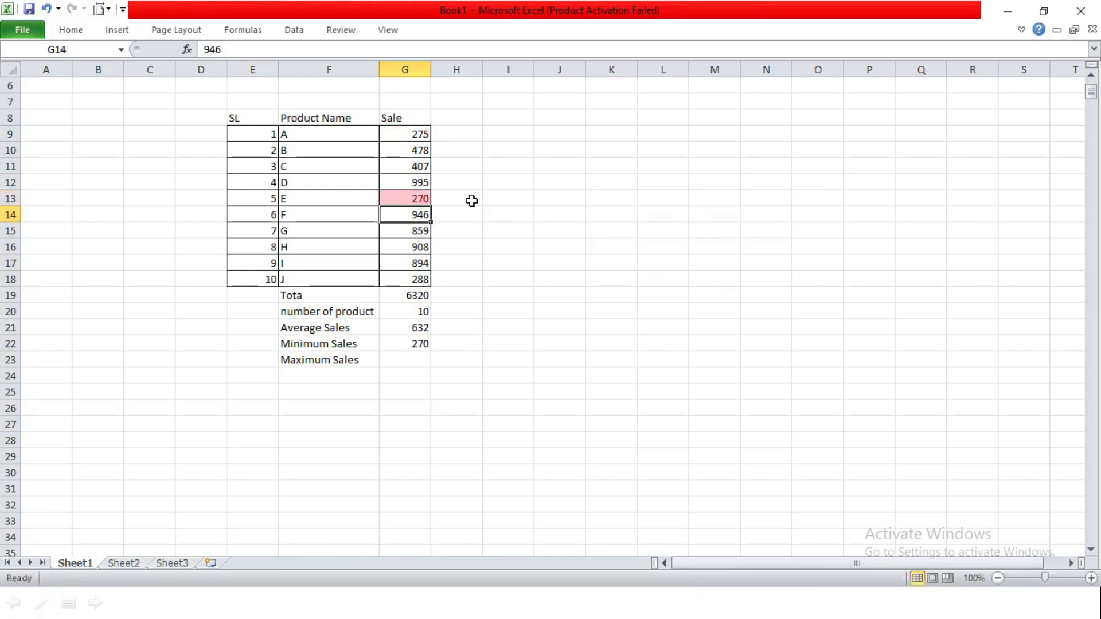
{"action": "left_click", "coordinate": [421, 342]}
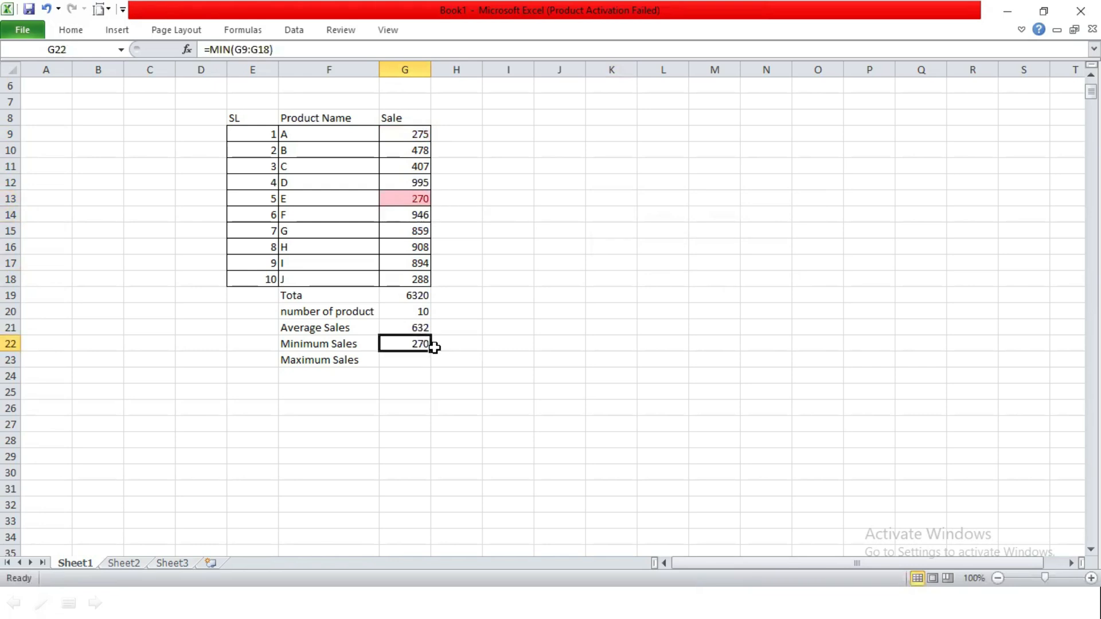
Enter =MAX(G9:G18) in G23 for the maximum sales, and reselect the cell to check its formula
{"action": "left_click", "coordinate": [405, 362]}
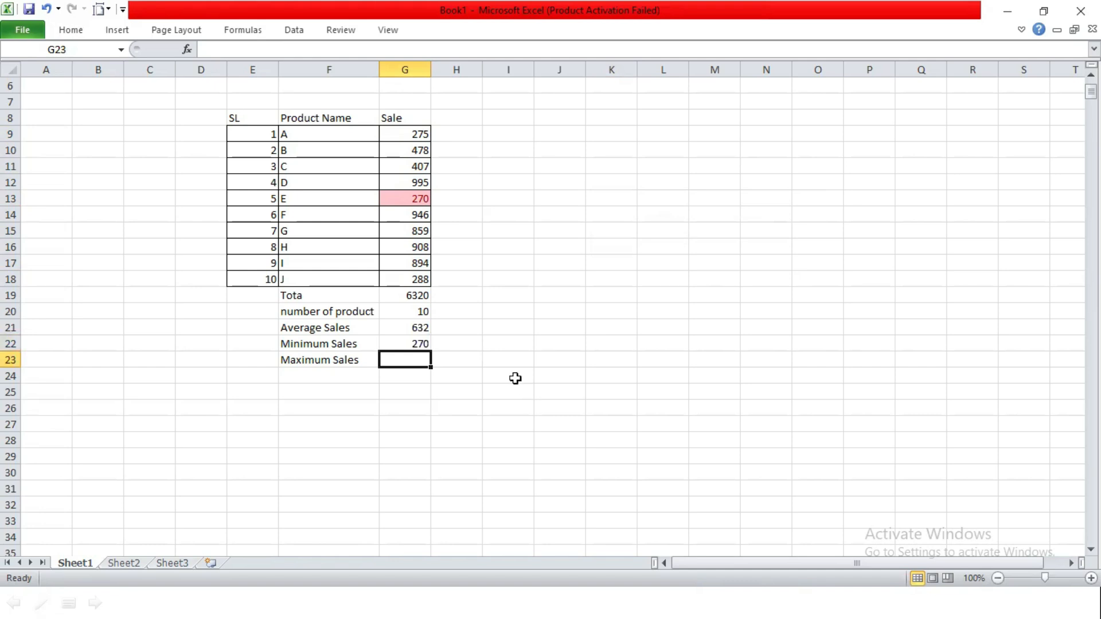
{"action": "type", "text": "="}
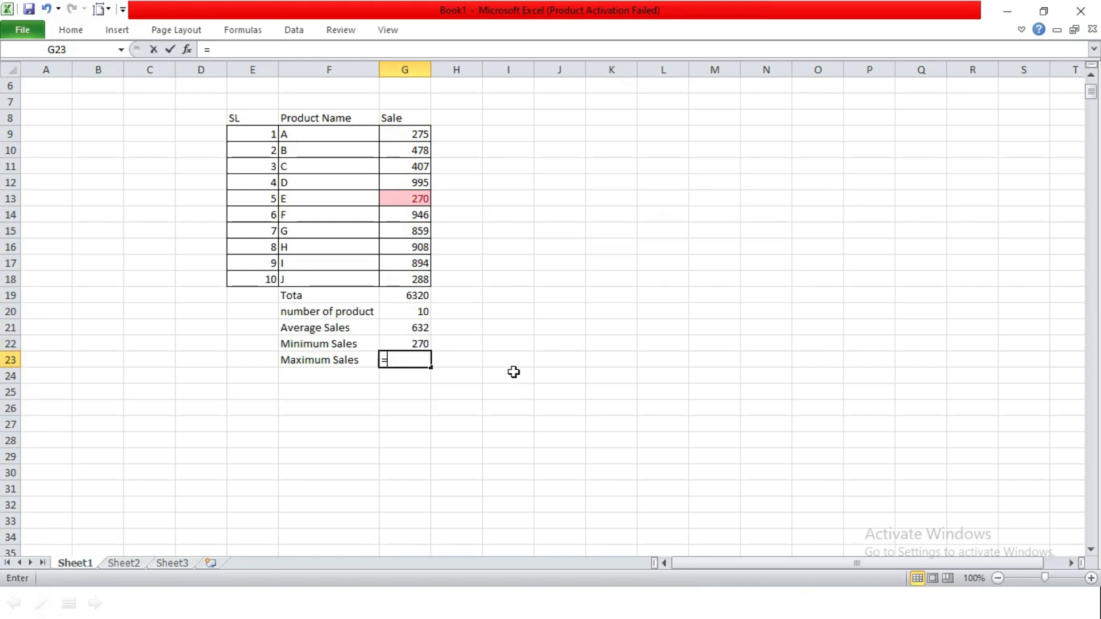
{"action": "type", "text": "max"}
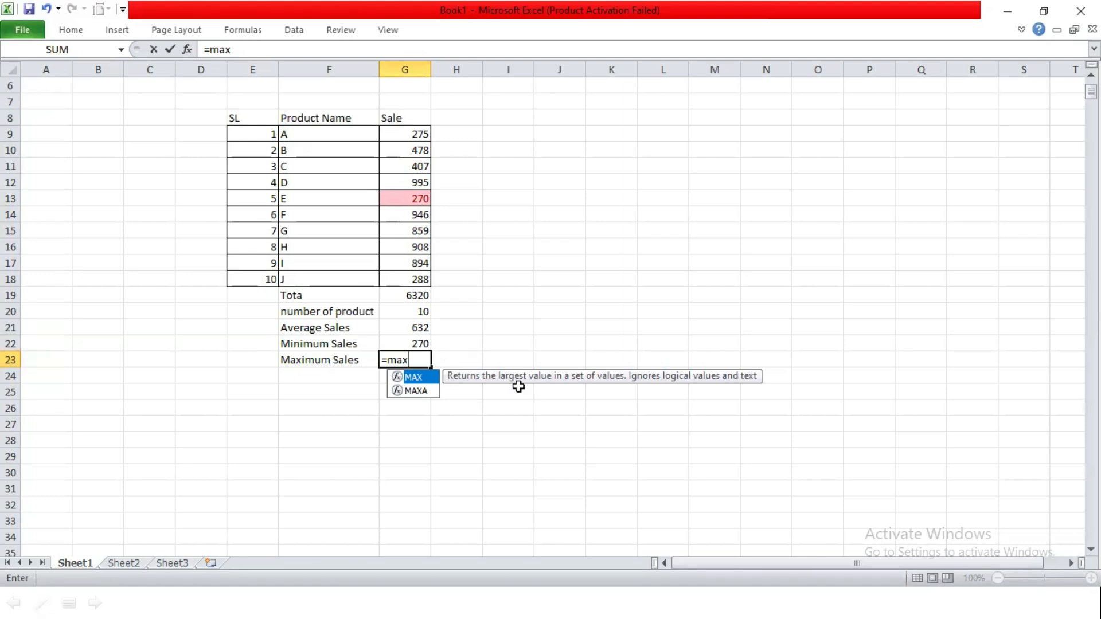
{"action": "key", "text": "Tab"}
{"action": "left_click_drag", "start_coordinate": [401, 135], "coordinate": [401, 281]}
{"action": "key", "text": "Return"}
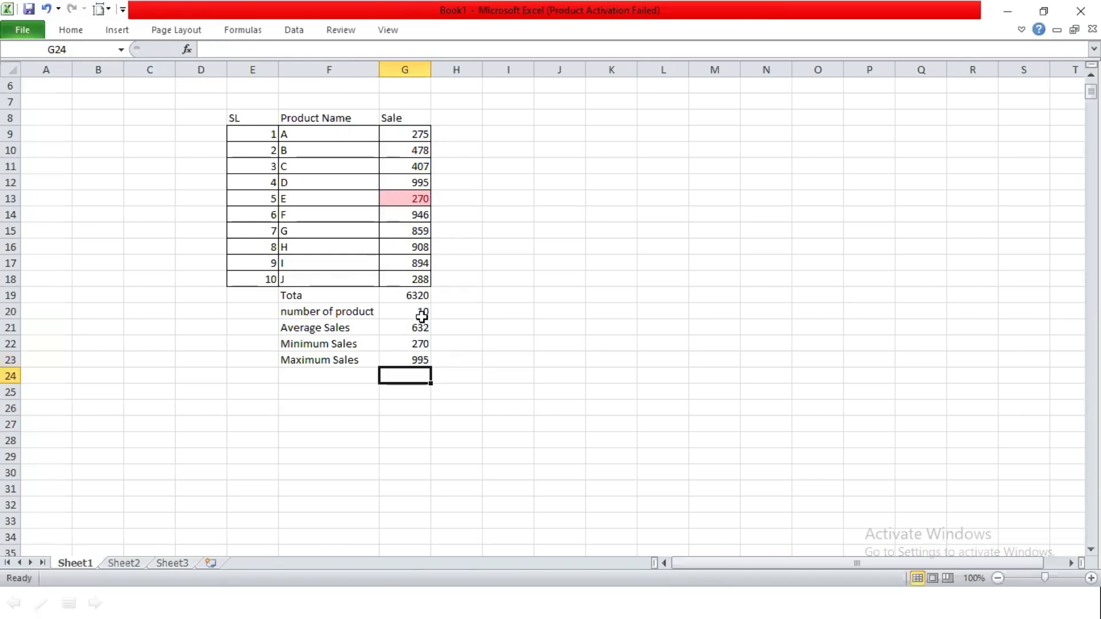
{"action": "left_click", "coordinate": [413, 358]}
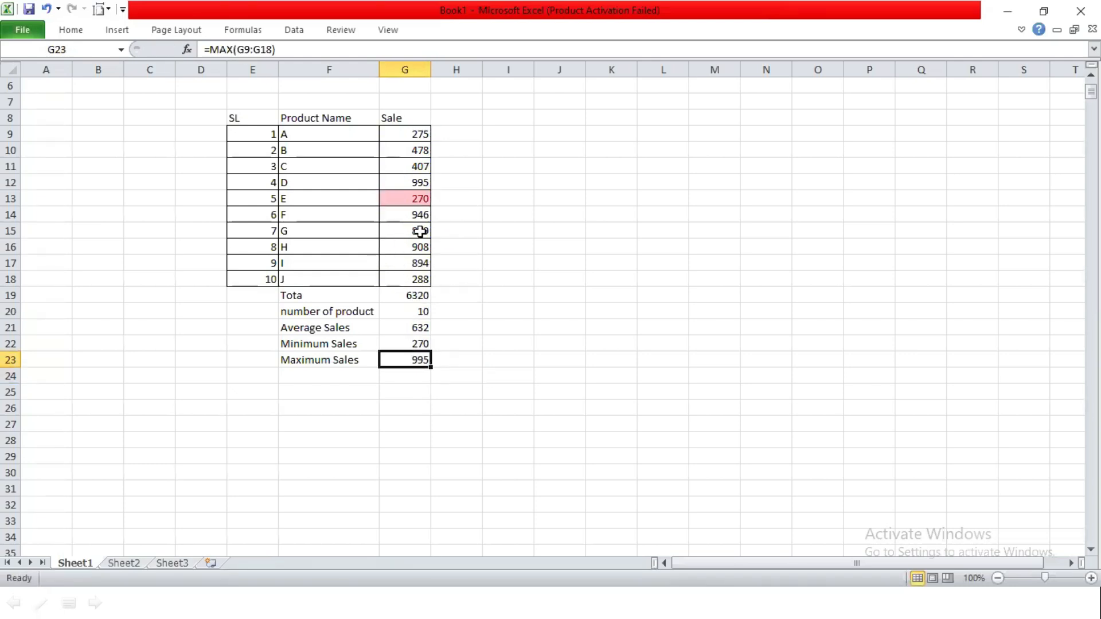
Set up a Top 10 Items conditional formatting rule on G9:G18, limited to 1 item and using Custom Format
{"action": "left_click_drag", "start_coordinate": [406, 134], "coordinate": [407, 279]}
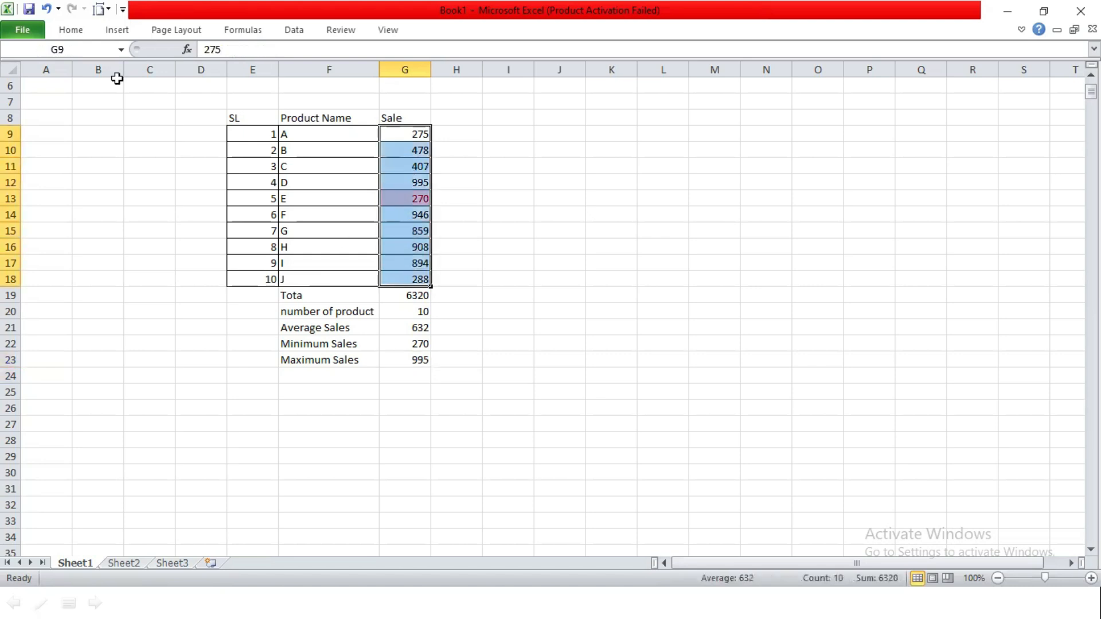
{"action": "left_click", "coordinate": [71, 29]}
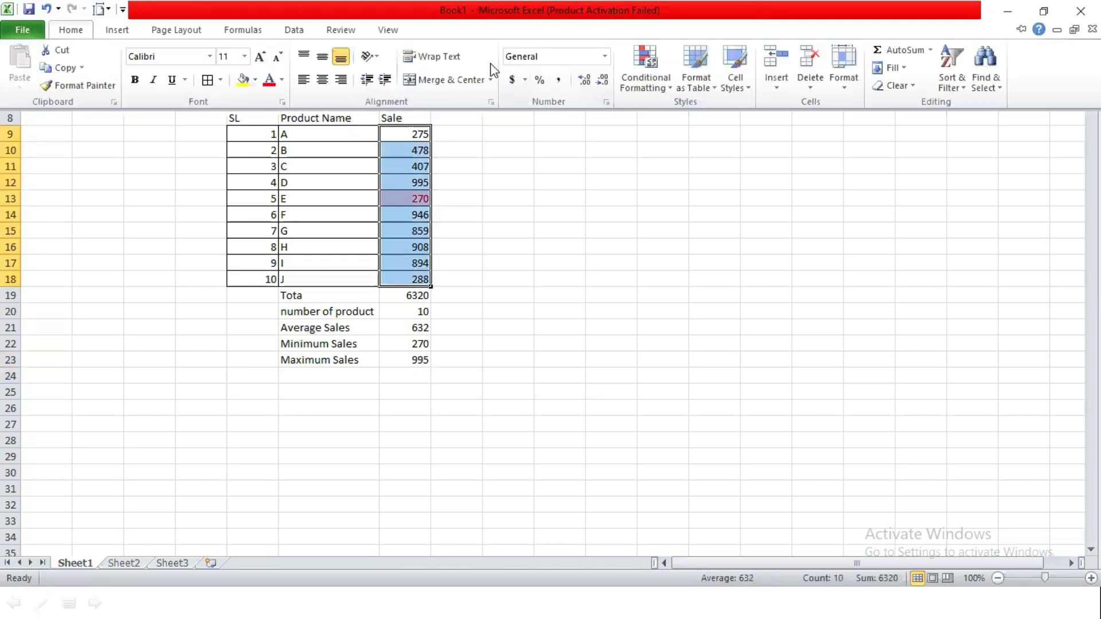
{"action": "left_click", "coordinate": [646, 67]}
{"action": "mouse_move", "coordinate": [662, 153]}
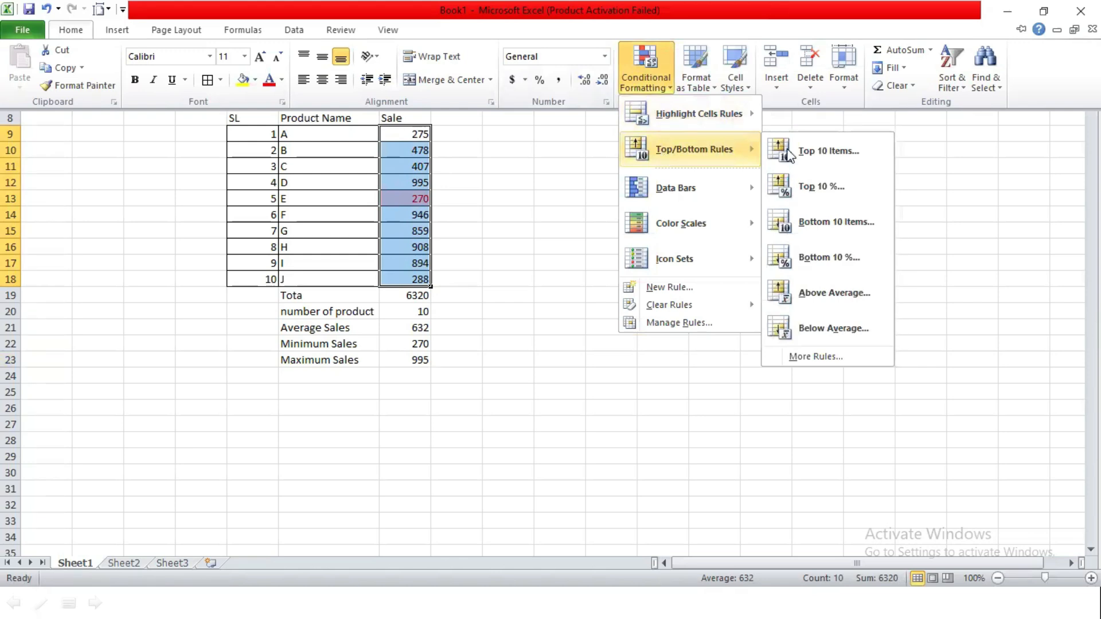
{"action": "left_click", "coordinate": [827, 151]}
{"action": "type", "text": "1"}
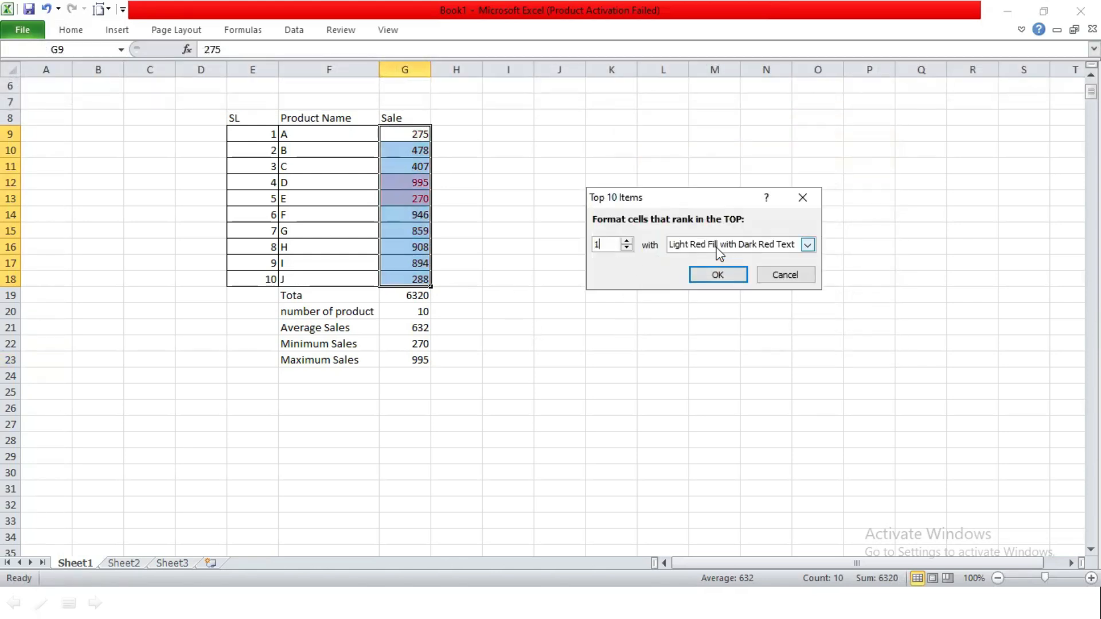
{"action": "left_click", "coordinate": [717, 248]}
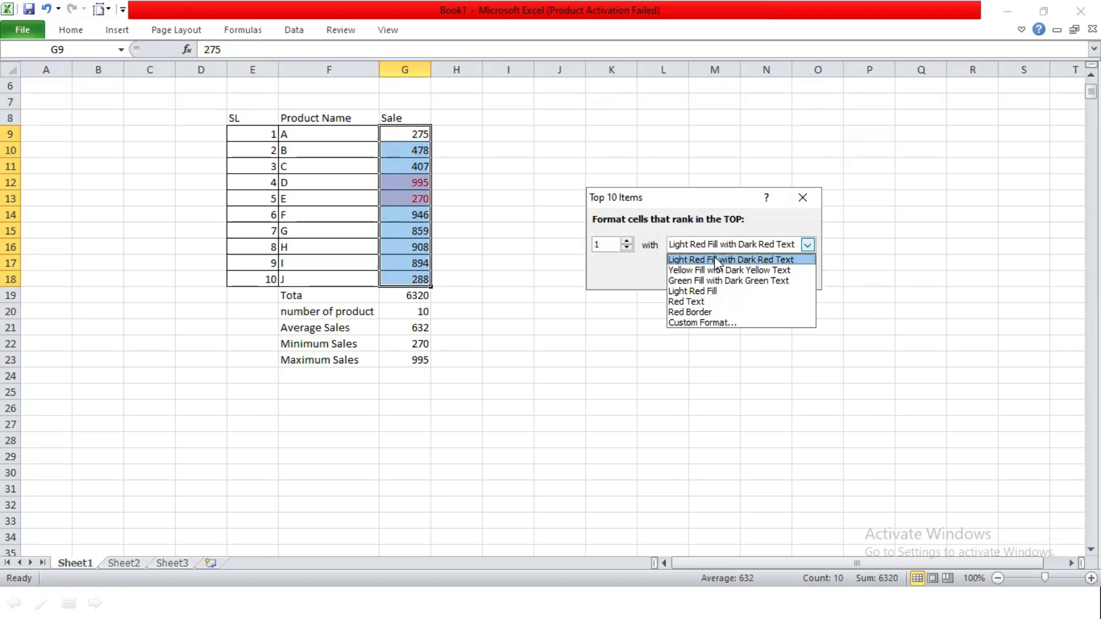
{"action": "left_click", "coordinate": [704, 324]}
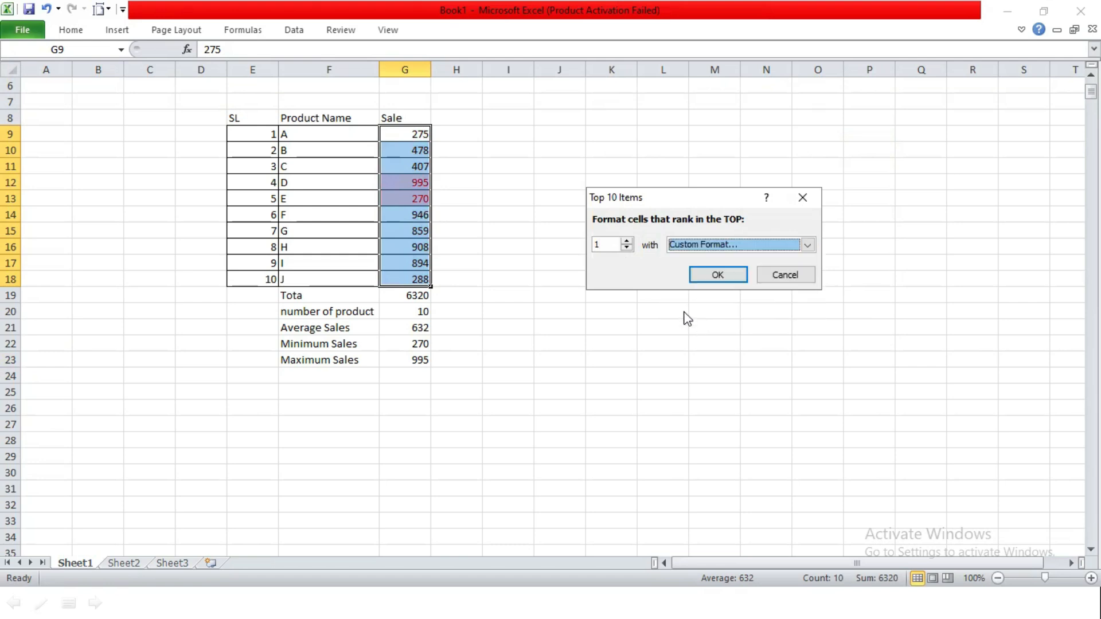
Give the top-item rule an orange background fill, apply it, and check the highlighted sale in G12
{"action": "left_click", "coordinate": [728, 273]}
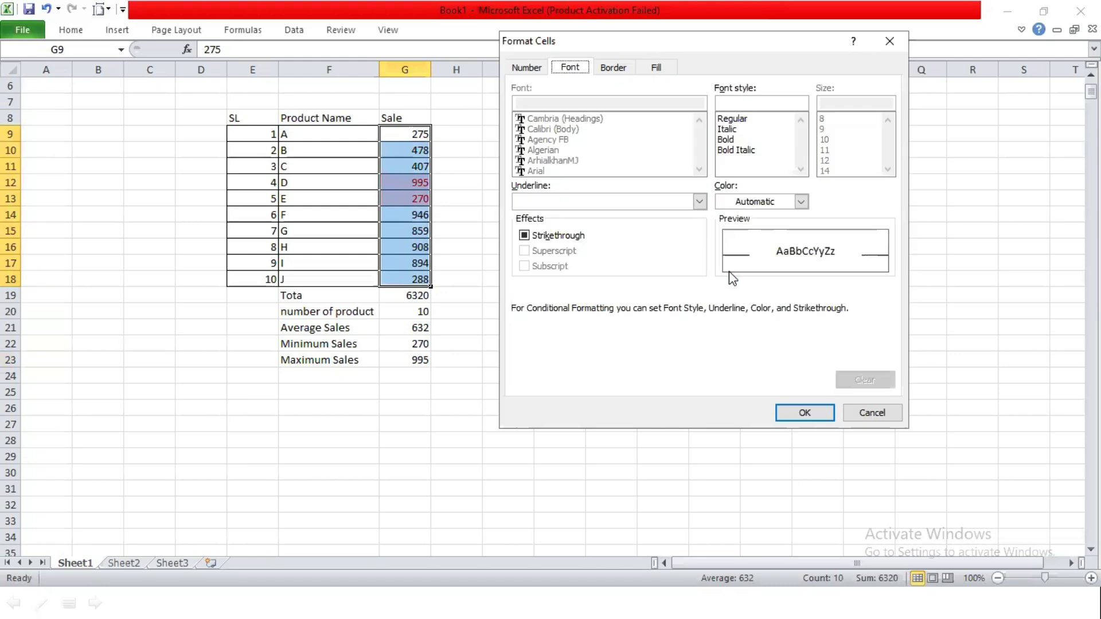
{"action": "left_click", "coordinate": [654, 67]}
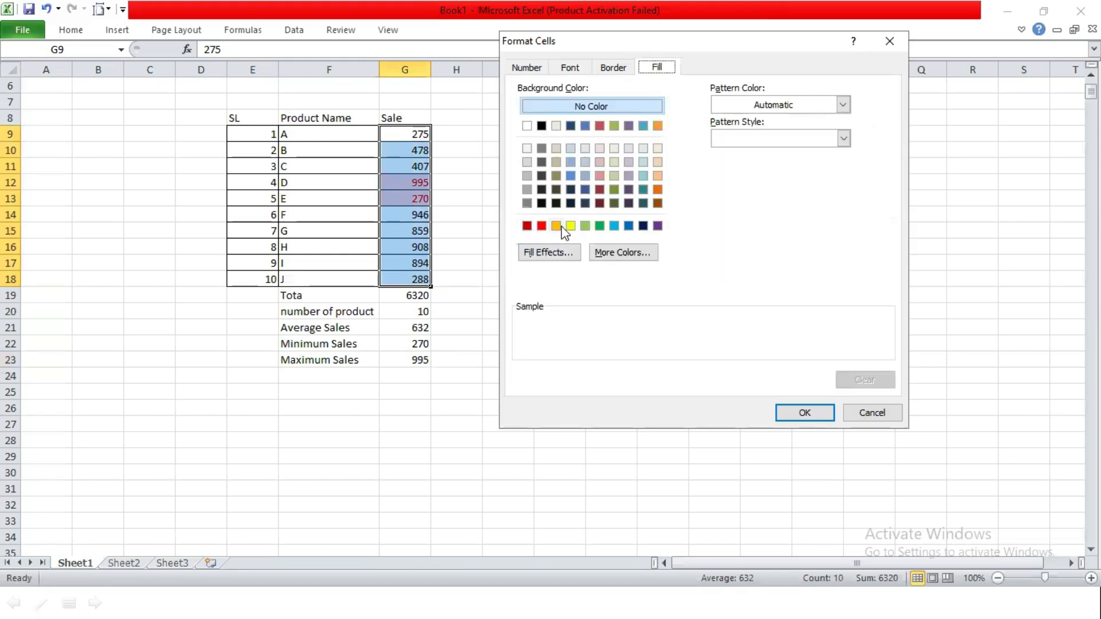
{"action": "left_click", "coordinate": [658, 190]}
{"action": "left_click", "coordinate": [657, 125]}
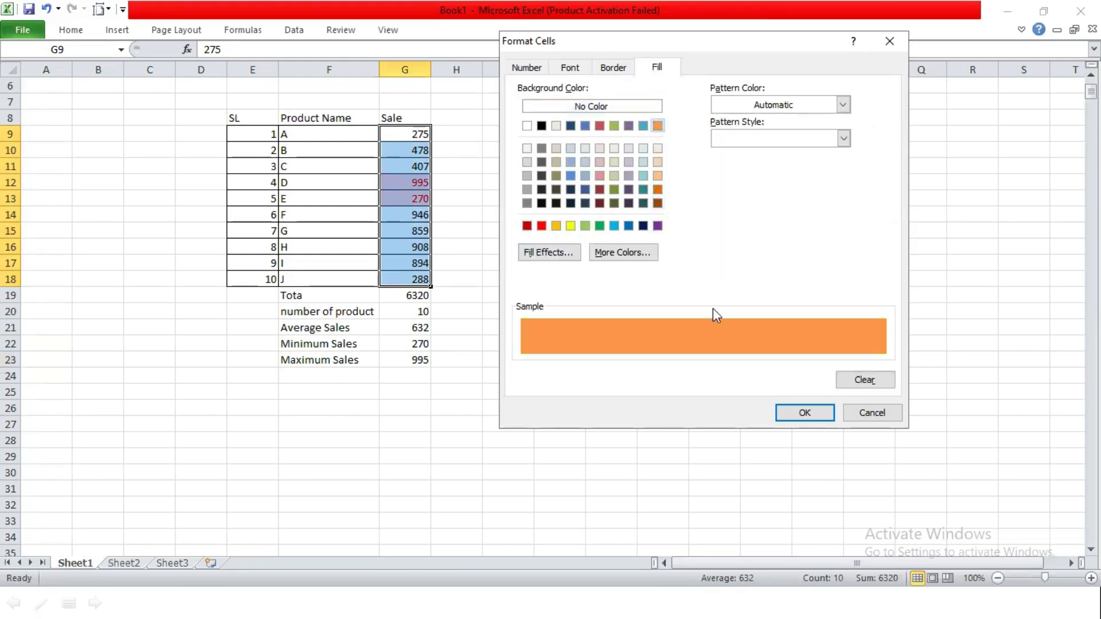
{"action": "left_click", "coordinate": [783, 413]}
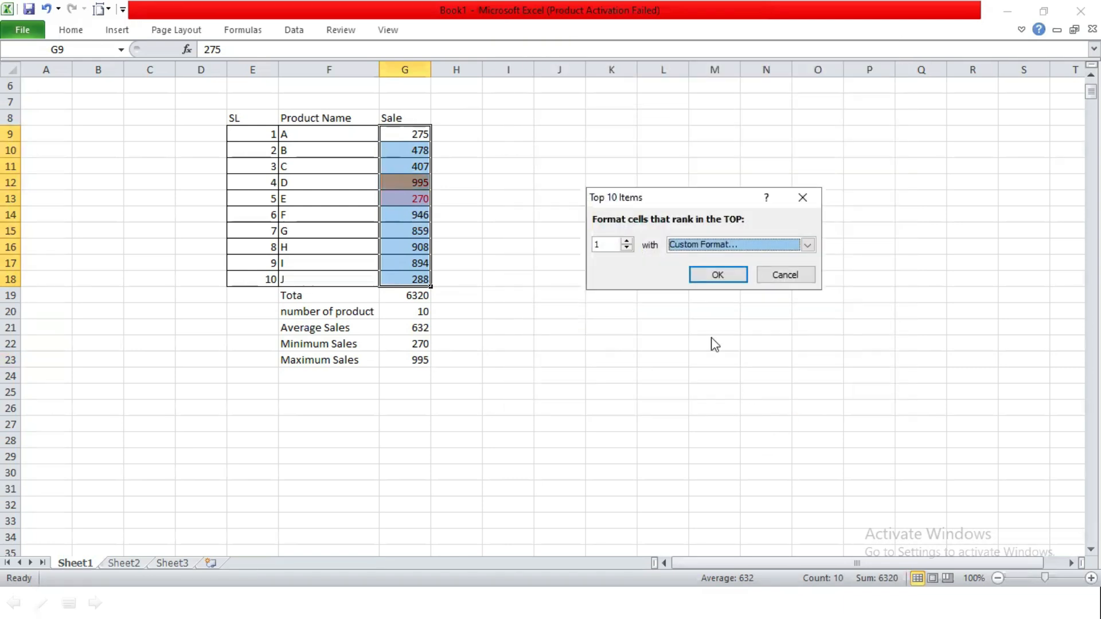
{"action": "left_click", "coordinate": [719, 274]}
{"action": "left_click", "coordinate": [532, 289]}
{"action": "left_click", "coordinate": [427, 182]}
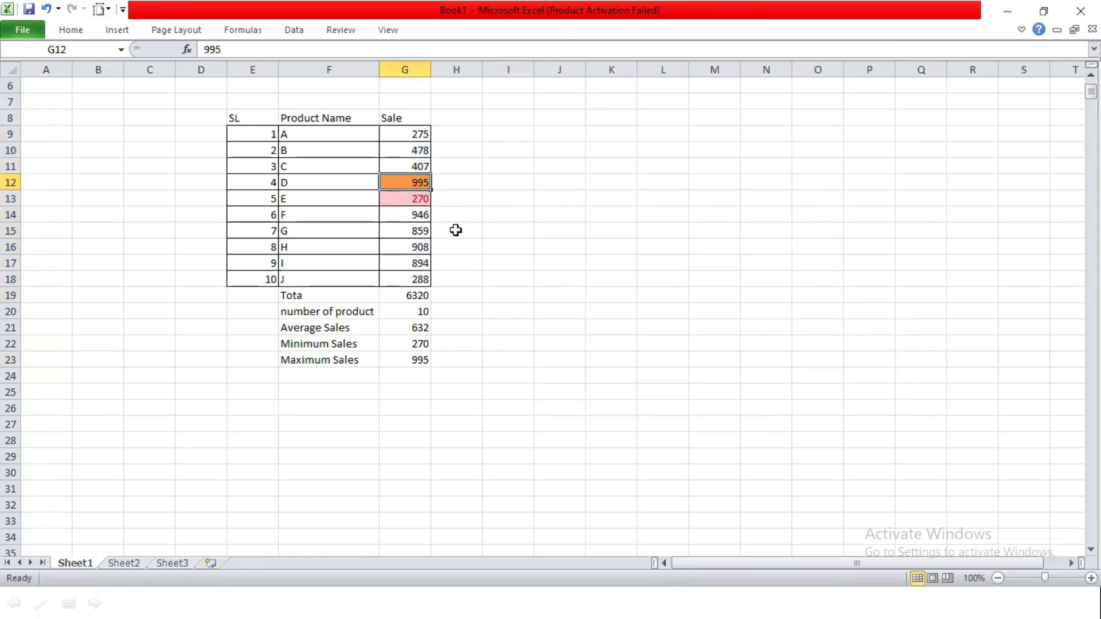
Set product H's sale in G16 to 1000, and check the maximum sales formula and the summary rows
{"action": "left_click", "coordinate": [418, 247]}
{"action": "type", "text": "1000"}
{"action": "key", "text": "Return"}
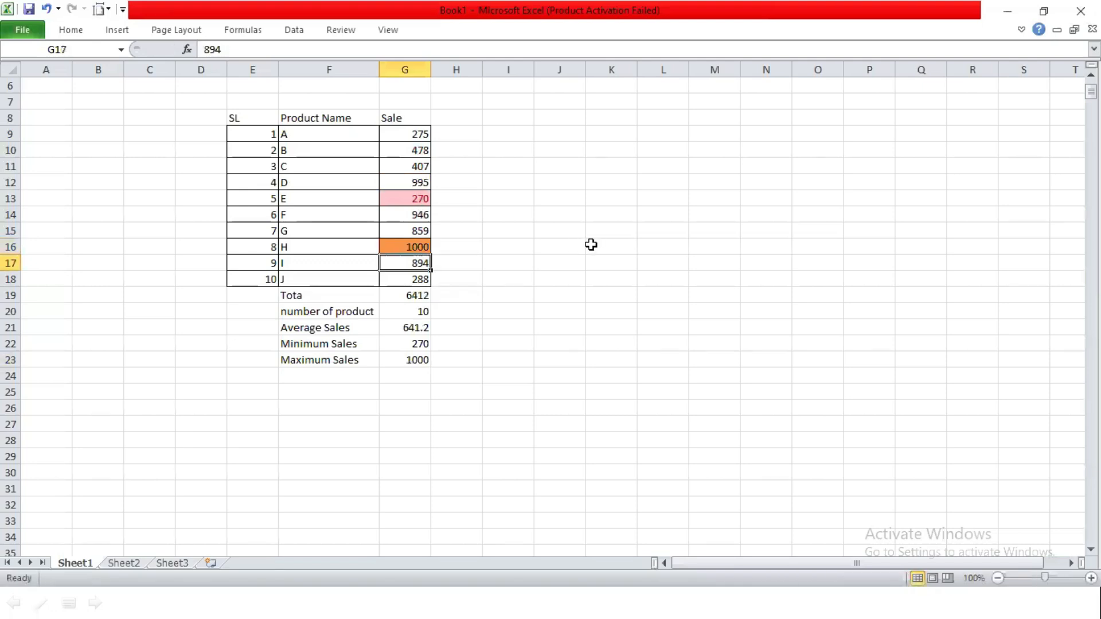
{"action": "left_click", "coordinate": [418, 361]}
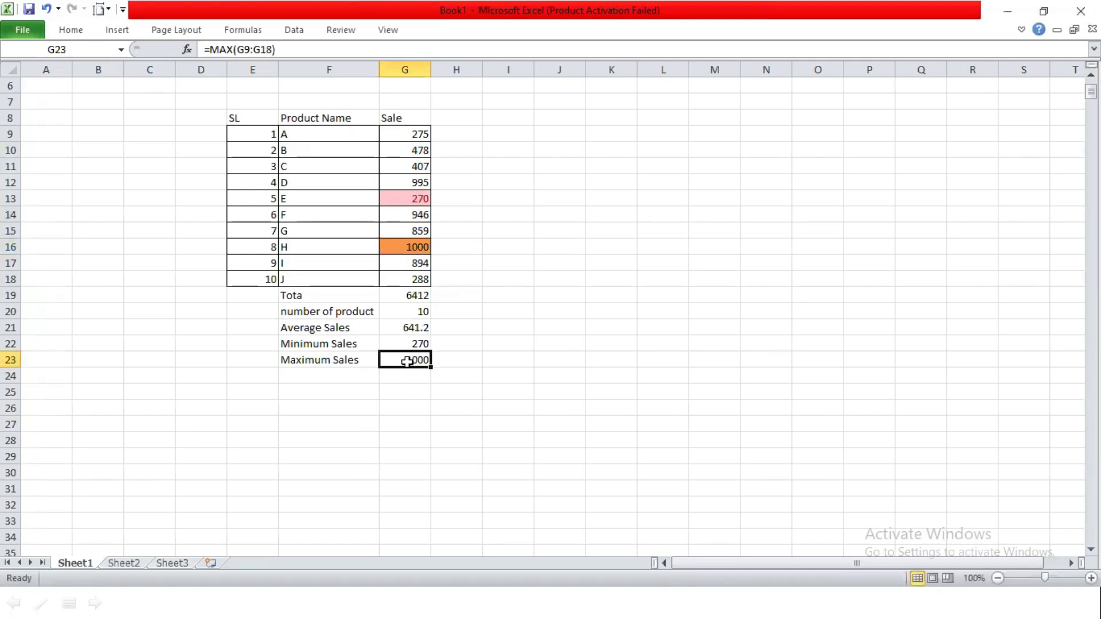
{"action": "left_click_drag", "start_coordinate": [302, 296], "coordinate": [392, 360]}
{"action": "left_click", "coordinate": [526, 358]}
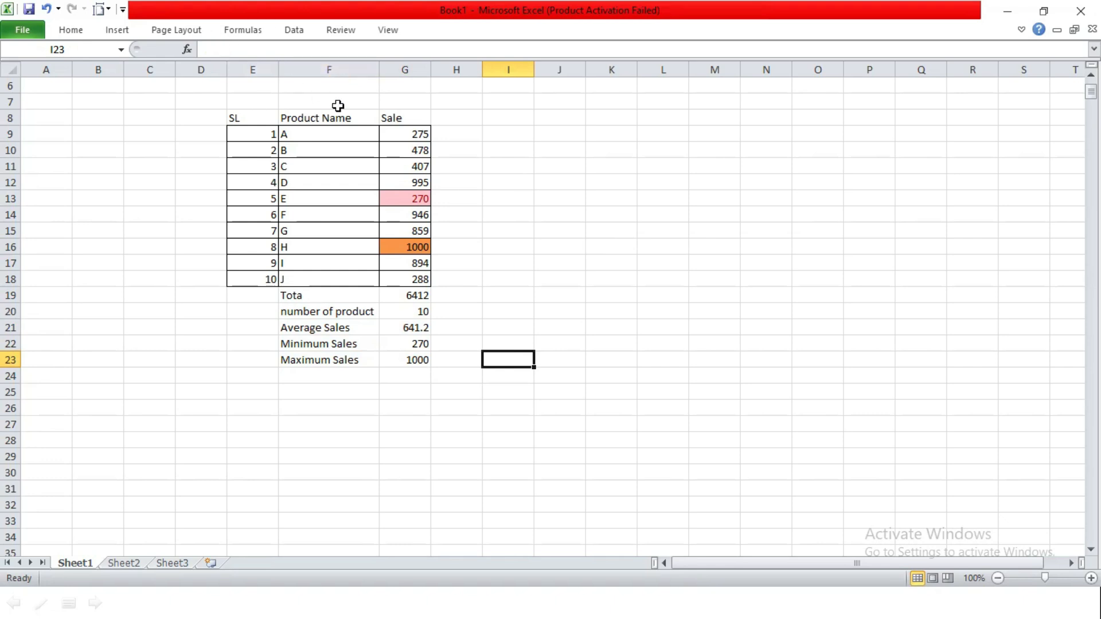
Enter =SUM(G9:G18) in H19 to repeat the total sales calculation
{"action": "left_click", "coordinate": [455, 302]}
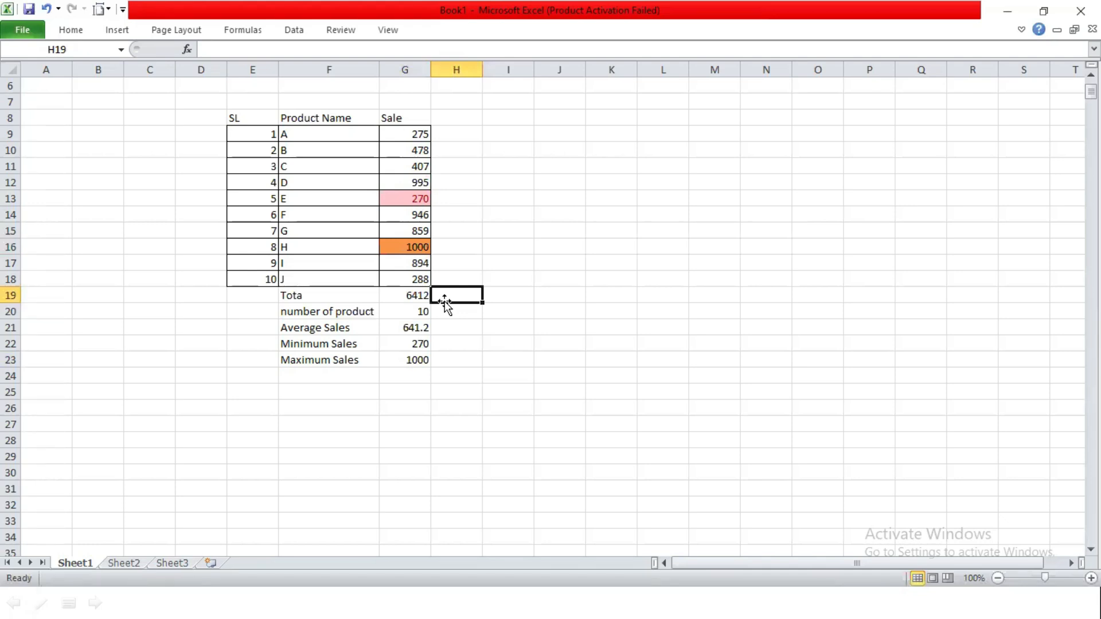
{"action": "type", "text": "=sum"}
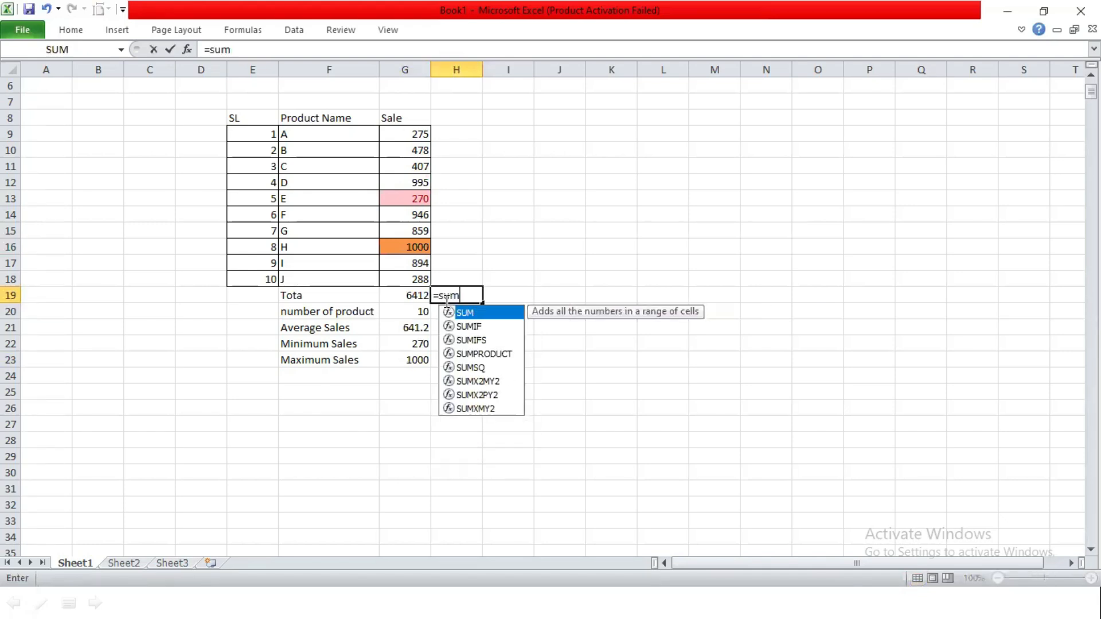
{"action": "key", "text": "Tab"}
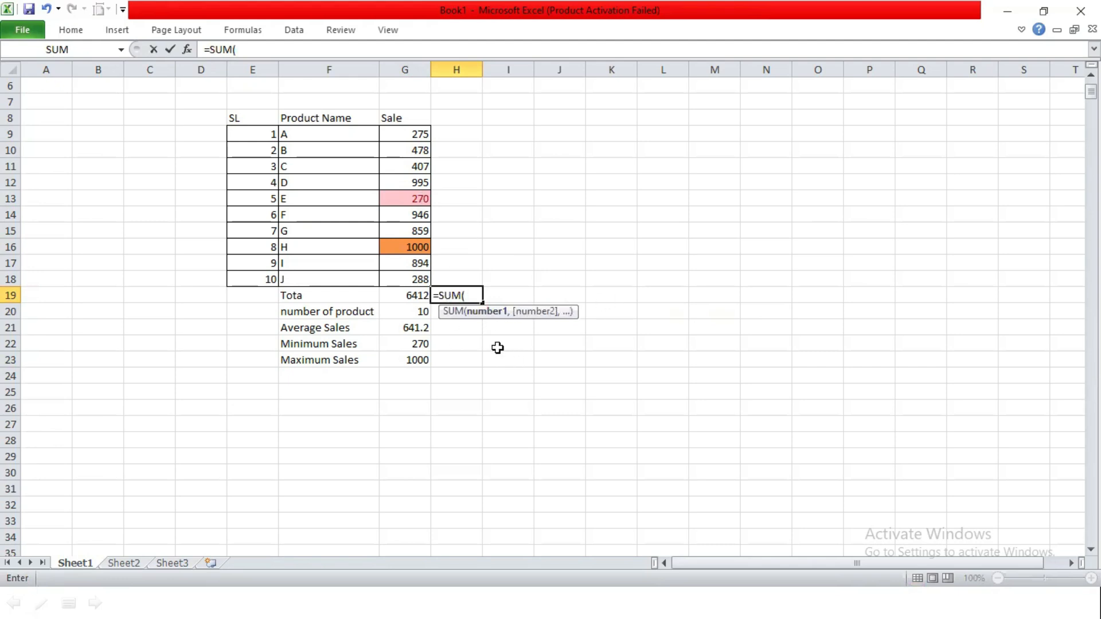
{"action": "left_click", "coordinate": [400, 133]}
{"action": "left_click_drag", "start_coordinate": [401, 133], "coordinate": [418, 279]}
{"action": "left_click_drag", "start_coordinate": [405, 133], "coordinate": [414, 278]}
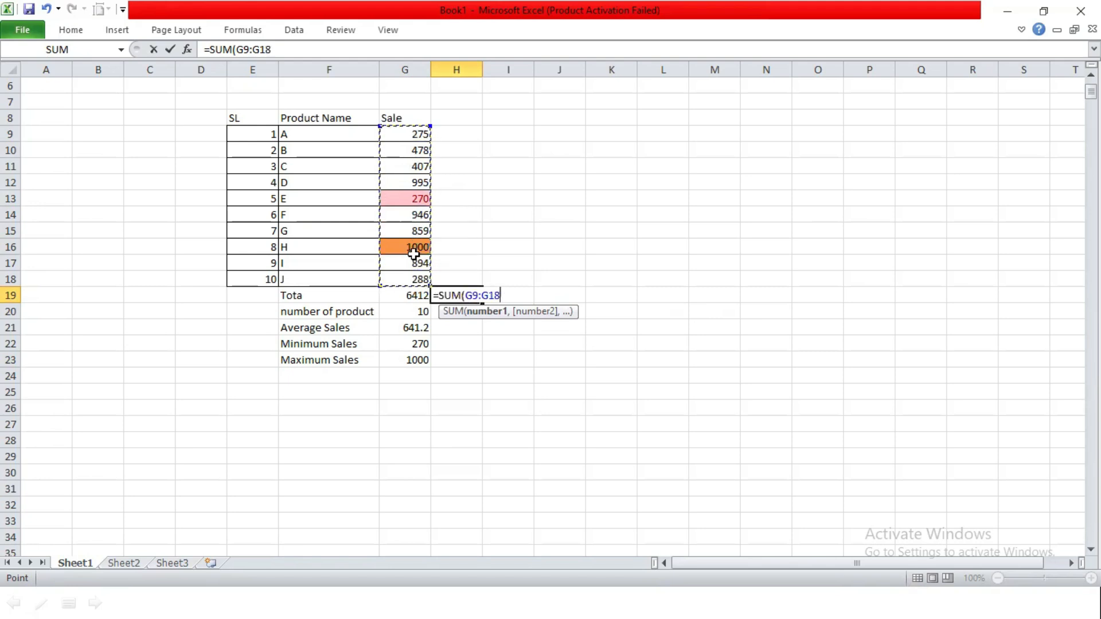
{"action": "key", "text": "Return"}
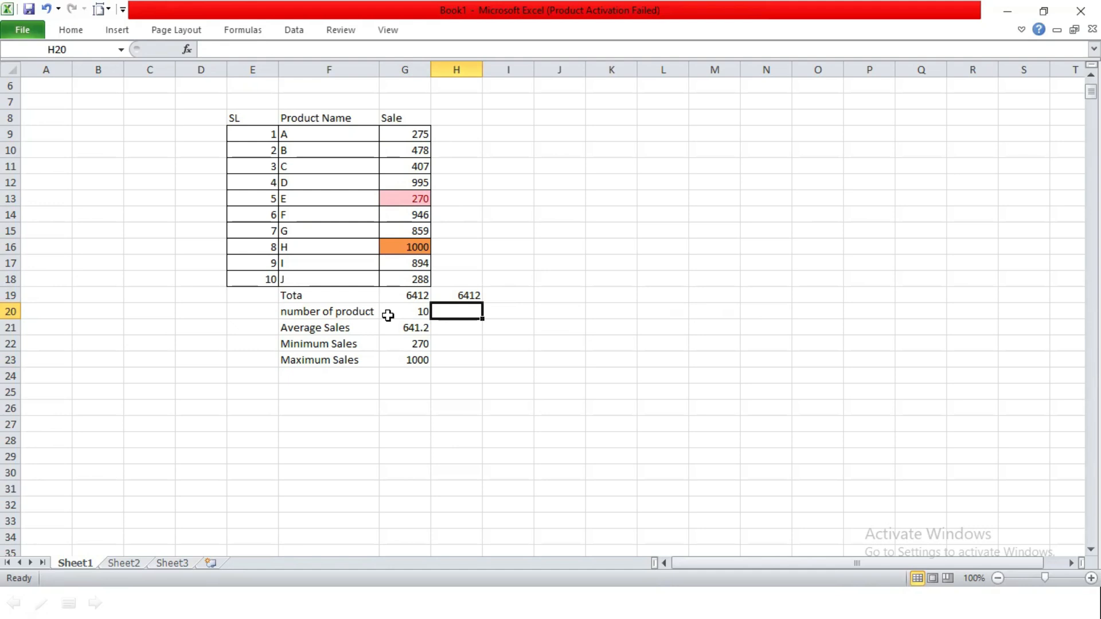
Enter =COUNTA(F9:F18) in H20 to count the product names
{"action": "type", "text": "=cxount"}
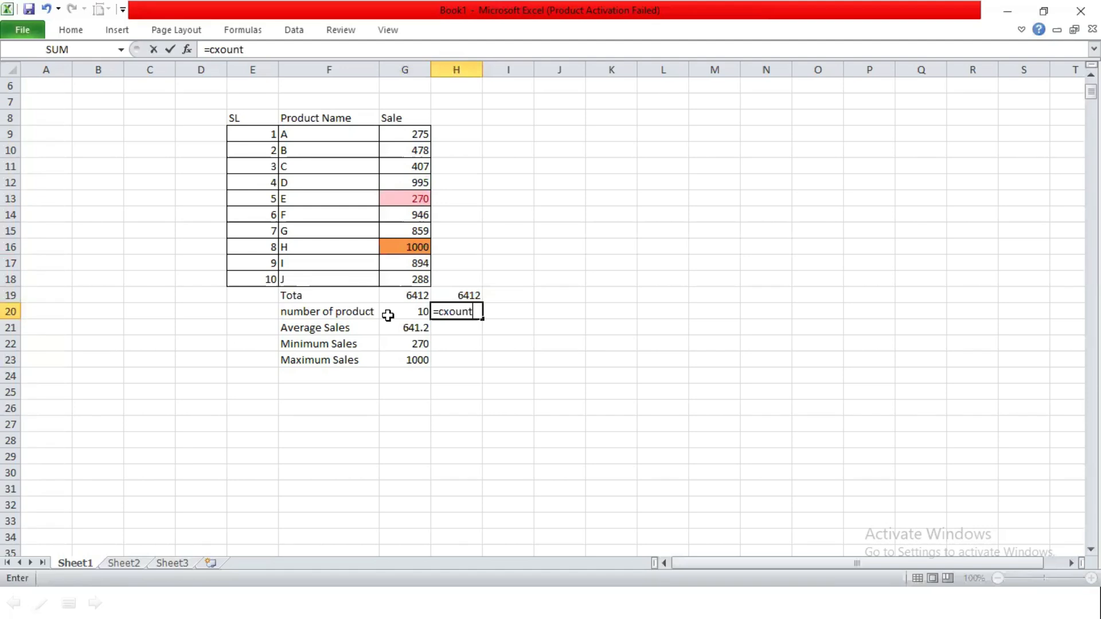
{"action": "key", "text": "BackSpace"}
{"action": "key", "text": "BackSpace"}
{"action": "key", "text": "BackSpace"}
{"action": "key", "text": "BackSpace"}
{"action": "key", "text": "BackSpace"}
{"action": "type", "text": "ount"}
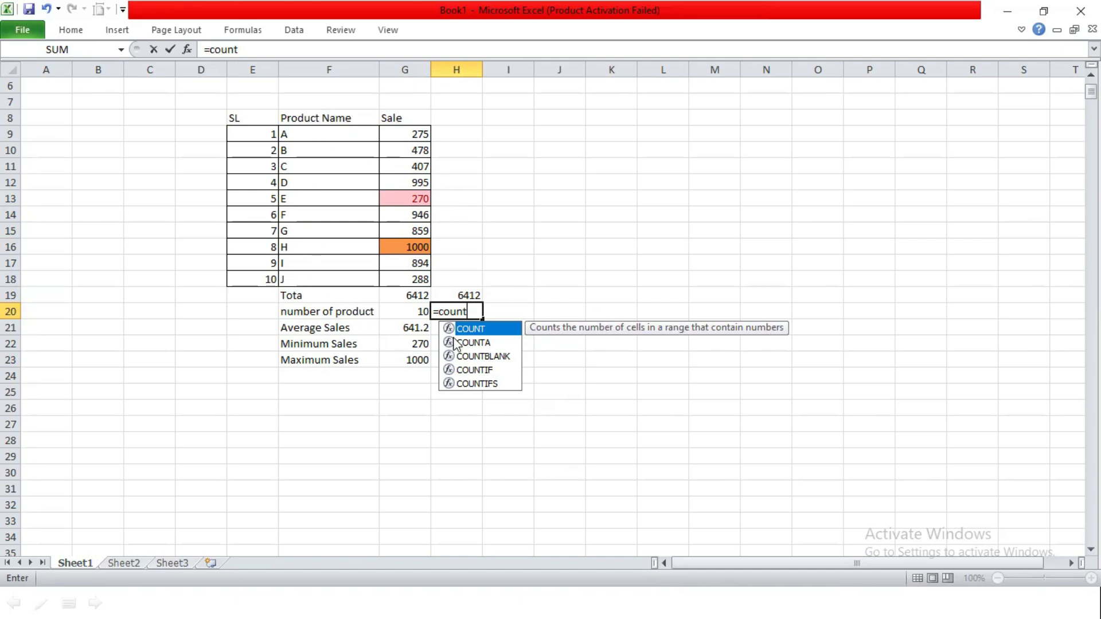
{"action": "left_click", "coordinate": [477, 343]}
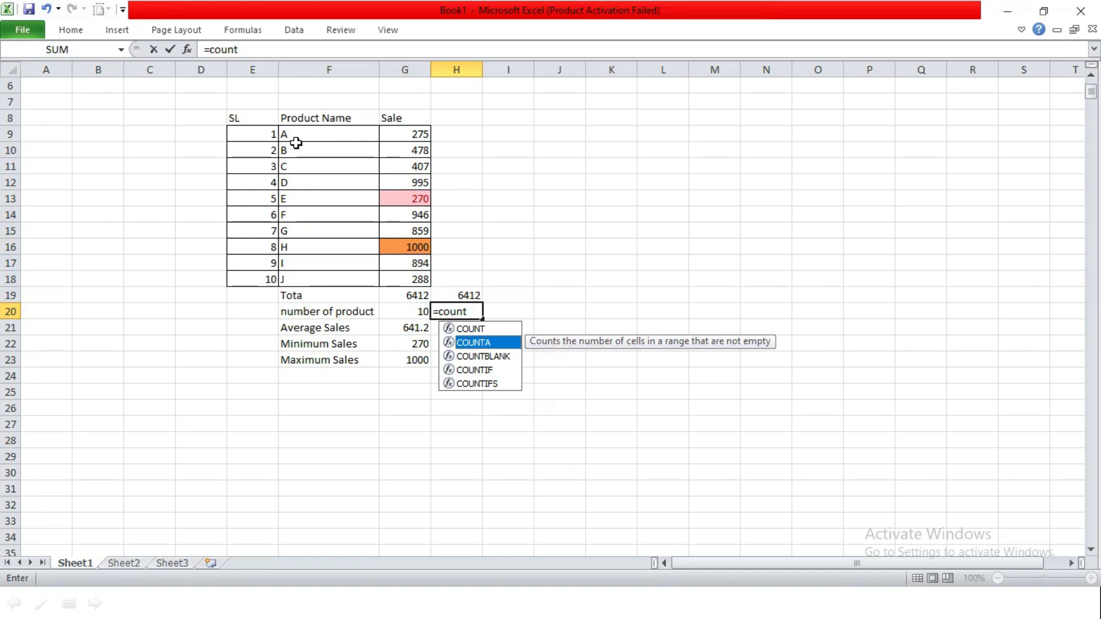
{"action": "key", "text": "Tab"}
{"action": "left_click_drag", "start_coordinate": [290, 140], "coordinate": [303, 280]}
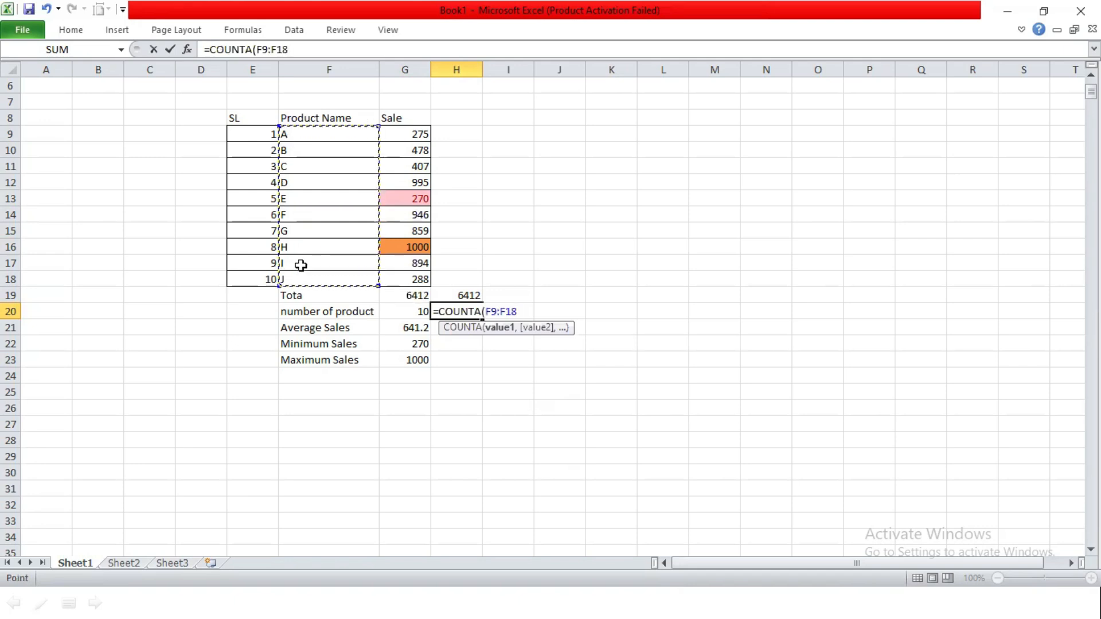
{"action": "key", "text": "Return"}
Clear product name E from F13 to test the product count, and re-enter E
{"action": "left_click", "coordinate": [288, 192]}
{"action": "key", "text": "Delete"}
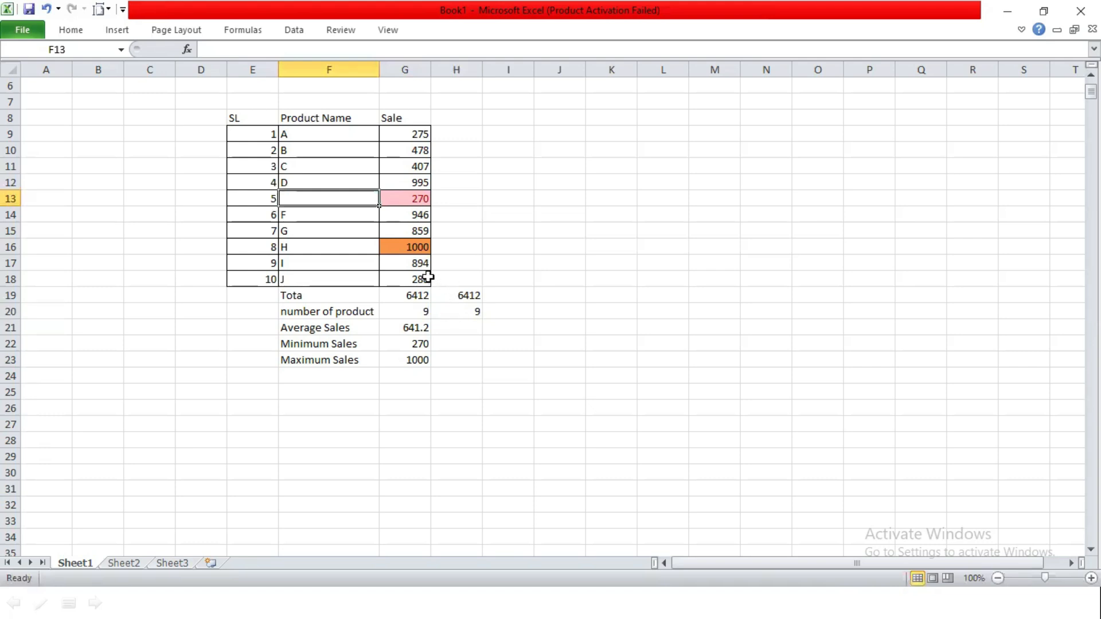
{"action": "type", "text": "E"}
{"action": "left_click", "coordinate": [473, 312]}
Enter =AVERAGE(G9:G18) in H21 to repeat the average sales calculation
{"action": "left_click", "coordinate": [452, 327]}
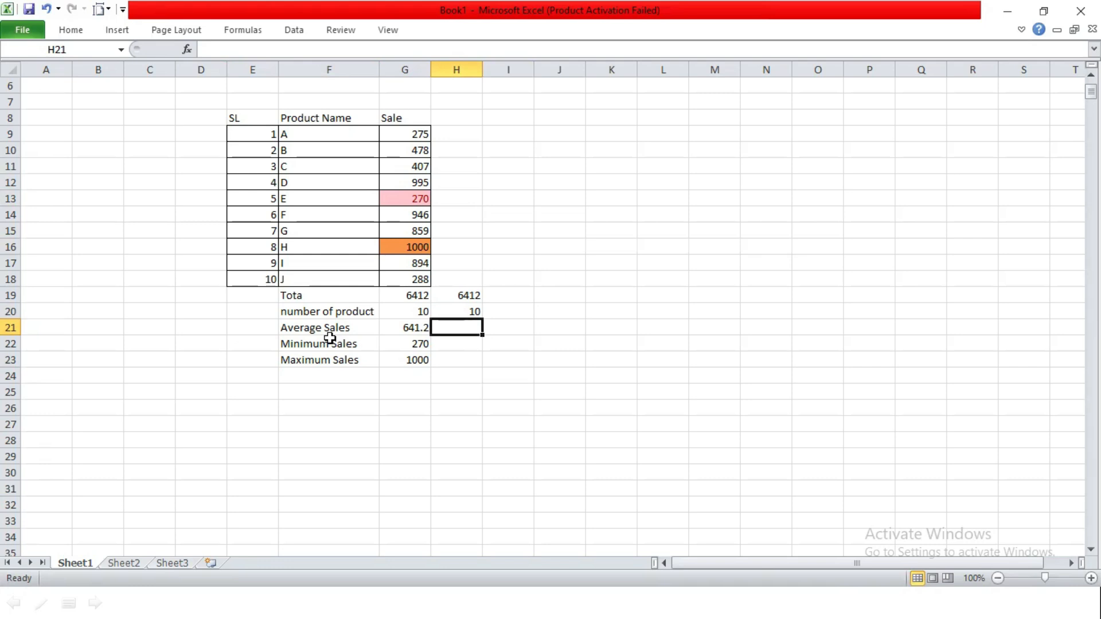
{"action": "type", "text": "=av"}
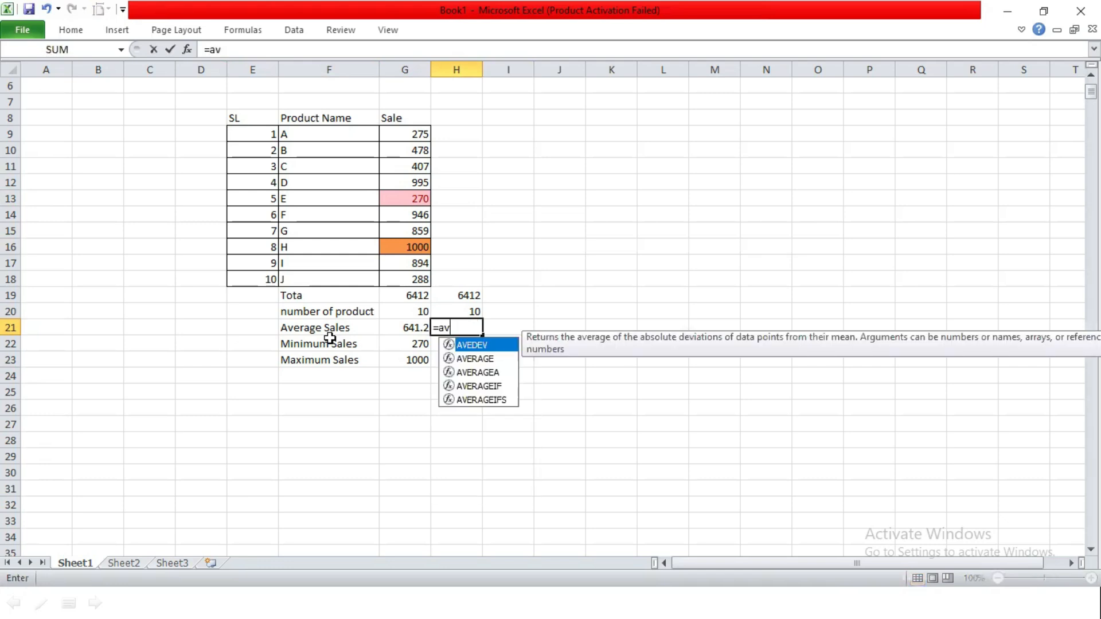
{"action": "type", "text": "erage"}
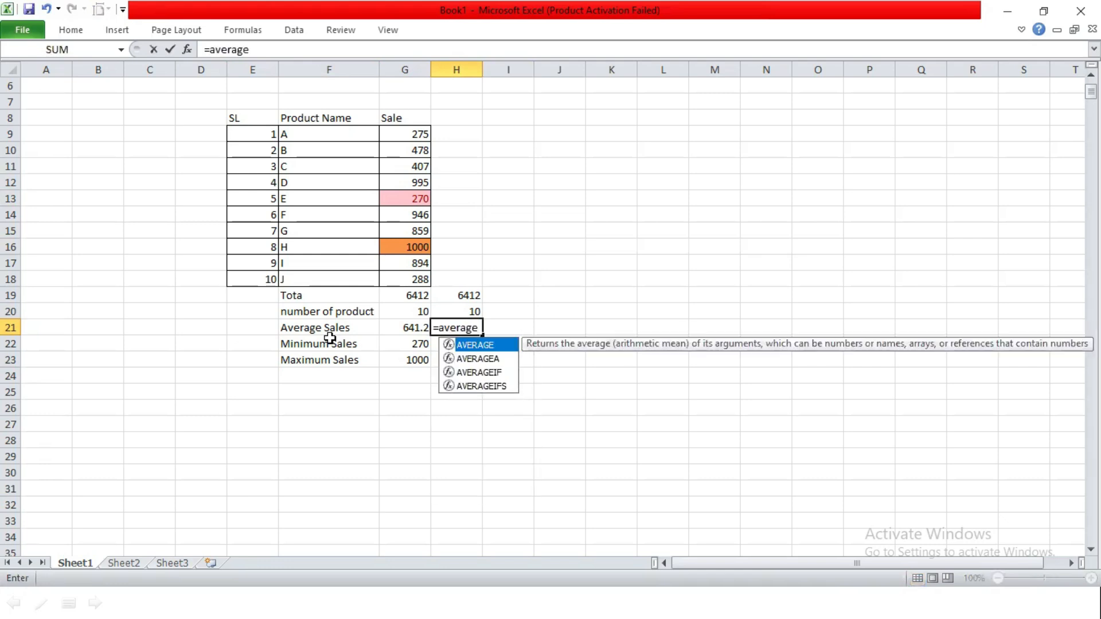
{"action": "key", "text": "Tab"}
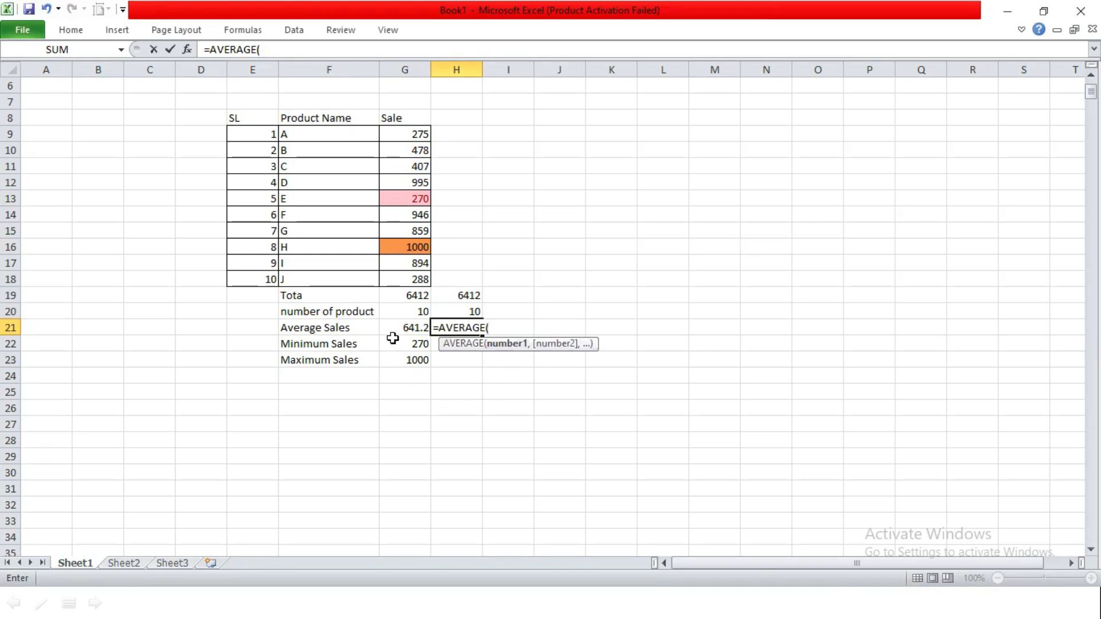
{"action": "left_click_drag", "start_coordinate": [396, 136], "coordinate": [386, 280]}
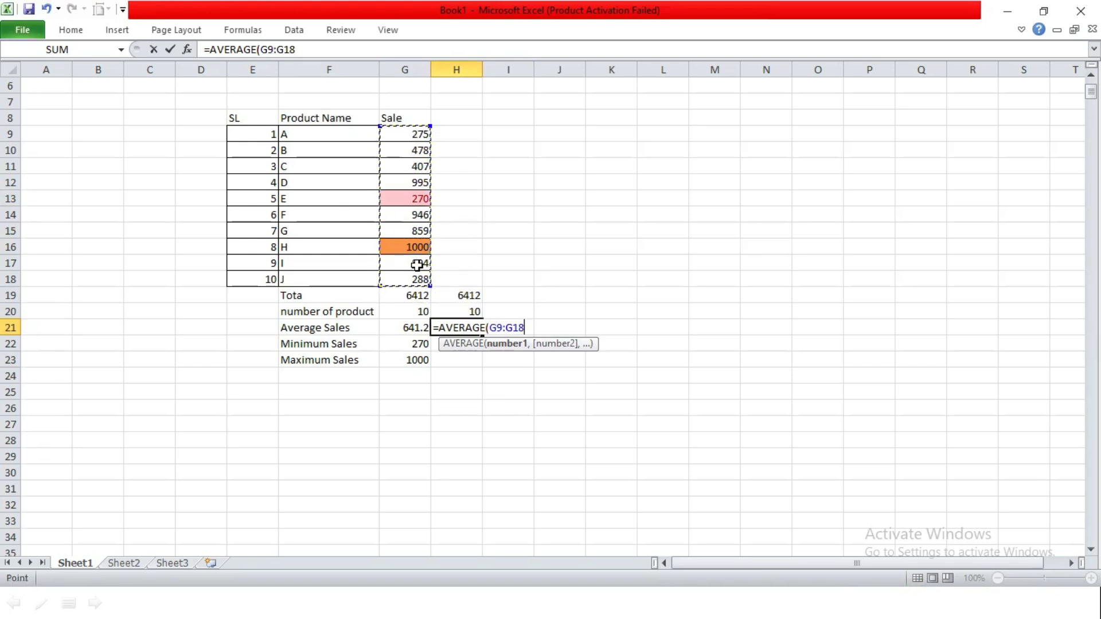
{"action": "key", "text": "Return"}
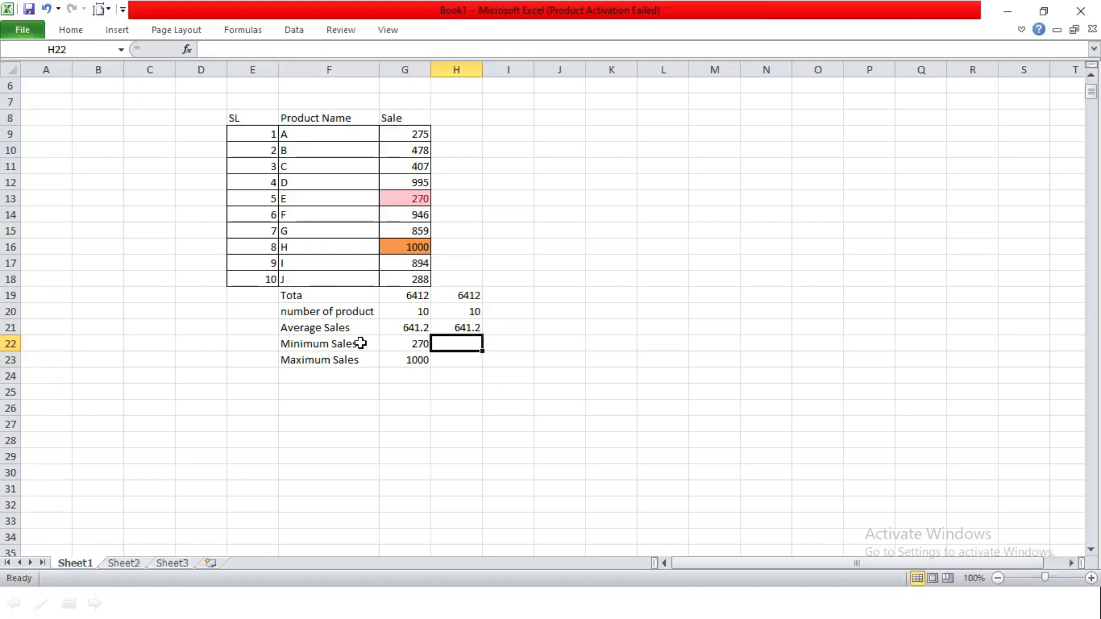
Enter =MIN(G9:G18) in H22 to repeat the minimum sales calculation
{"action": "type", "text": "=min"}
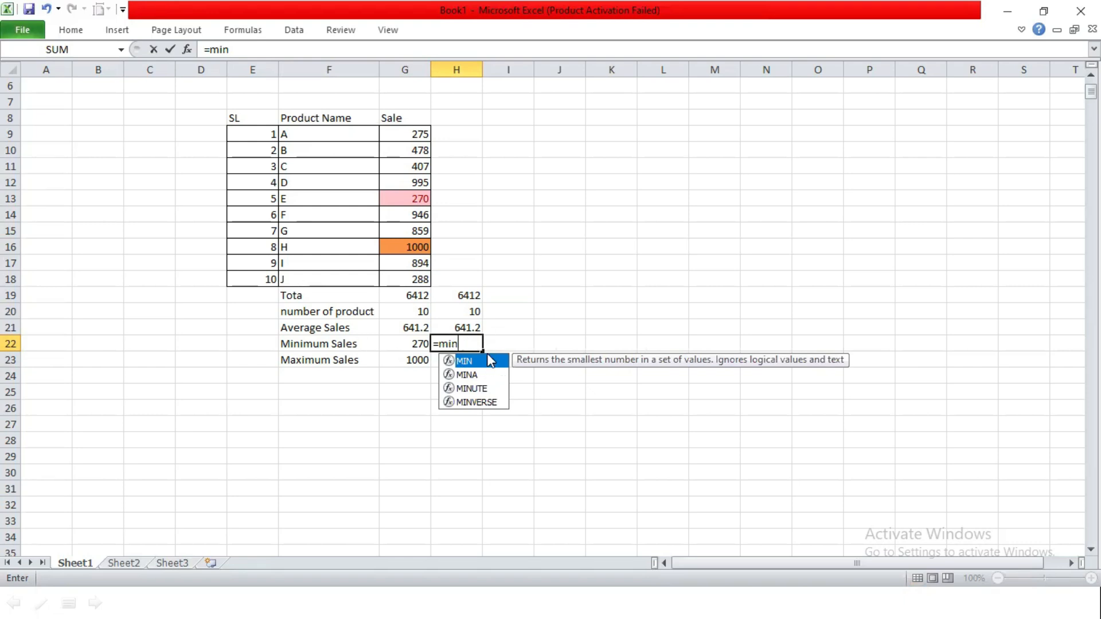
{"action": "double_click", "coordinate": [488, 359]}
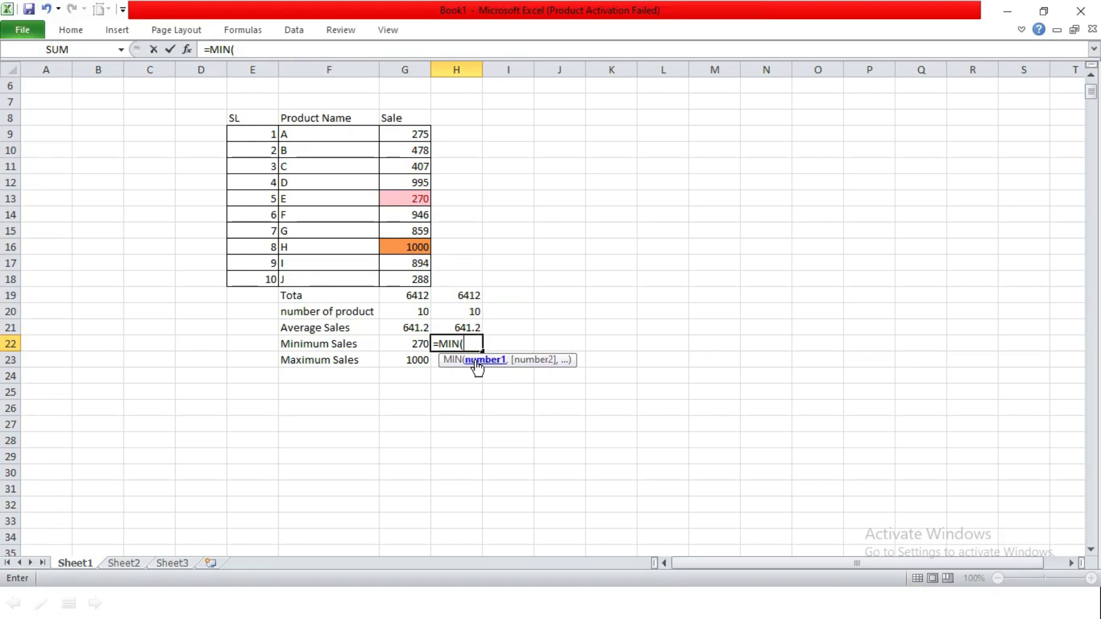
{"action": "left_click_drag", "start_coordinate": [411, 137], "coordinate": [406, 280]}
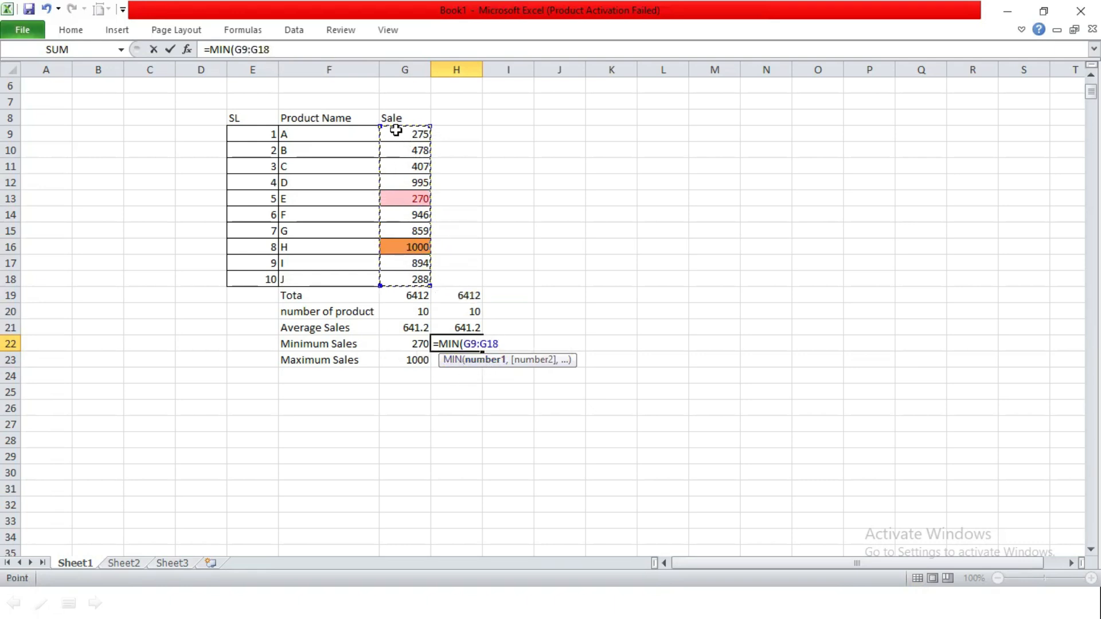
{"action": "type", "text": ")"}
{"action": "key", "text": "Return"}
Enter =MAX(G9:G18) in H23 to repeat the maximum sales calculation
{"action": "type", "text": "=mix"}
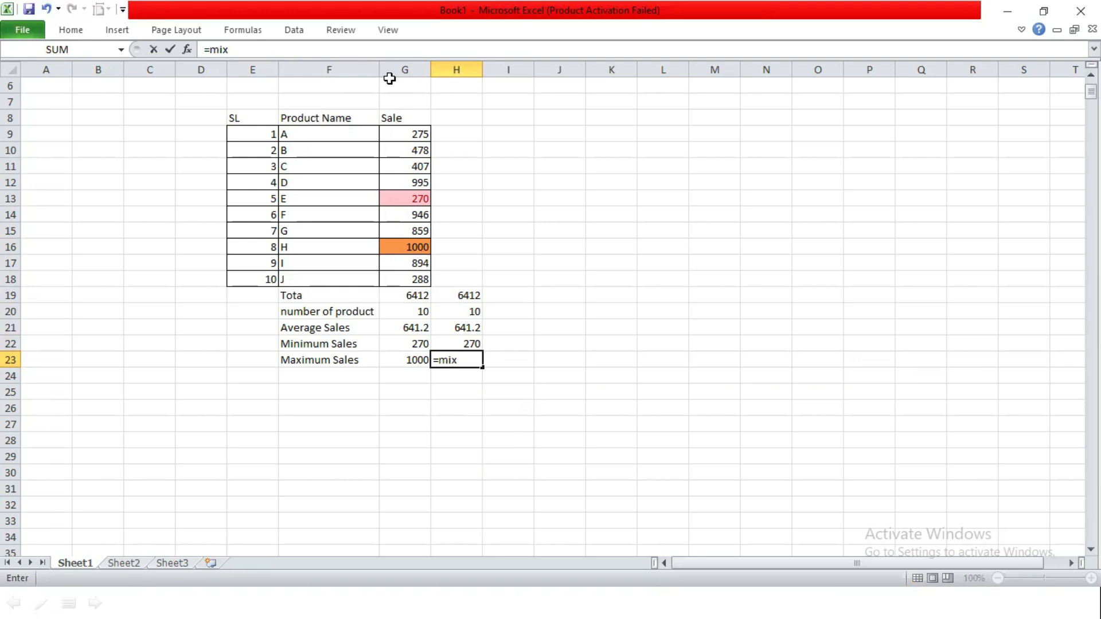
{"action": "key", "text": "BackSpace"}
{"action": "key", "text": "BackSpace"}
{"action": "type", "text": "a"}
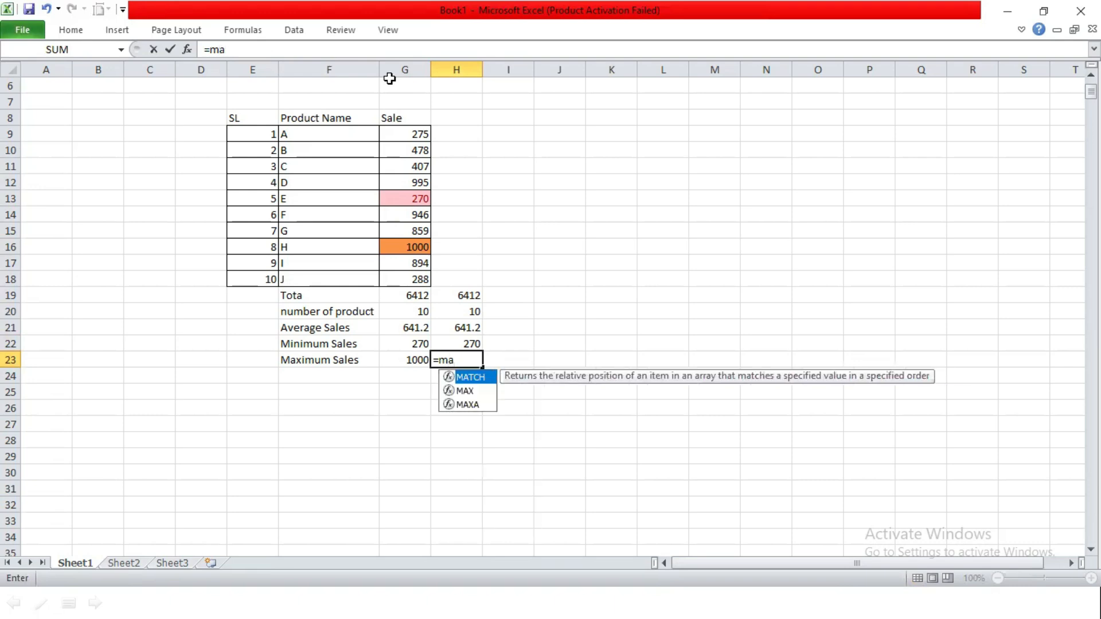
{"action": "type", "text": "x"}
{"action": "key", "text": "Tab"}
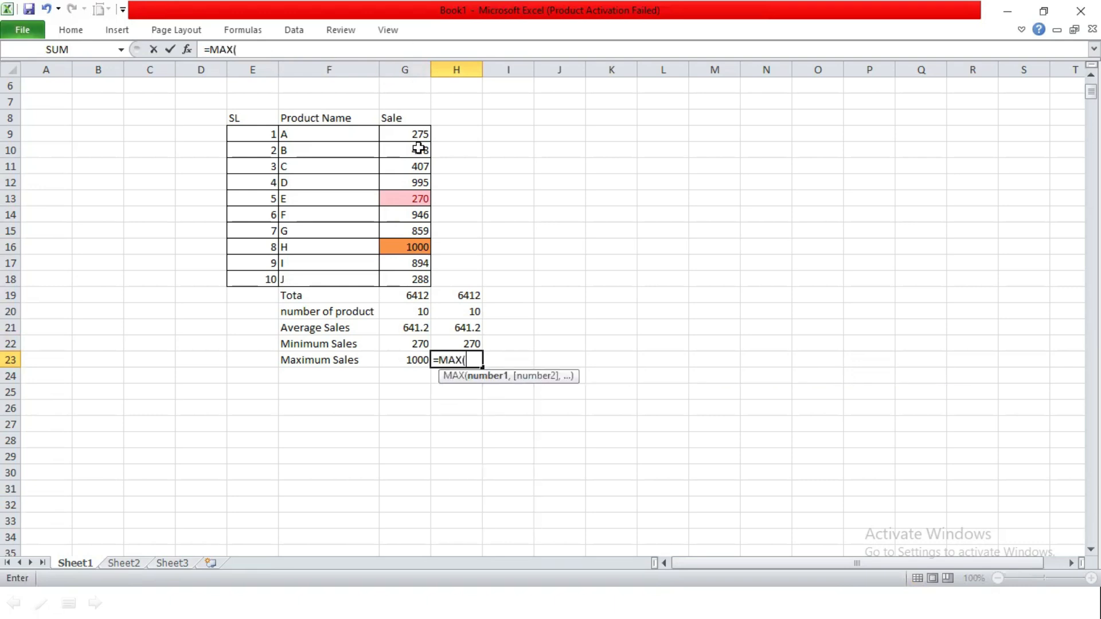
{"action": "left_click_drag", "start_coordinate": [390, 135], "coordinate": [415, 279]}
{"action": "key", "text": "Return"}
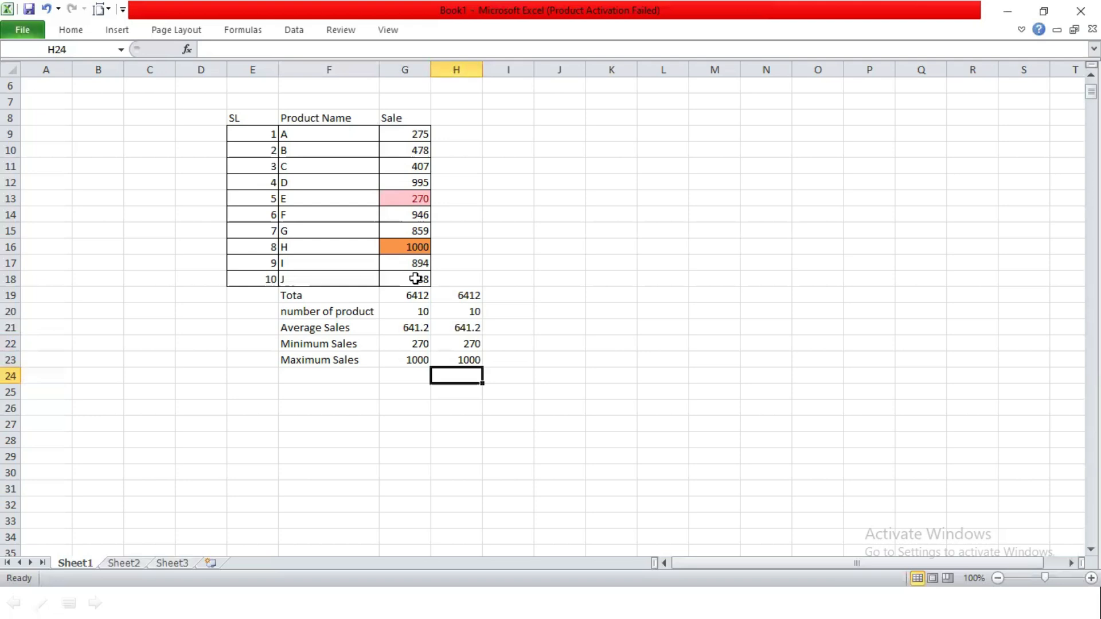
{"action": "key", "text": "Return"}
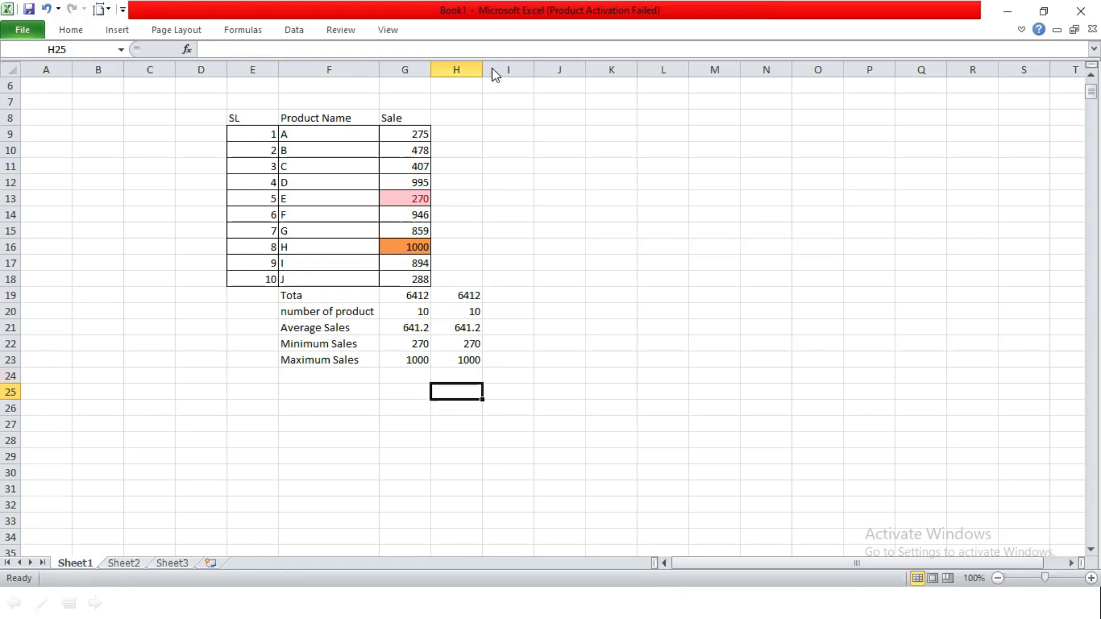
{"action": "key", "text": "alt+Tab"}
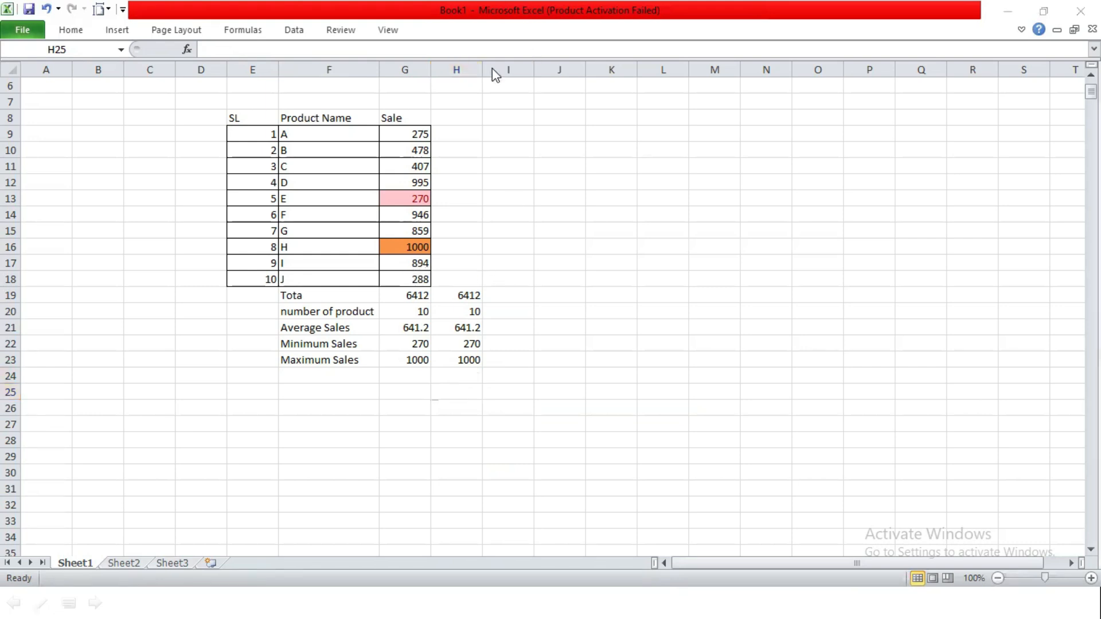